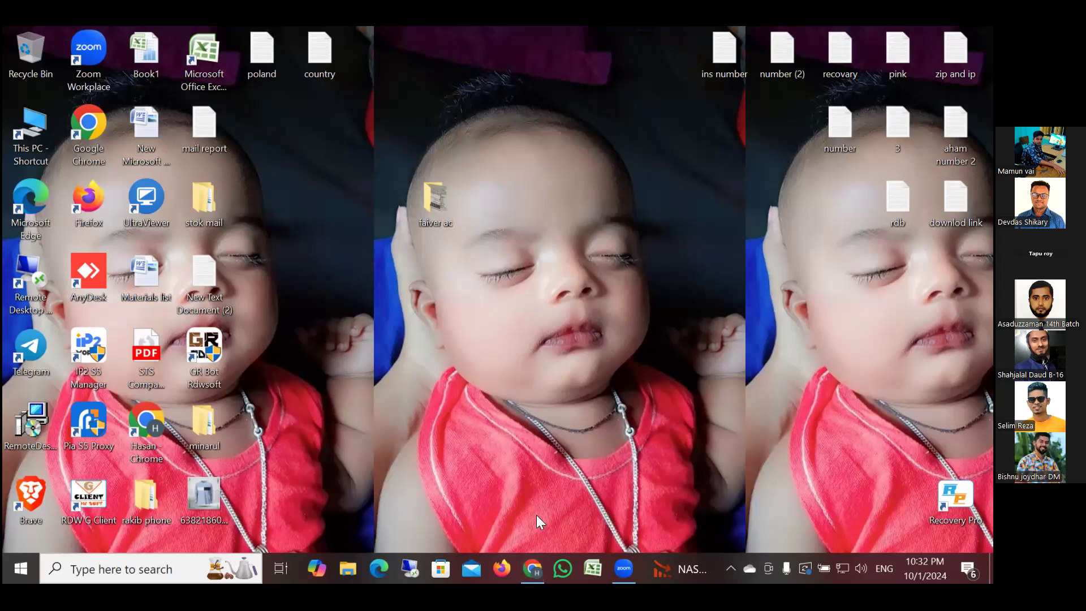
Restore the minimized Chrome new-tab window from the taskbar
mouse_move(532, 568)
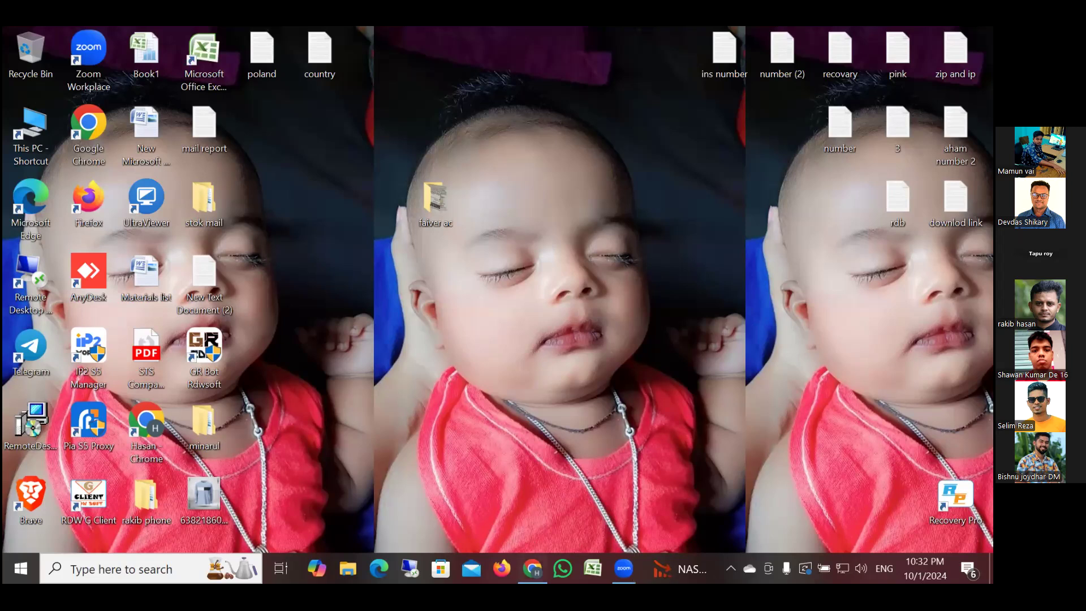
left_click(539, 555)
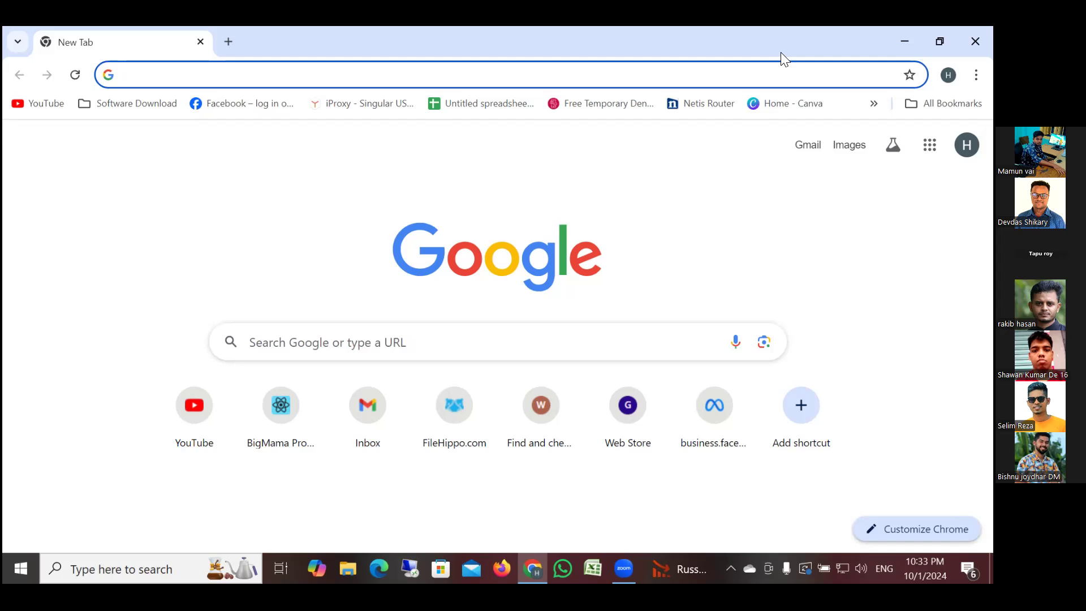
Open Gmail and copy the signed-in account's e-mail address from the avatar panel, then close the panel
left_click(808, 149)
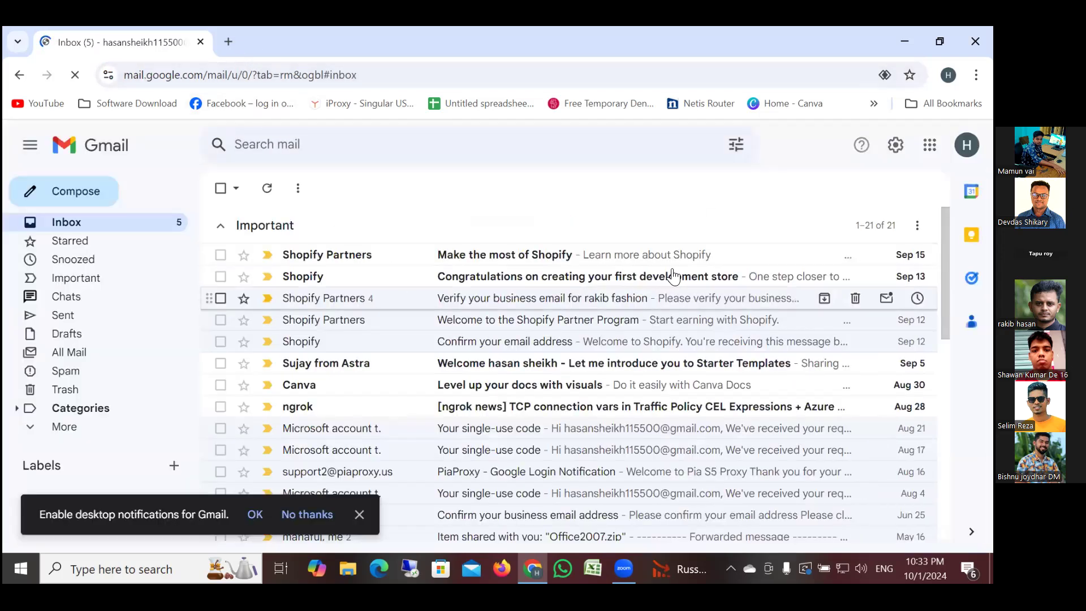
left_click(967, 145)
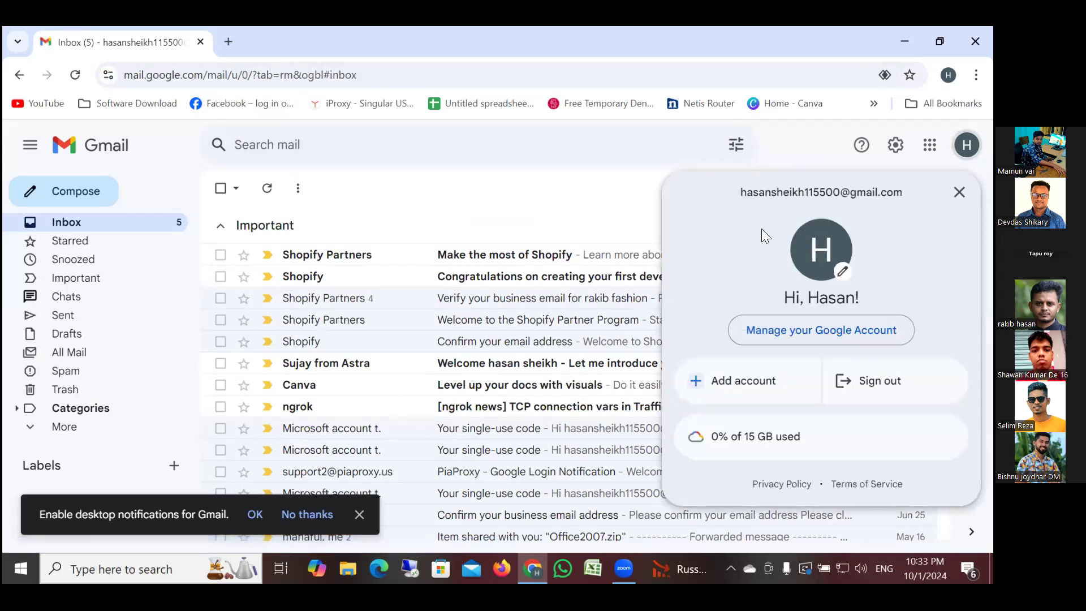
left_click_drag(740, 192, 881, 193)
left_click(881, 192)
triple_click(849, 192)
left_click(849, 192)
left_click_drag(904, 192, 739, 193)
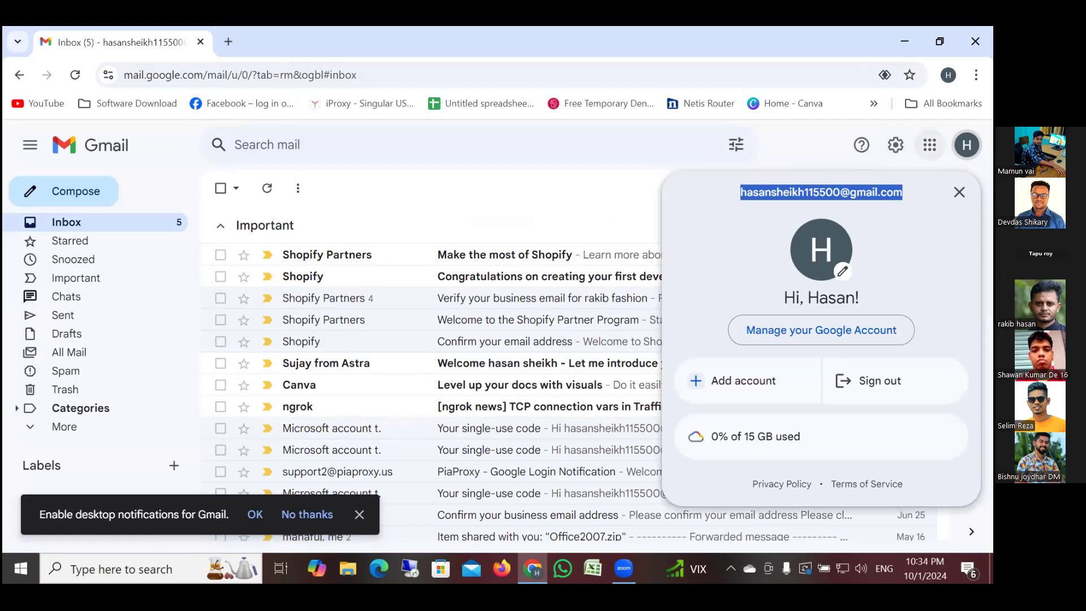
right_click(891, 194)
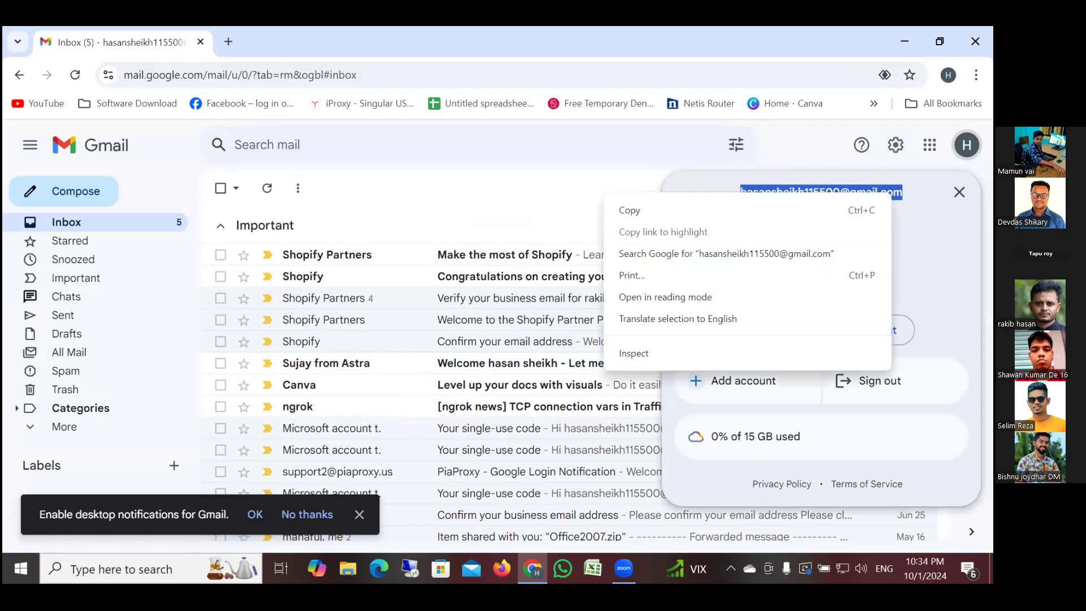
left_click(651, 210)
left_click(651, 208)
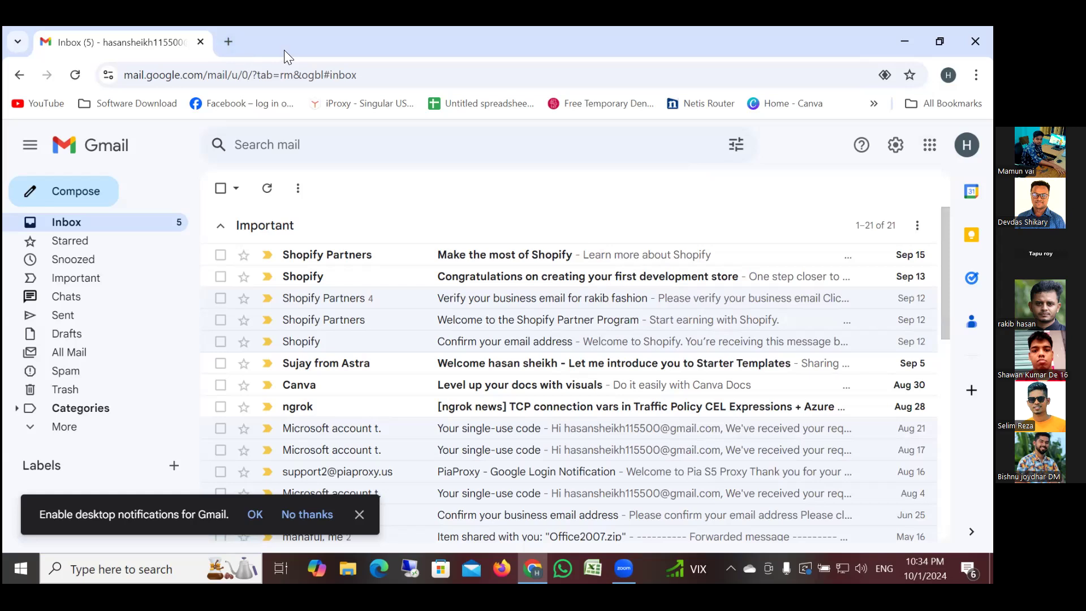
Google 'fiverr' in a new tab, then switch back to the Gmail inbox tab
key("ctrl+t")
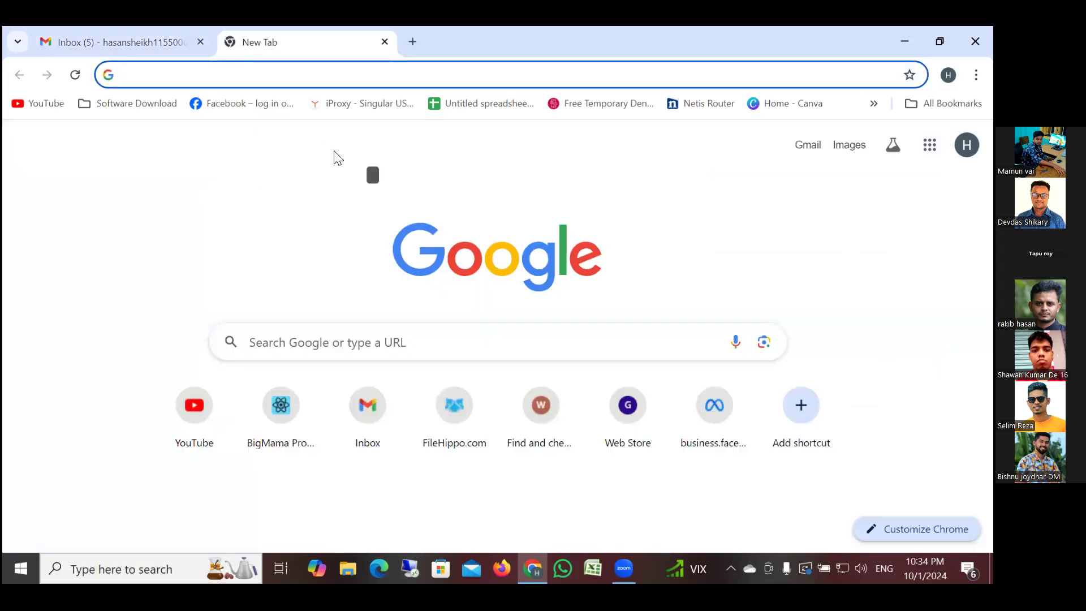
type("f")
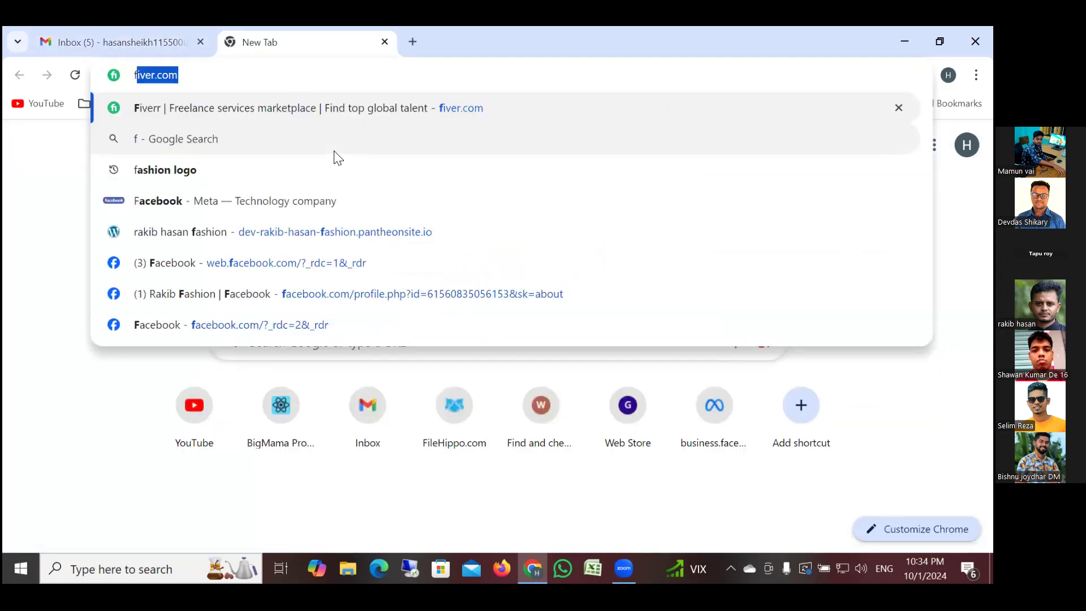
type("iverr")
key("Return")
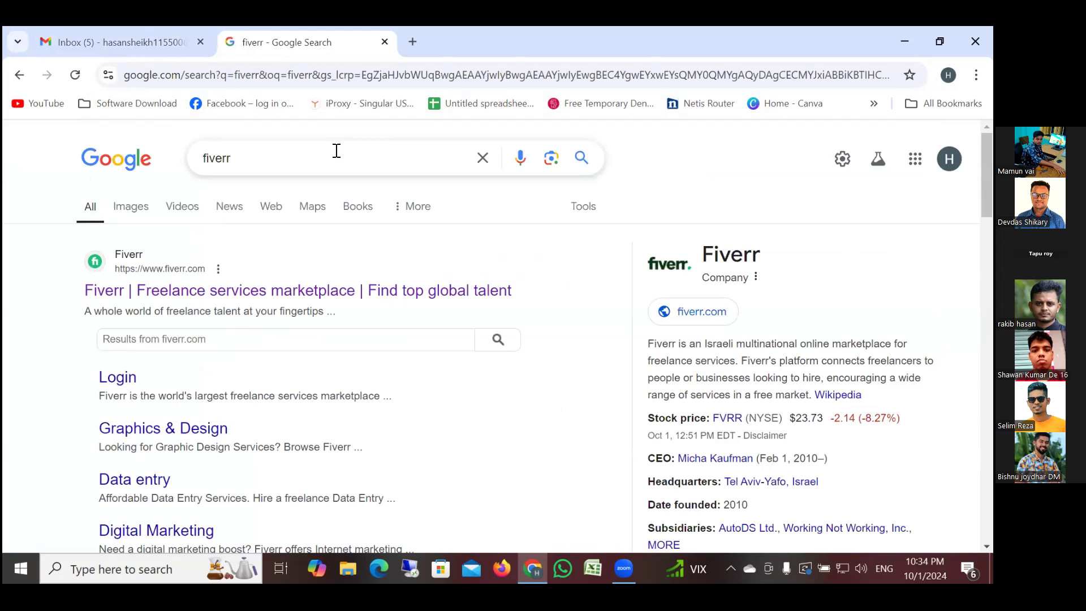
left_click(153, 37)
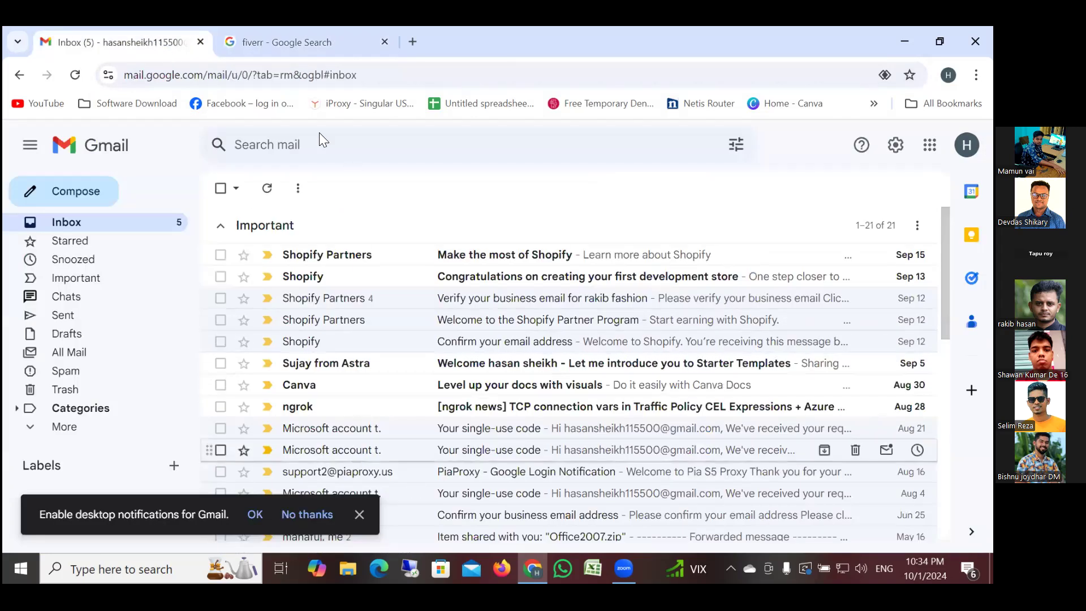
Search the mailbox for 'fiverr' and open the Fiverr email from the suggestions
left_click(315, 147)
type("f")
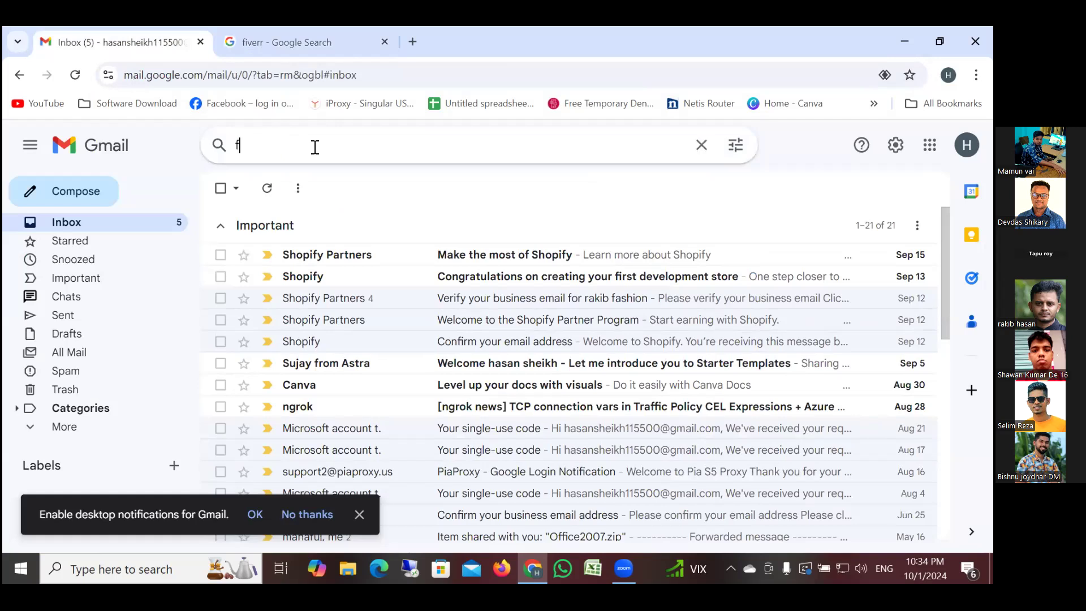
type("iverr")
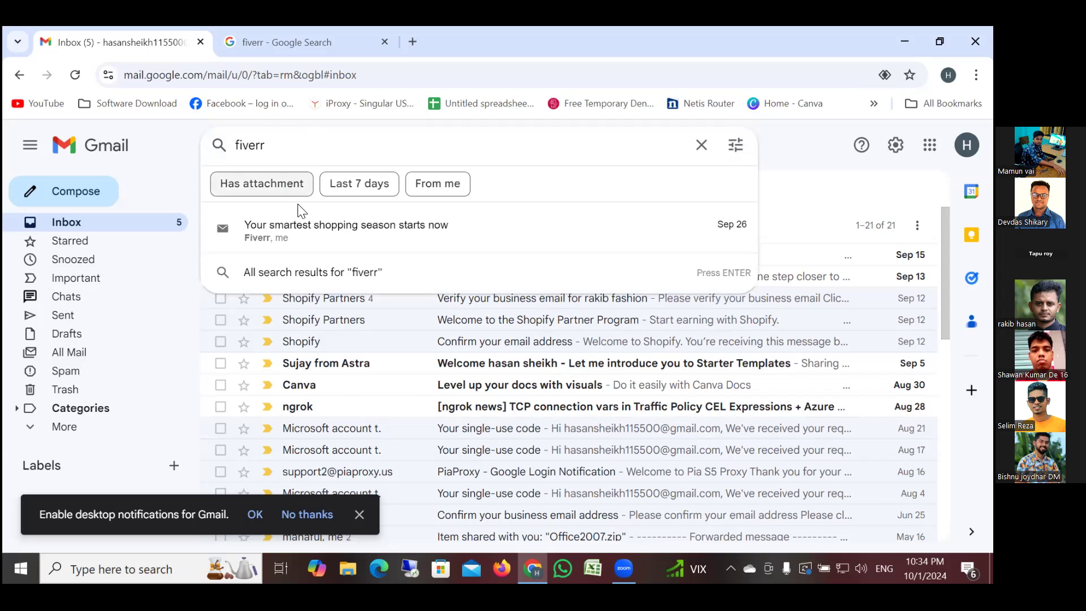
left_click(275, 245)
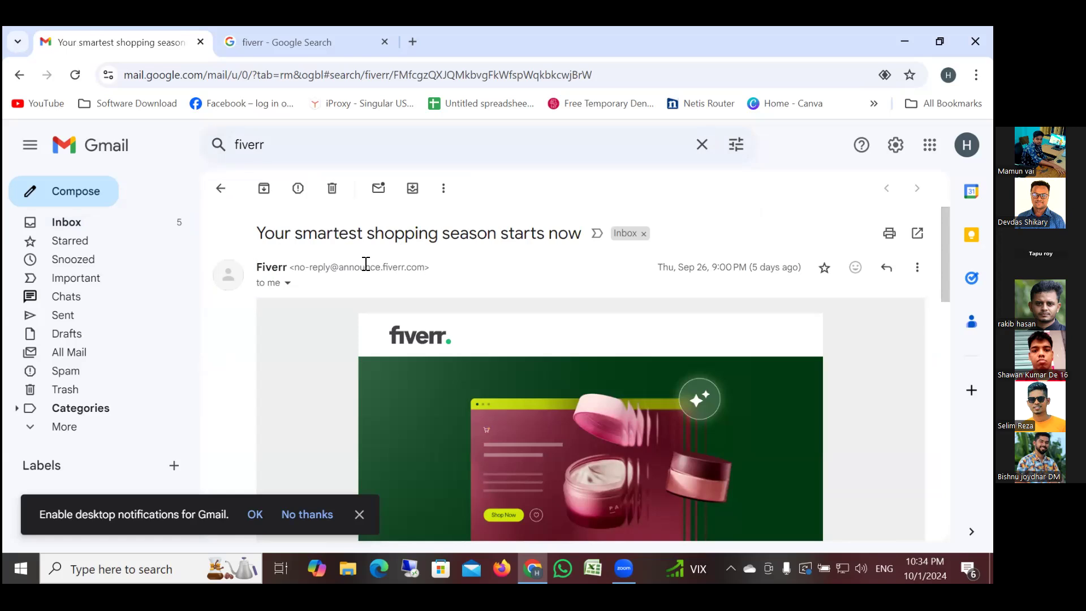
scroll(855, 277, "down", 5)
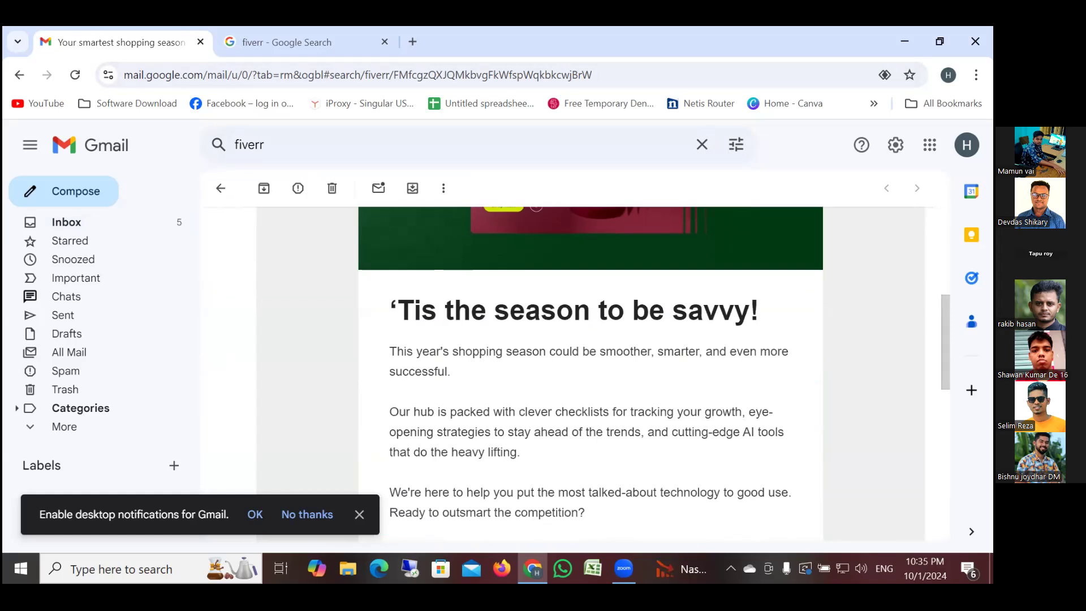
scroll(486, 365, "down", 10)
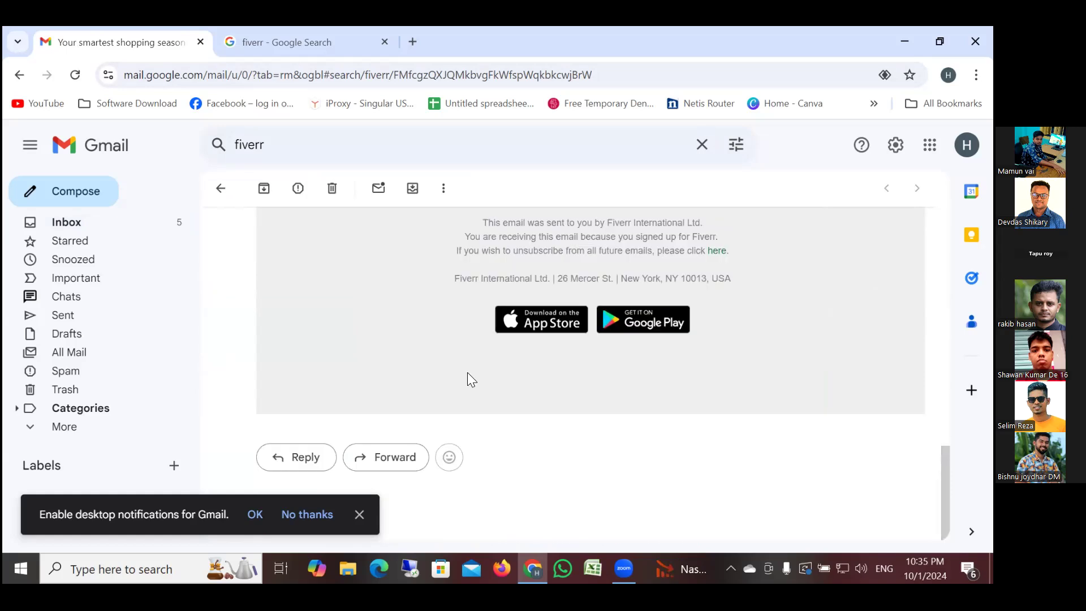
scroll(469, 374, "up", 6)
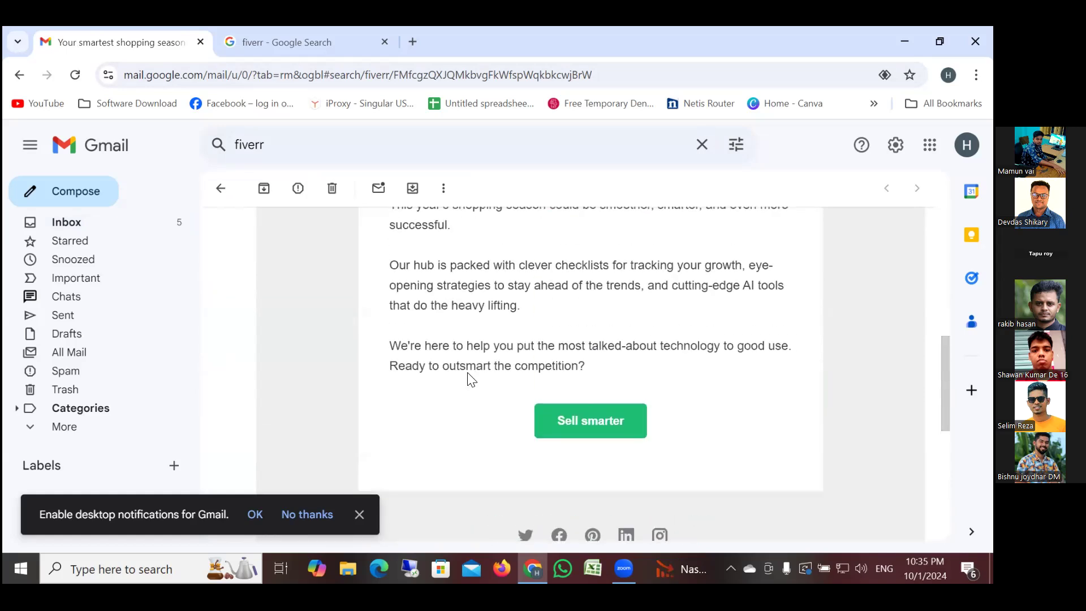
scroll(470, 379, "up", 5)
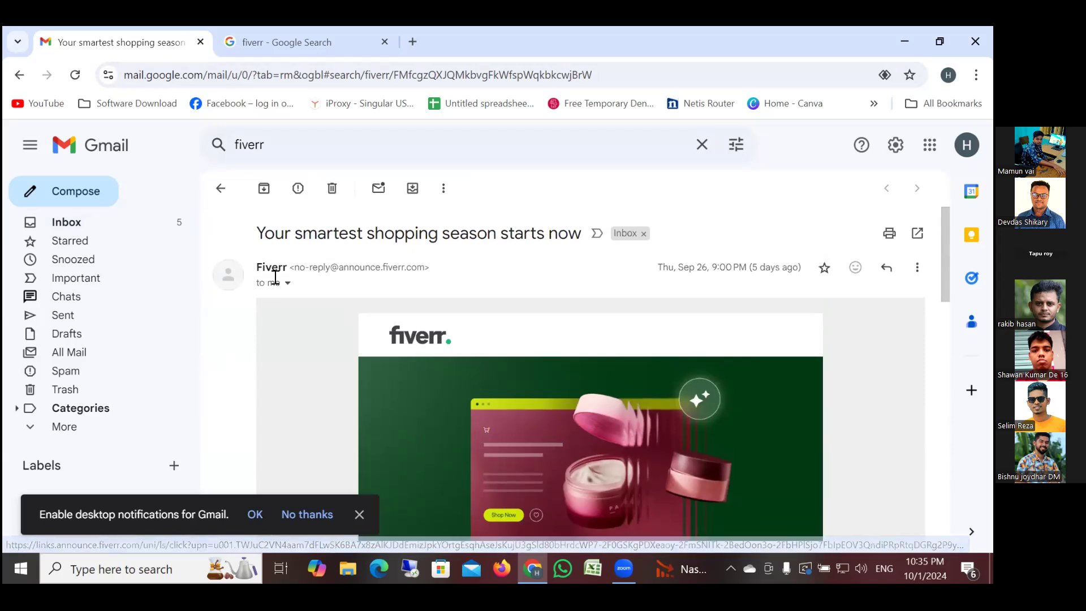
Check the Fiverr email's sender details, rerun the 'fiverr' mail search, and return to Google results
left_click(287, 283)
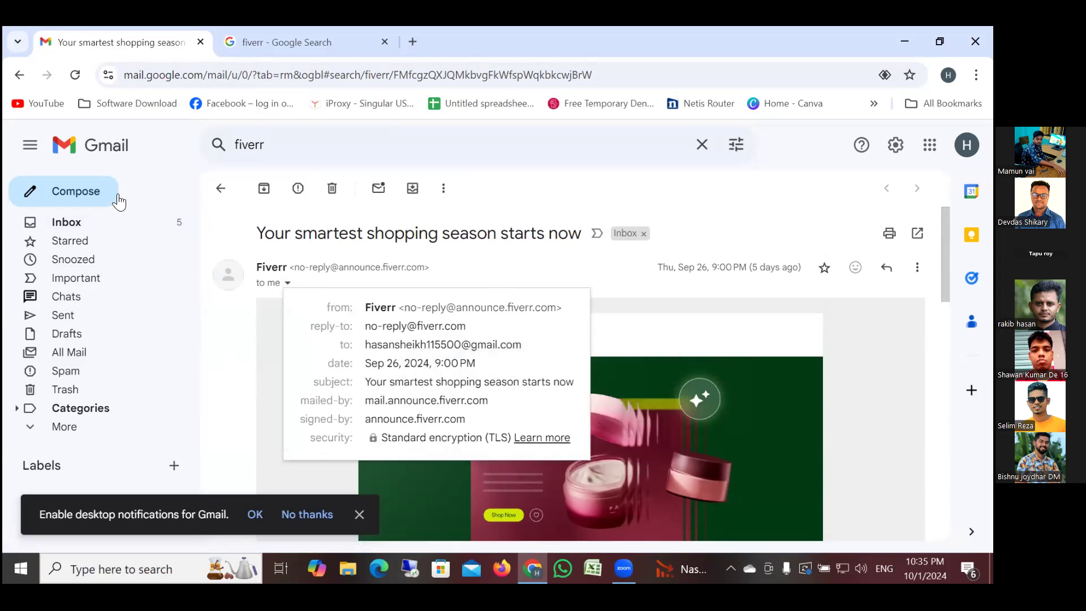
left_click(416, 147)
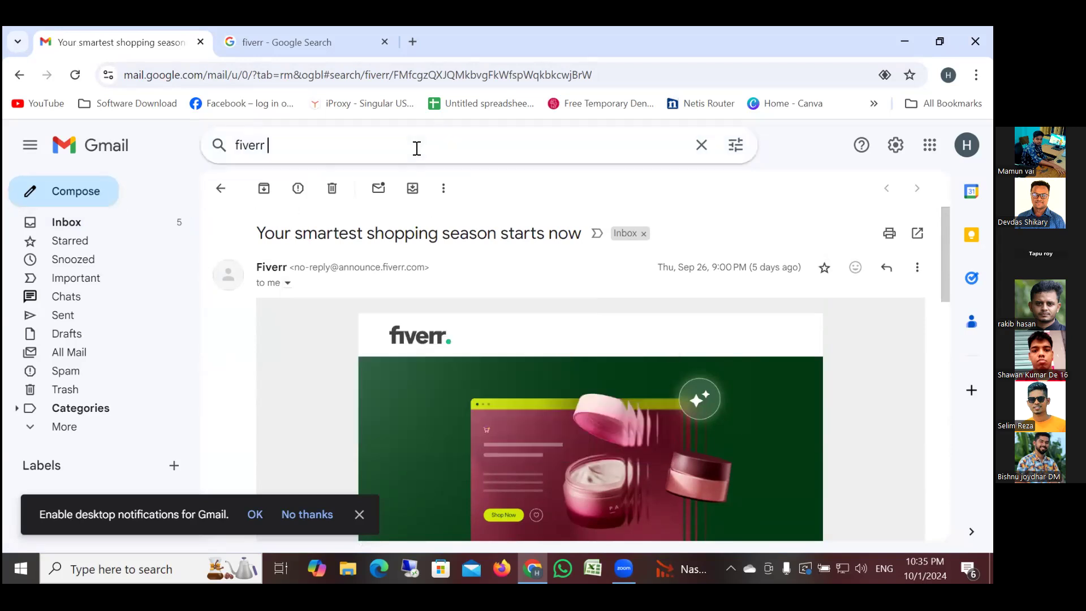
key("Return")
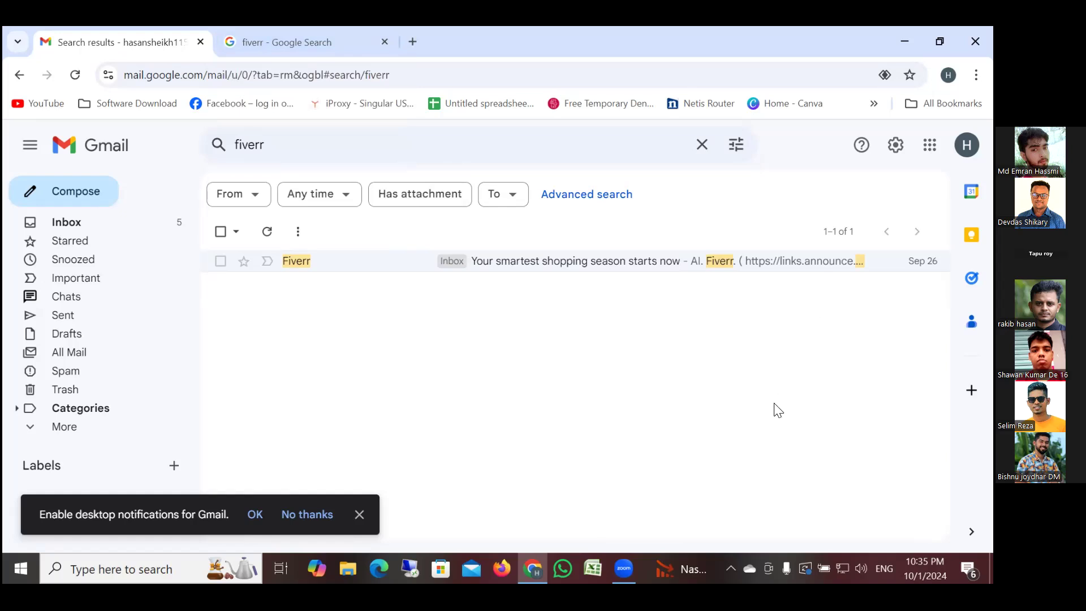
left_click(297, 44)
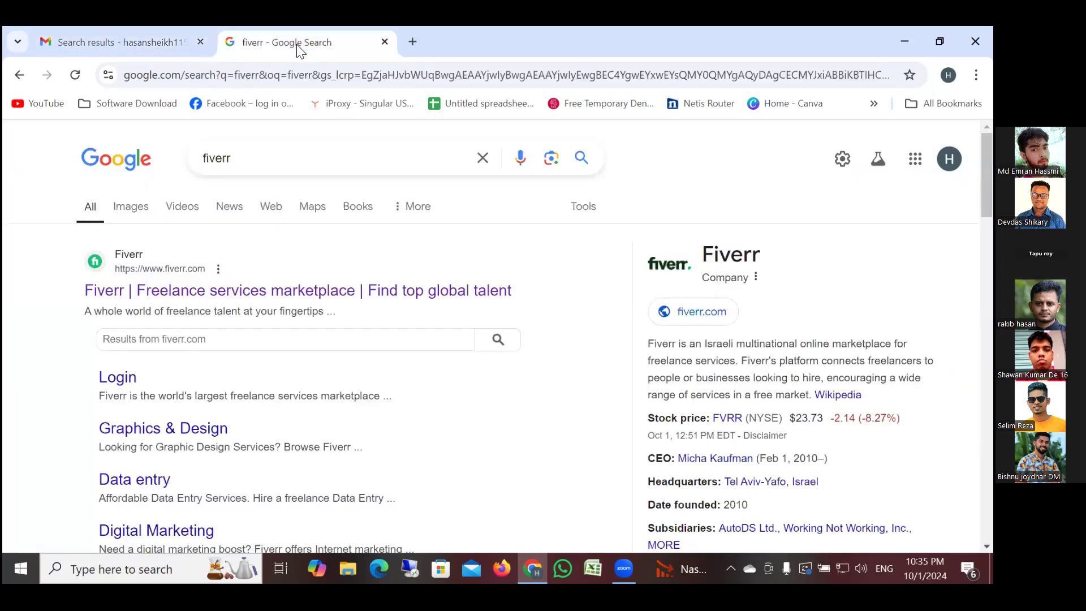
Open Fiverr from the search results and close the promo pop-up and business-solution side panel
left_click(252, 295)
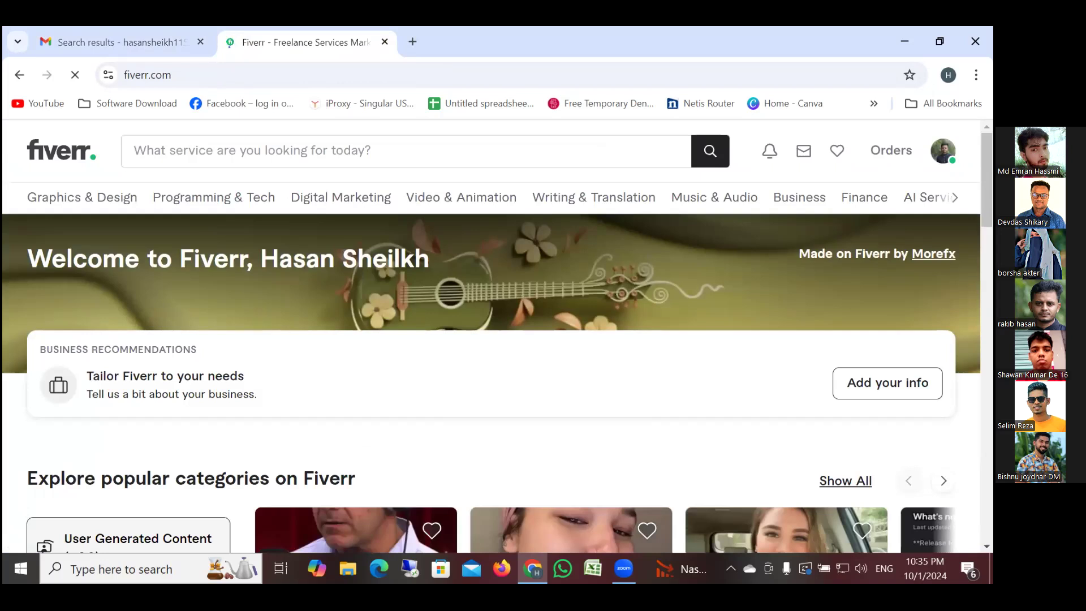
left_click(943, 151)
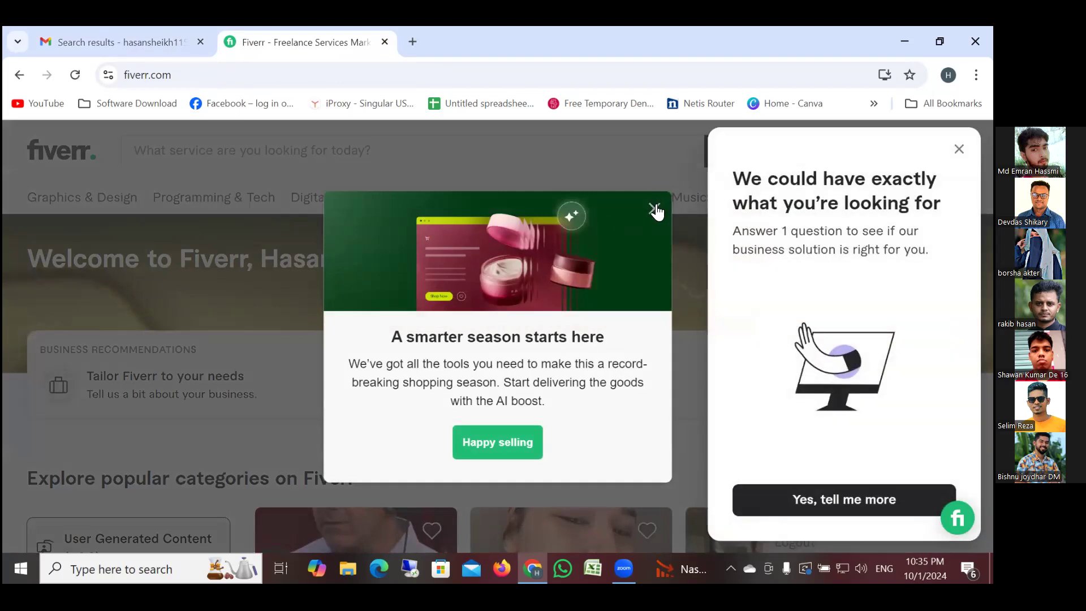
left_click(654, 209)
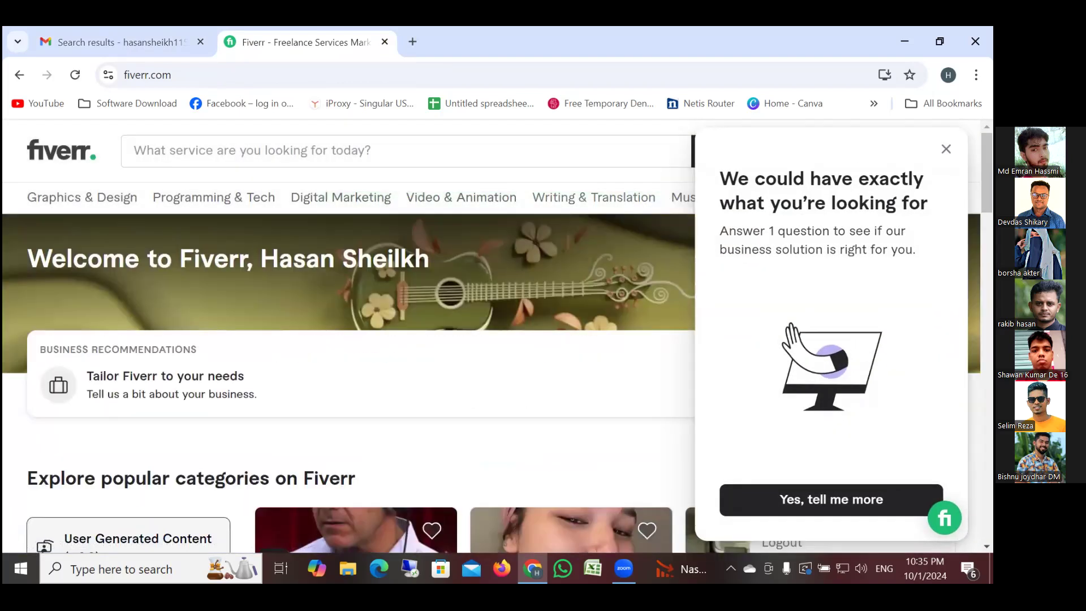
left_click(946, 149)
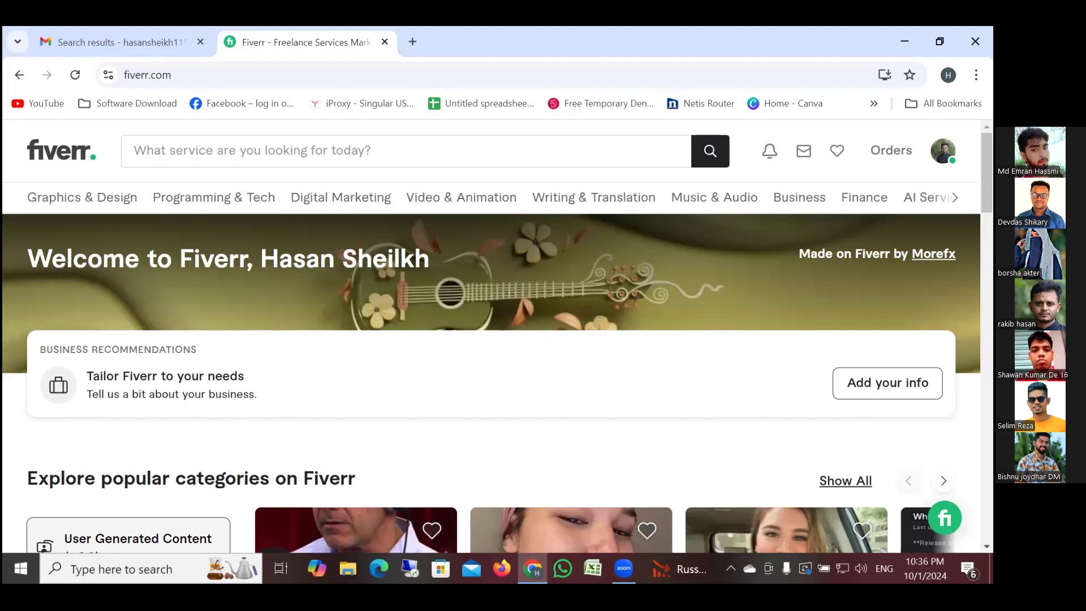
left_click(943, 151)
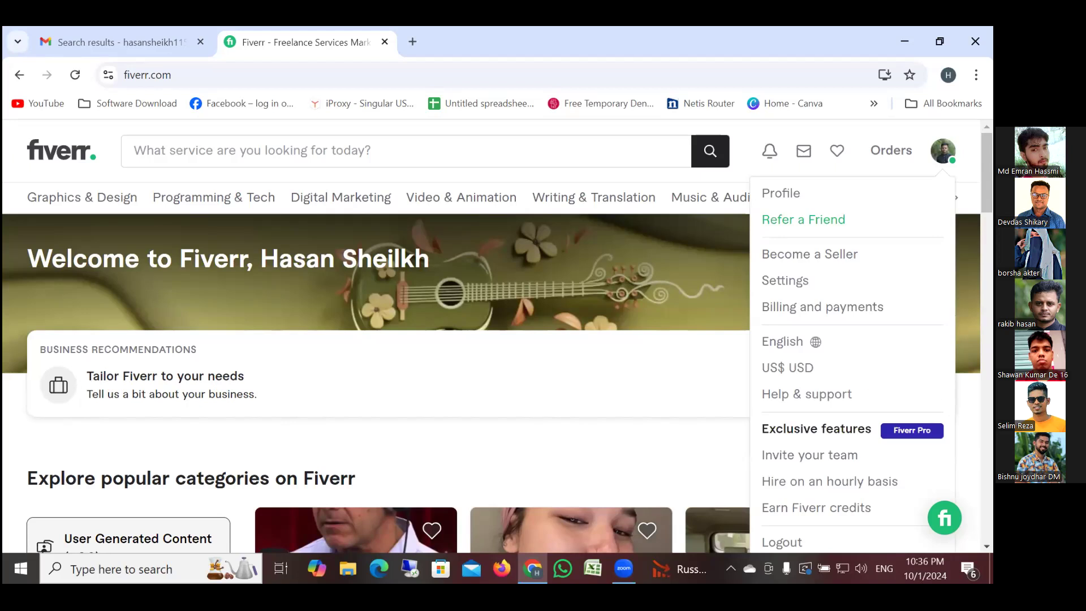
left_click(776, 202)
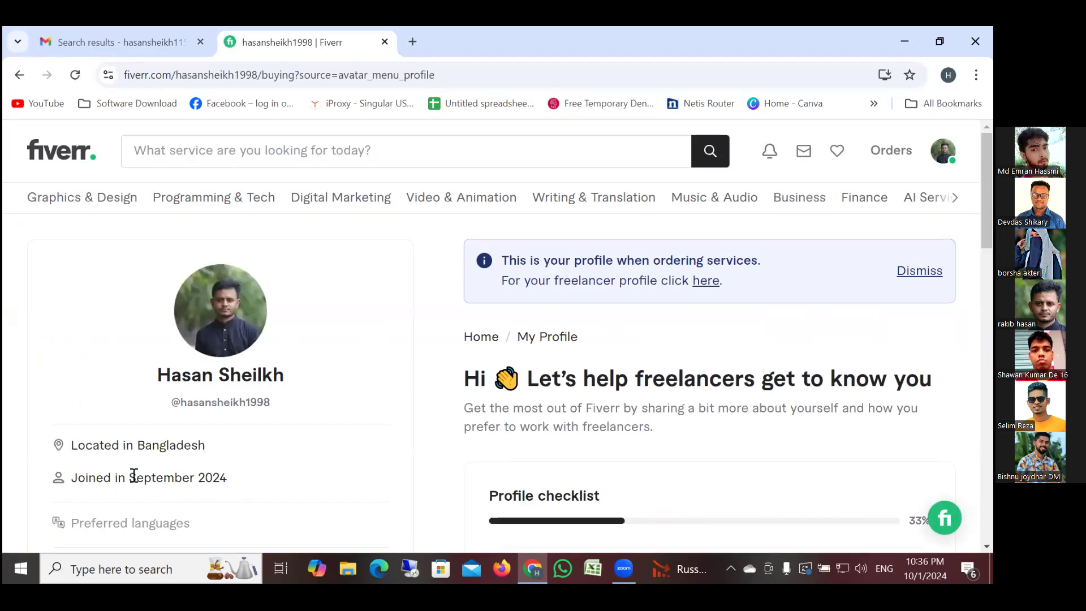
left_click_drag(129, 476, 206, 476)
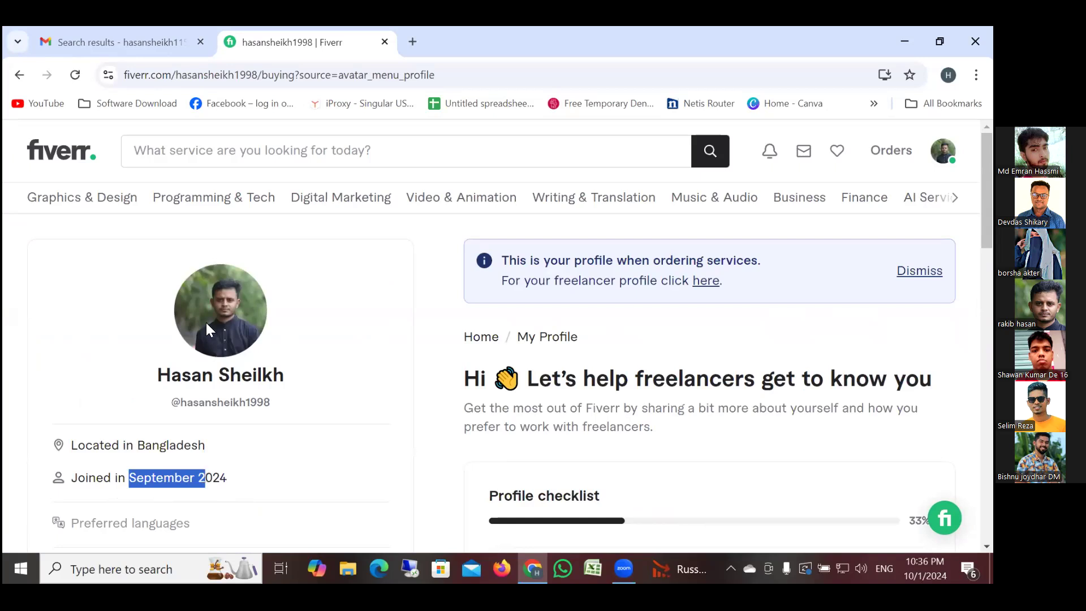
scroll(430, 390, "down", 4)
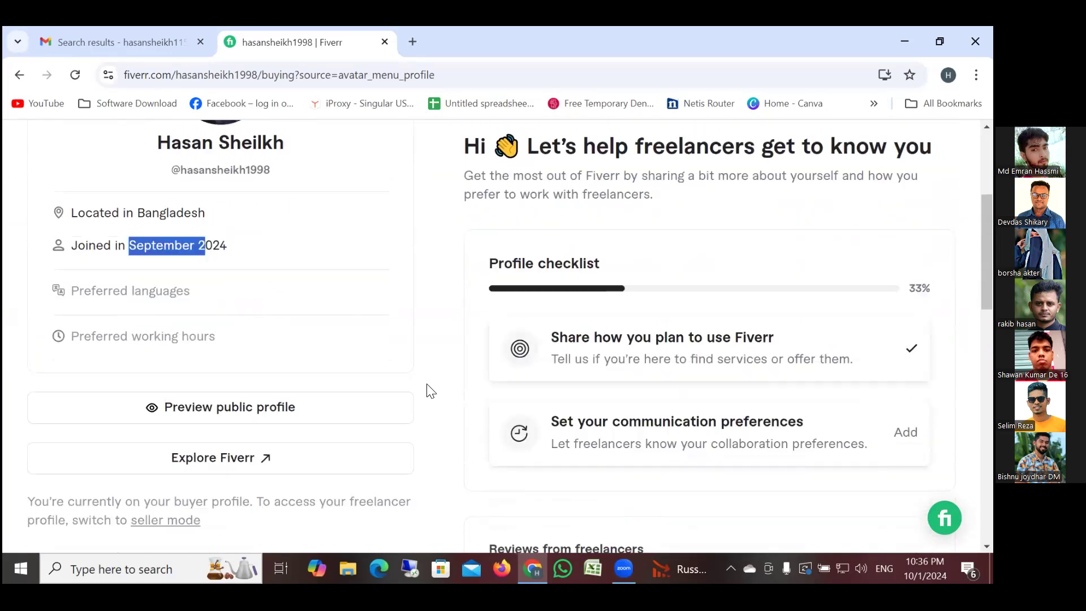
scroll(430, 390, "down", 3)
scroll(431, 391, "down", 4)
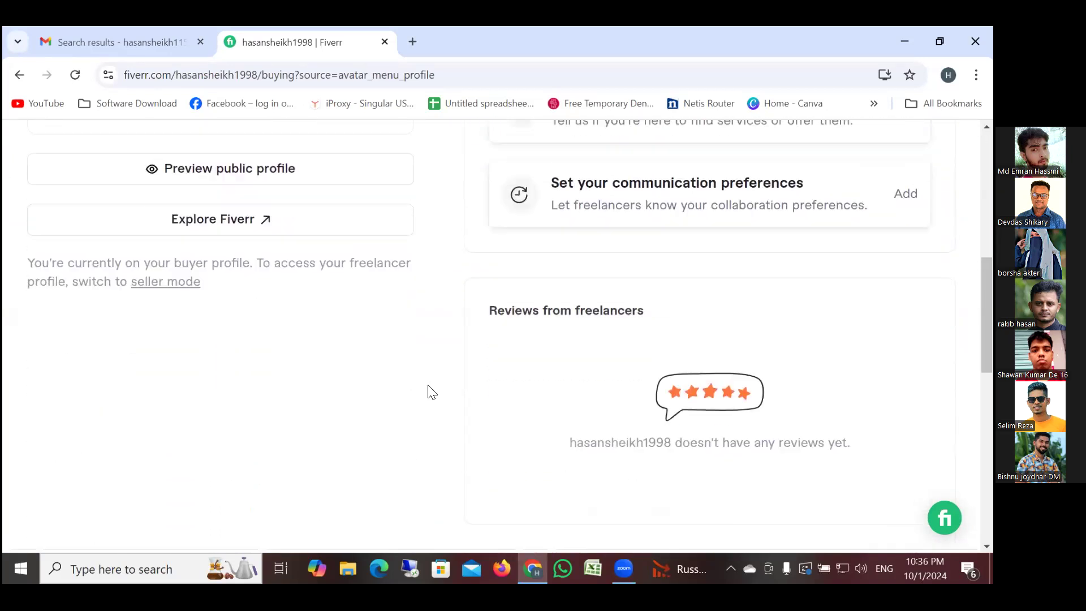
scroll(432, 391, "up", 10)
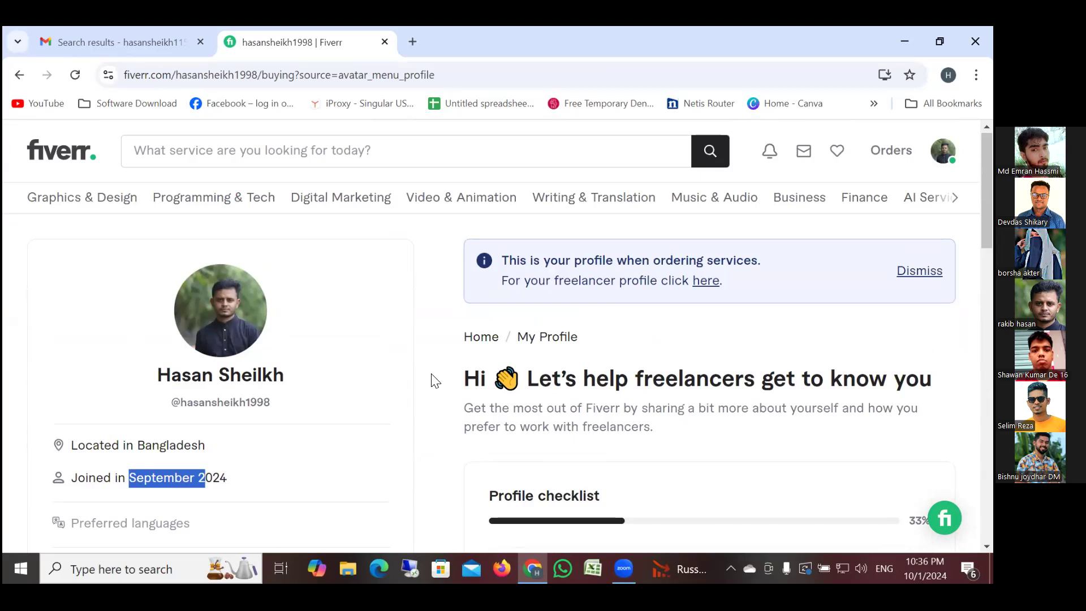
In the Gmail tab, clear the previous 'fiverr' search and return to the full inbox
left_click(95, 46)
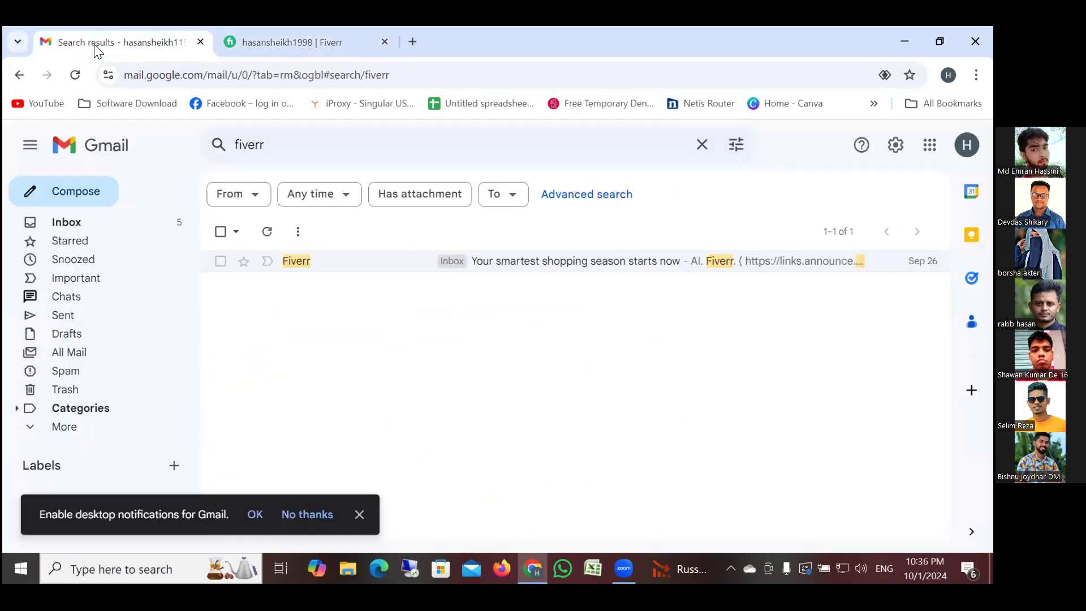
left_click(299, 146)
key("ctrl+a")
key("BackSpace")
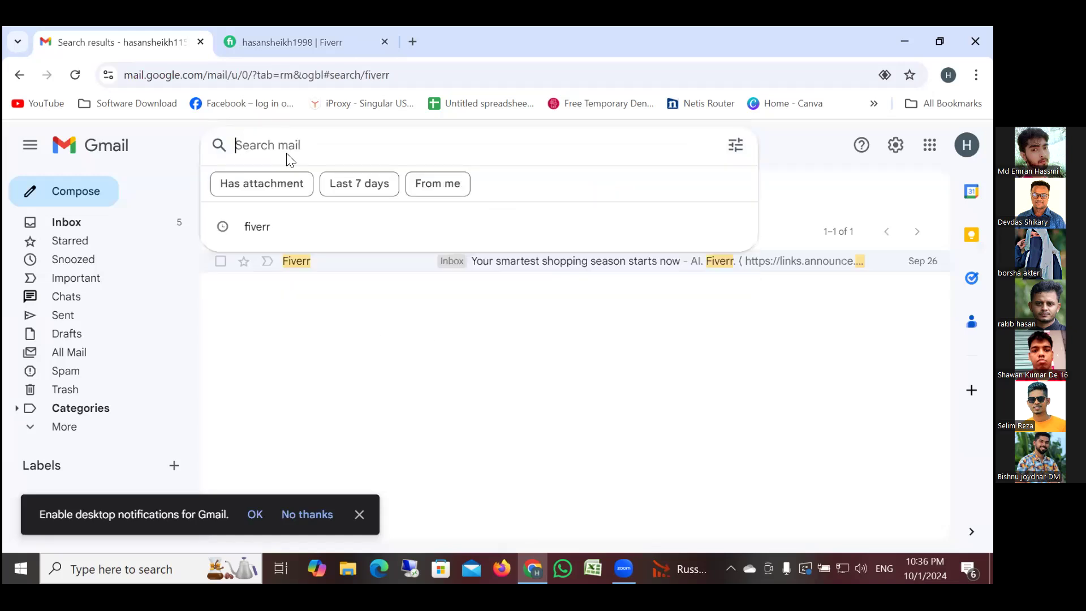
left_click(806, 146)
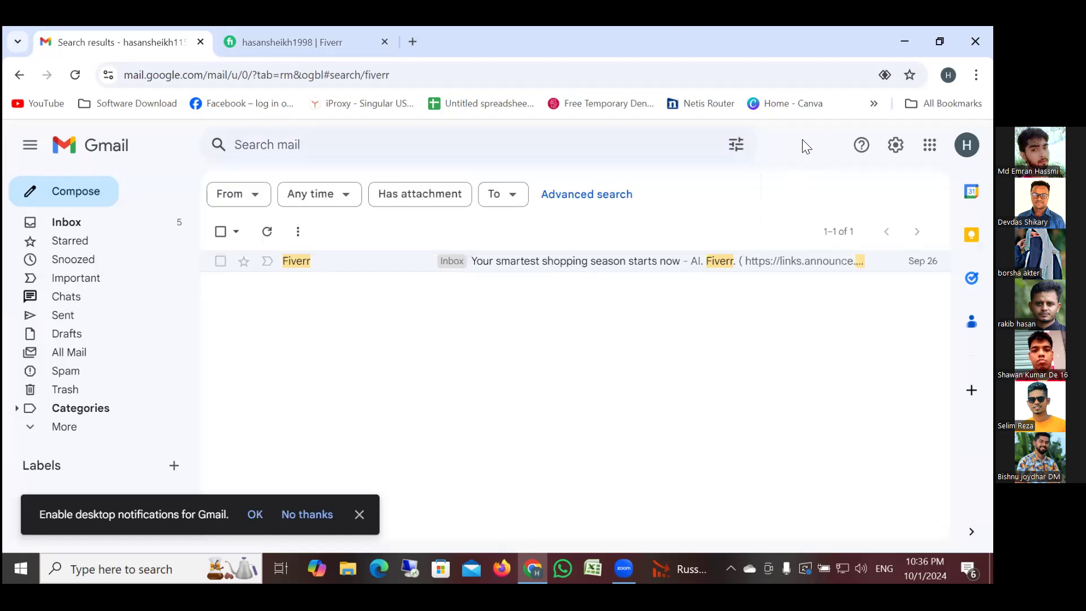
left_click(88, 220)
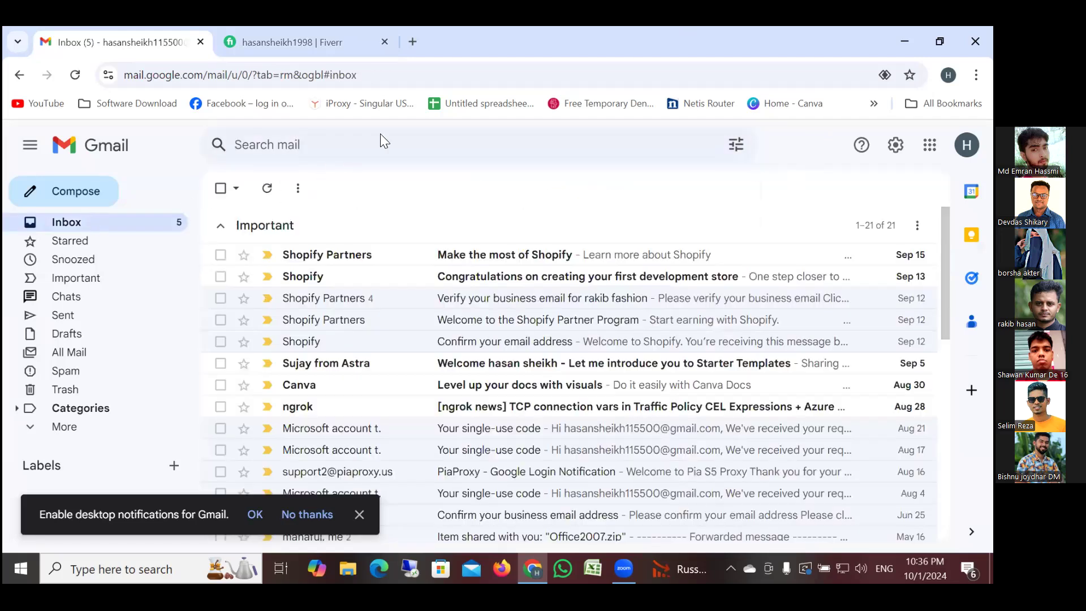
Search the mail again for fiverr via the suggestion, then switch to the Fiverr tab
left_click(383, 140)
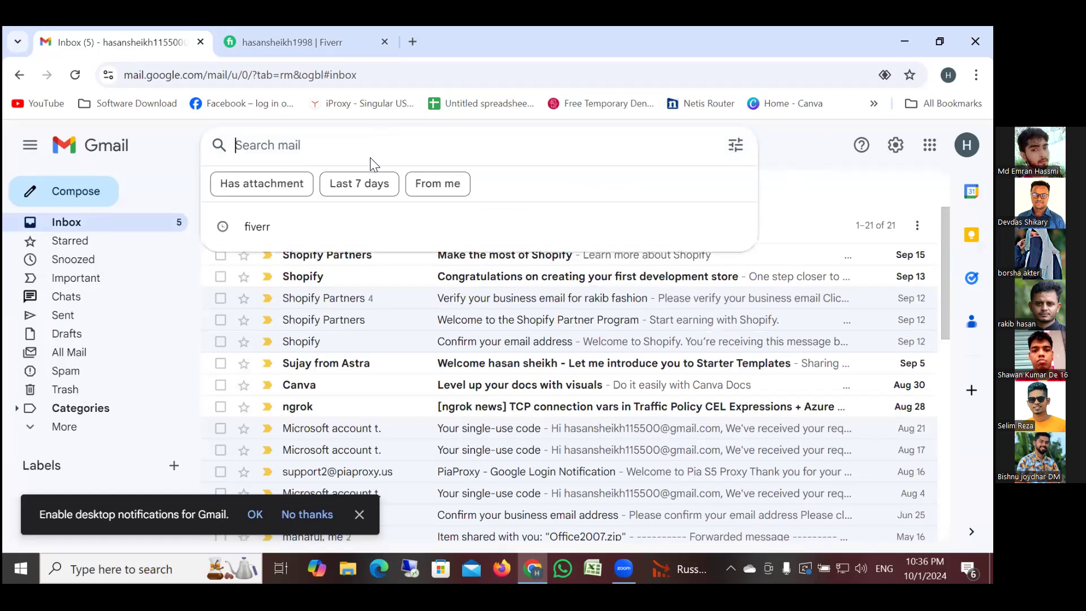
type("f")
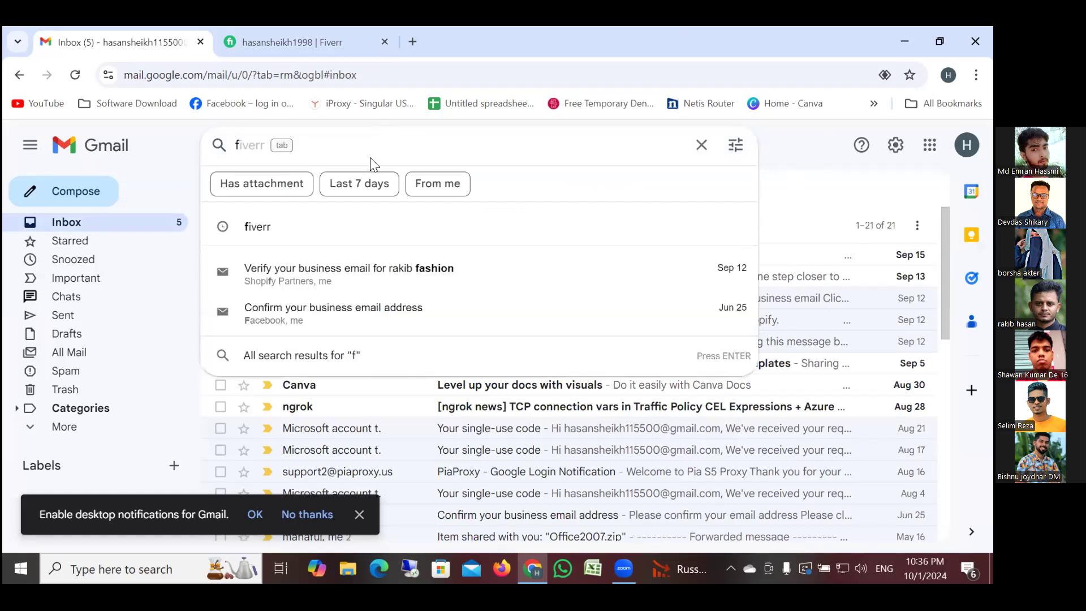
left_click(355, 222)
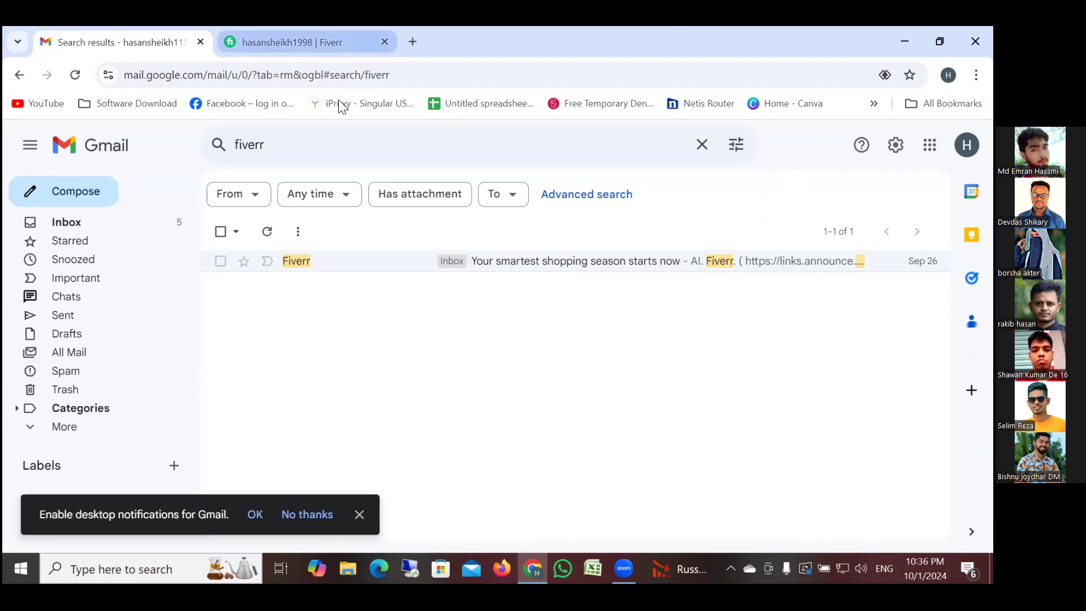
left_click(332, 49)
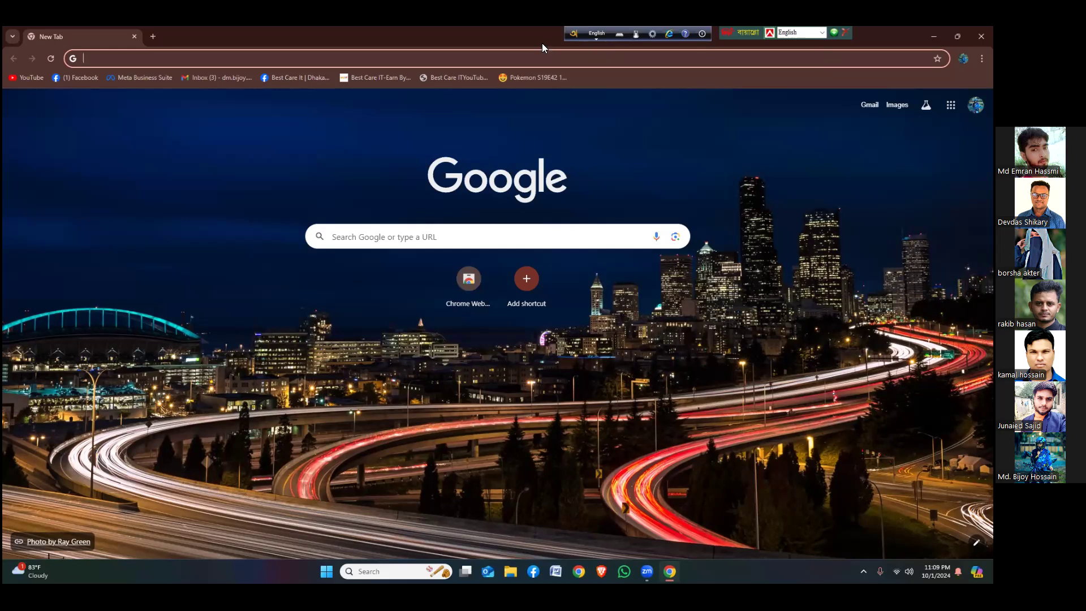
Open Gmail from the Chrome new-tab page's top-right link
left_click(872, 108)
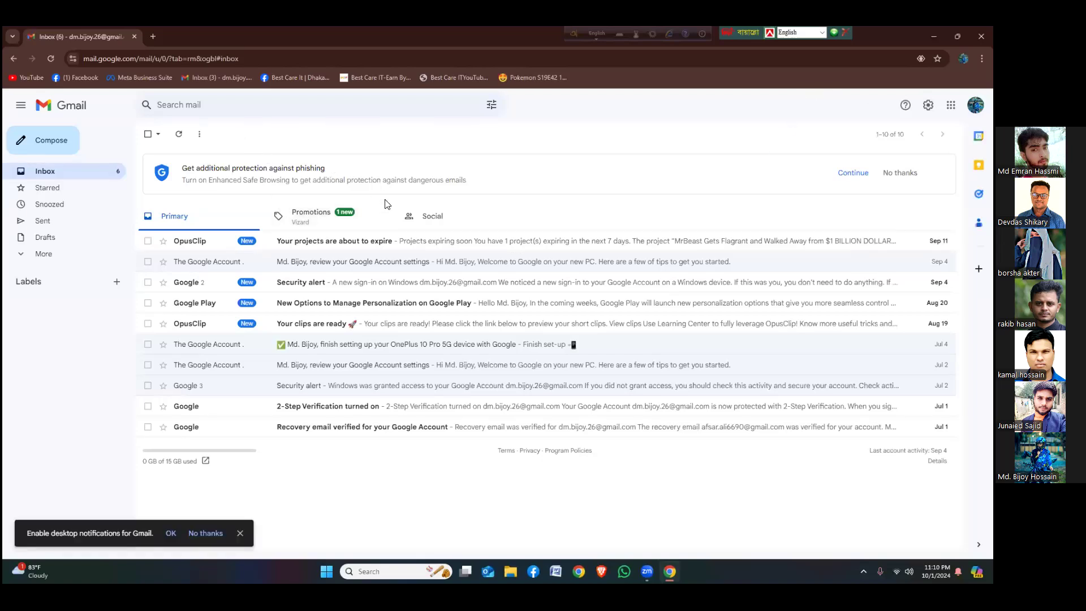
Enter 'fiverr' in mail search, then copy the account's e-mail address from the avatar panel
left_click(321, 102)
type("fiverr")
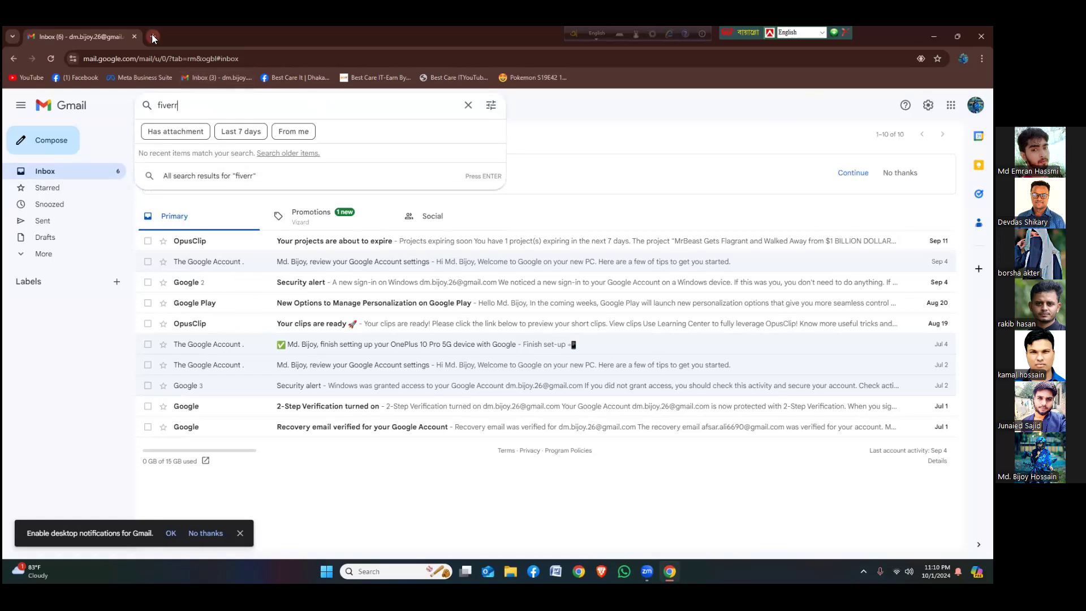
left_click(975, 105)
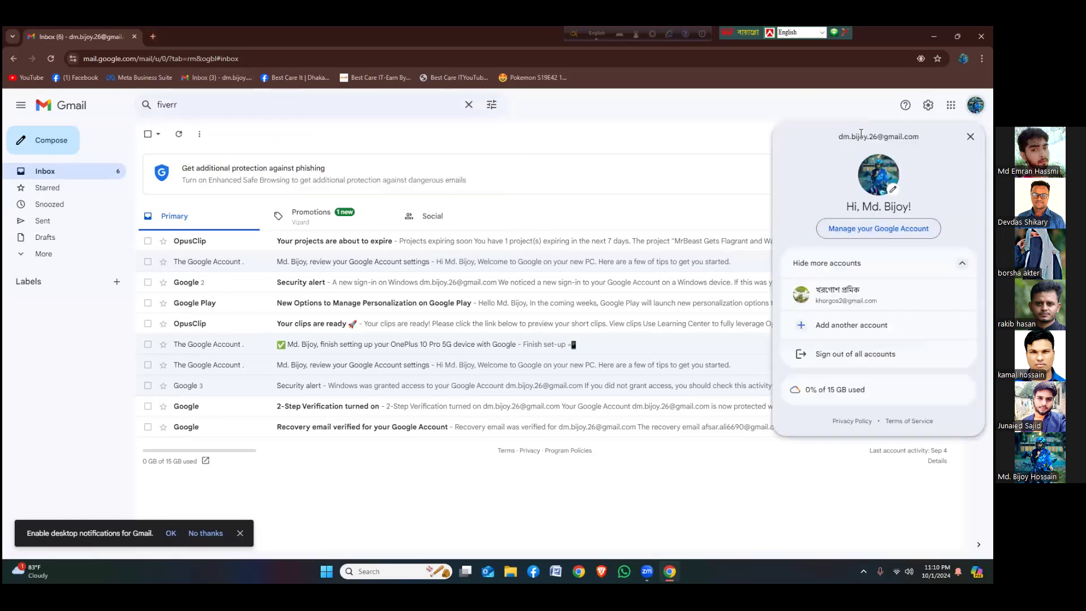
left_click_drag(919, 137, 858, 140)
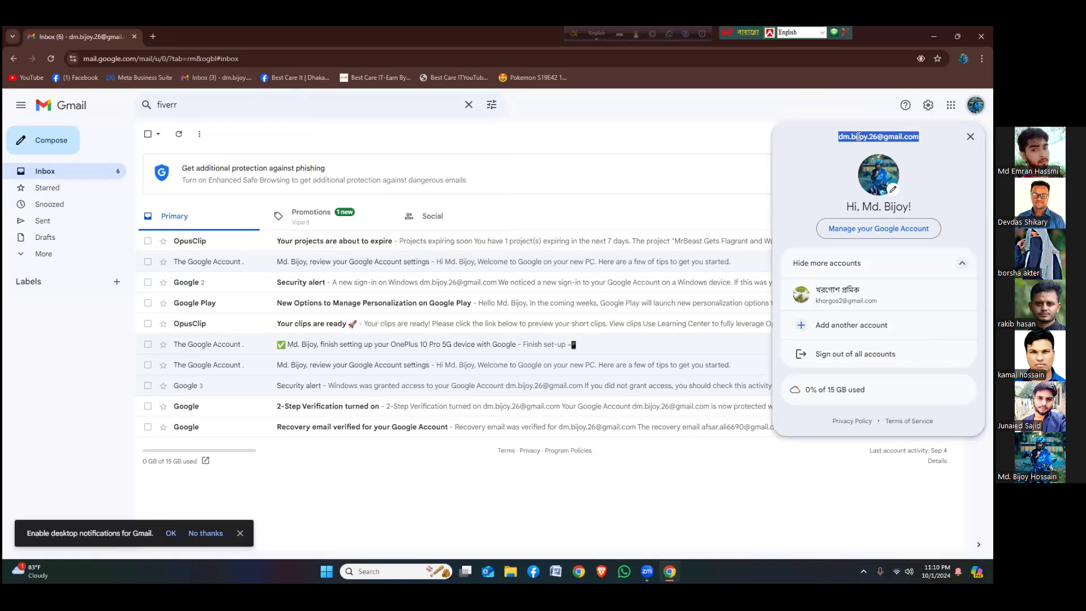
right_click(858, 136)
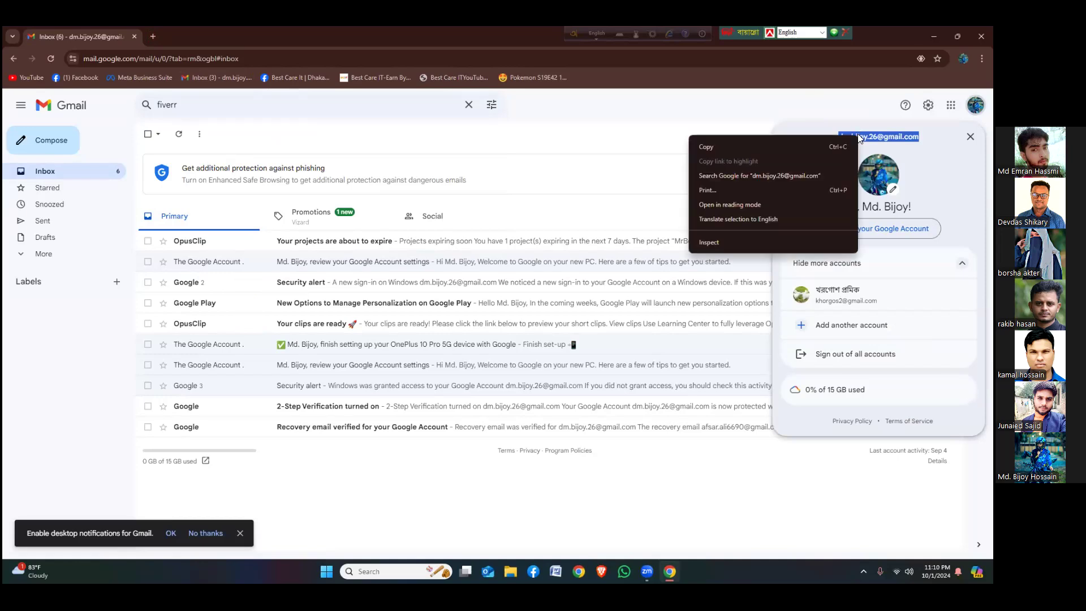
left_click(771, 144)
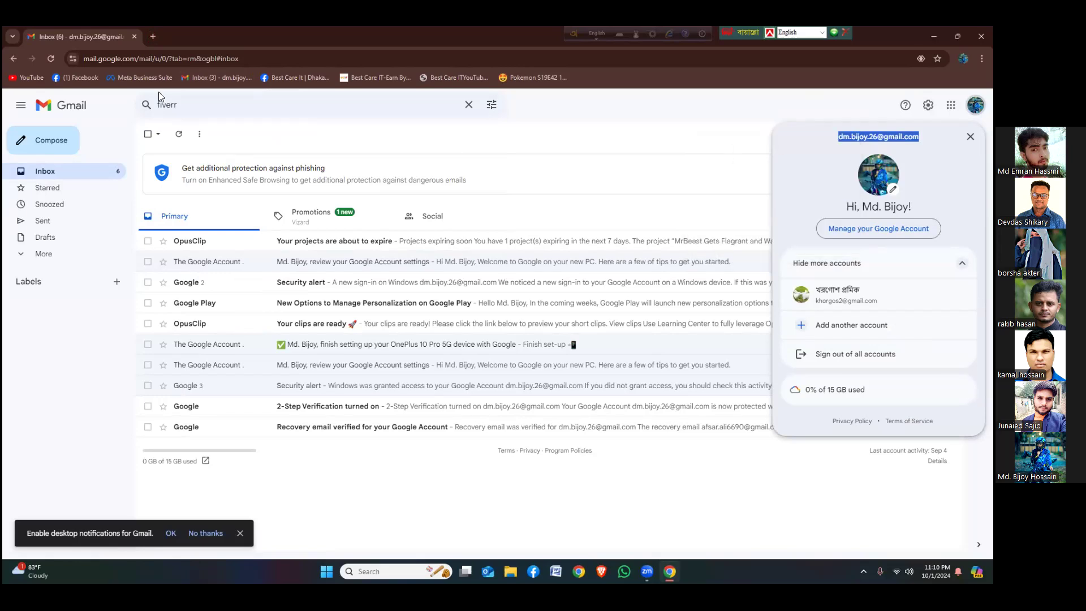
Google 'fiverr' in a new tab and open the official Fiverr website result
left_click(153, 37)
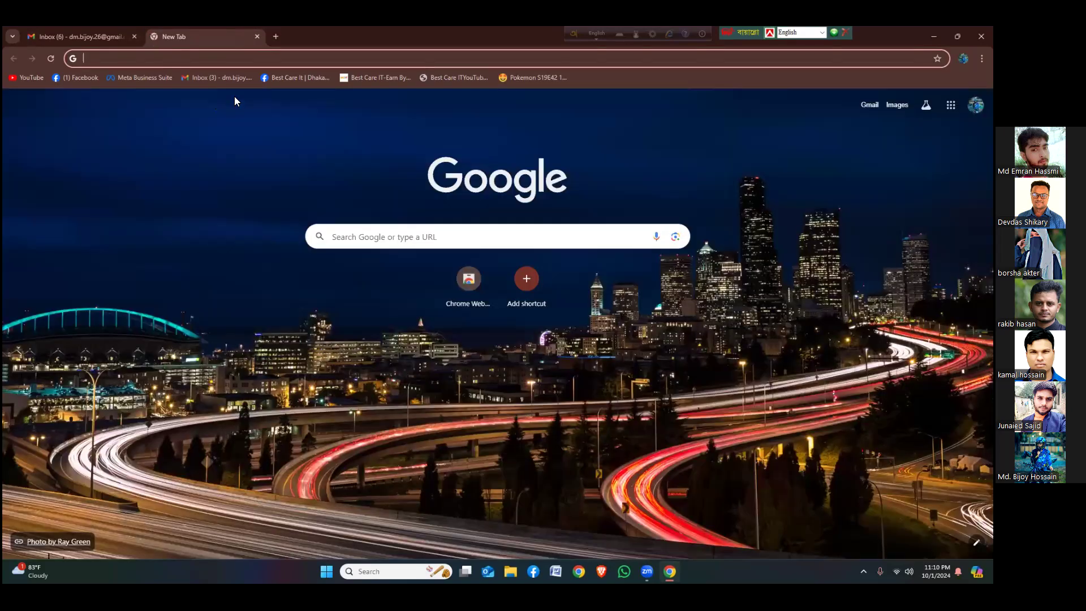
type("f")
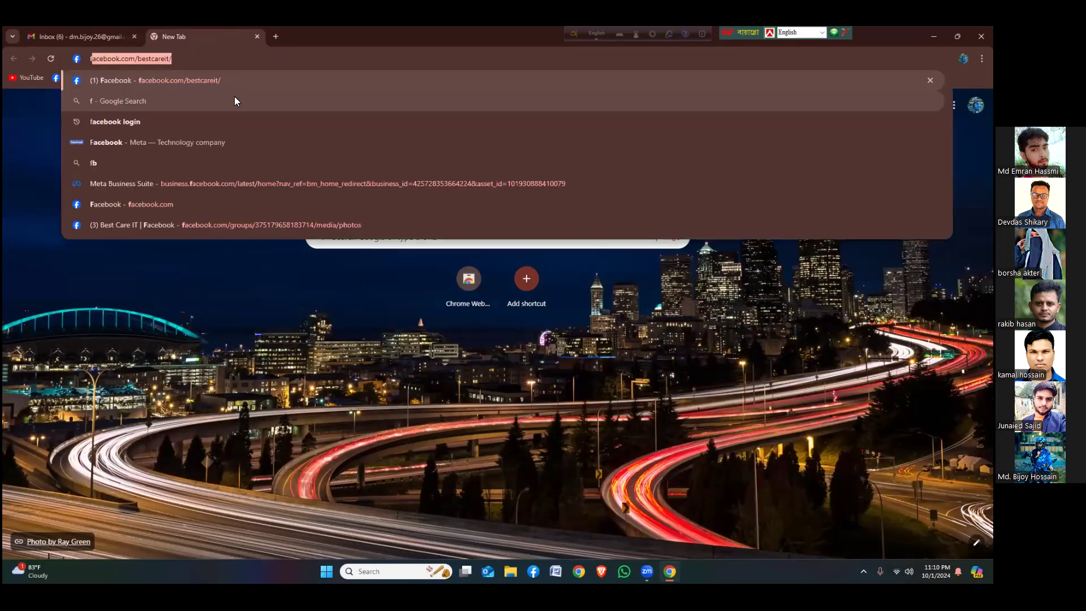
type("iverr")
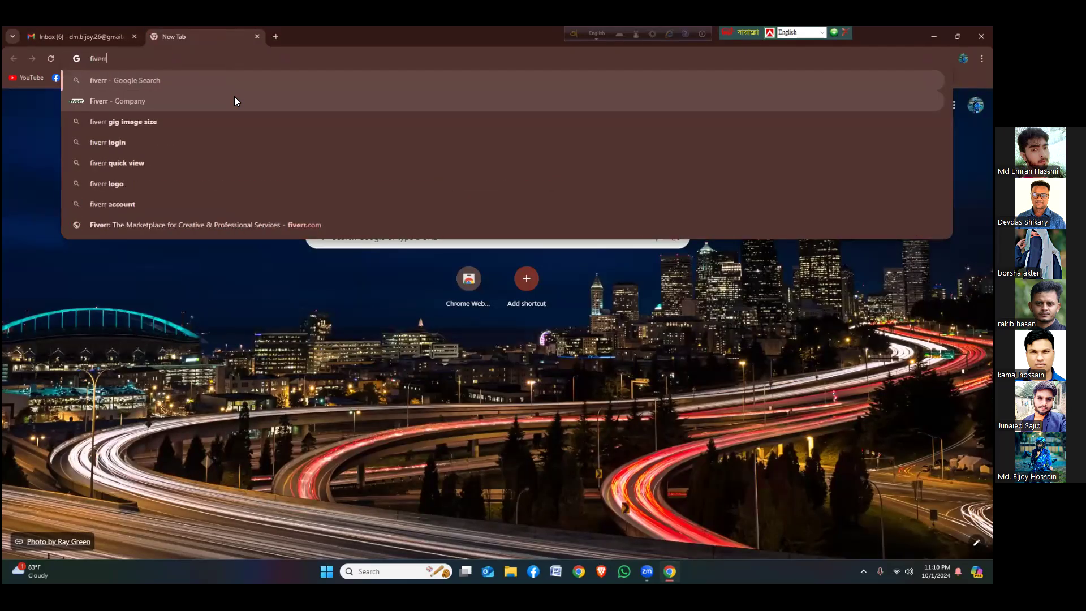
key("Return")
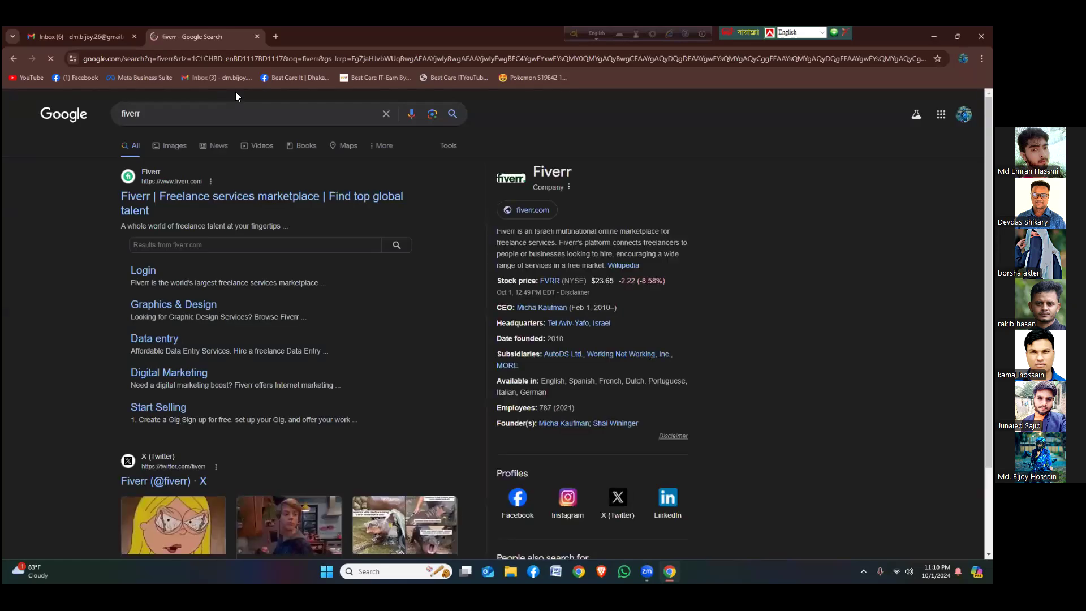
left_click(193, 198)
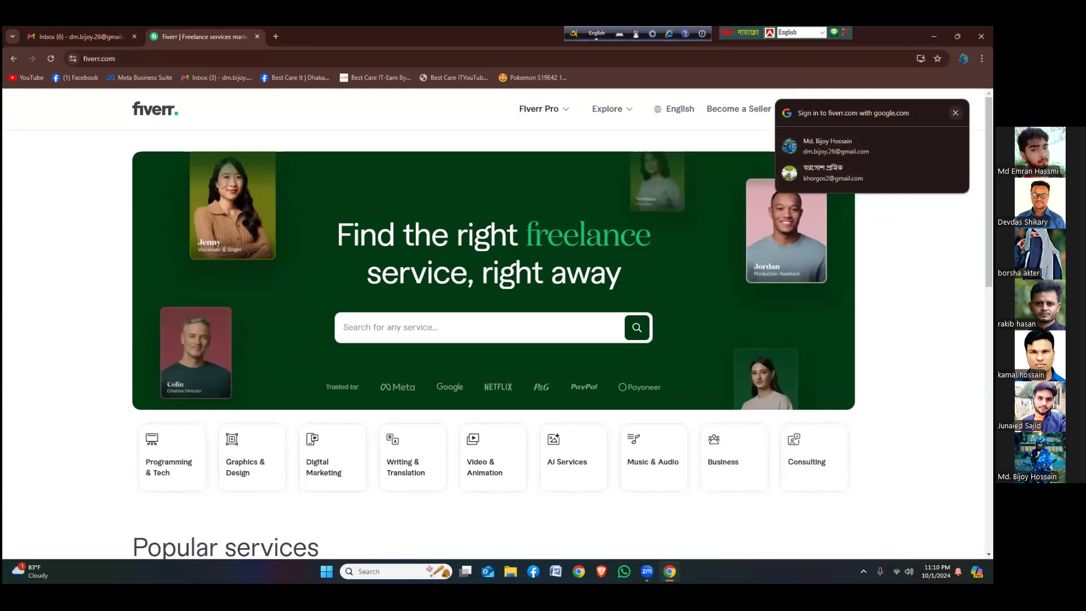
Dismiss the Google sign-in prompt and open Fiverr's Join sign-up dialog
left_click(956, 112)
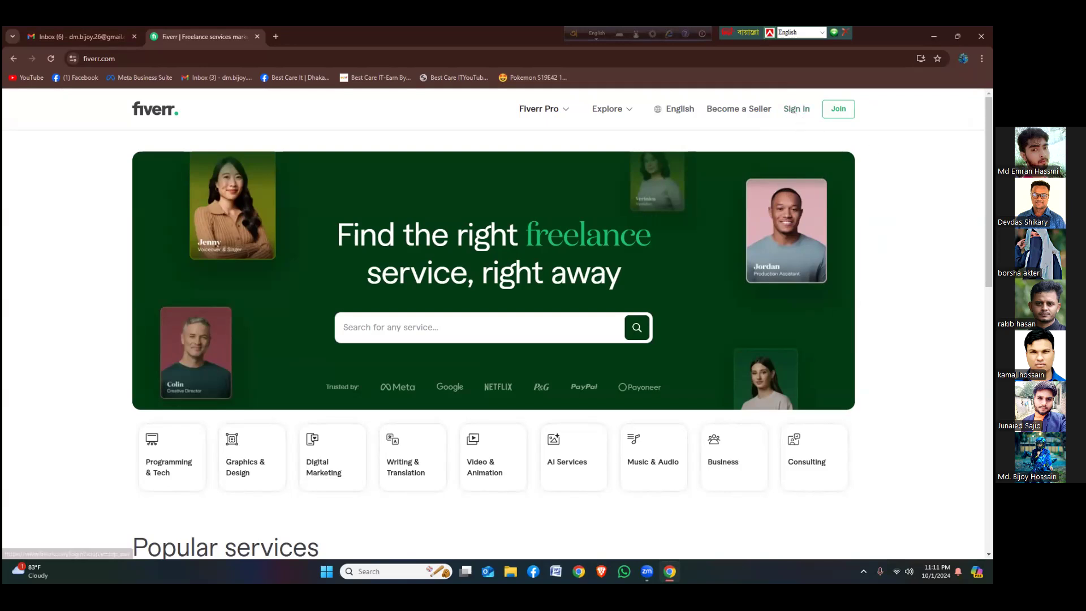
left_click(838, 110)
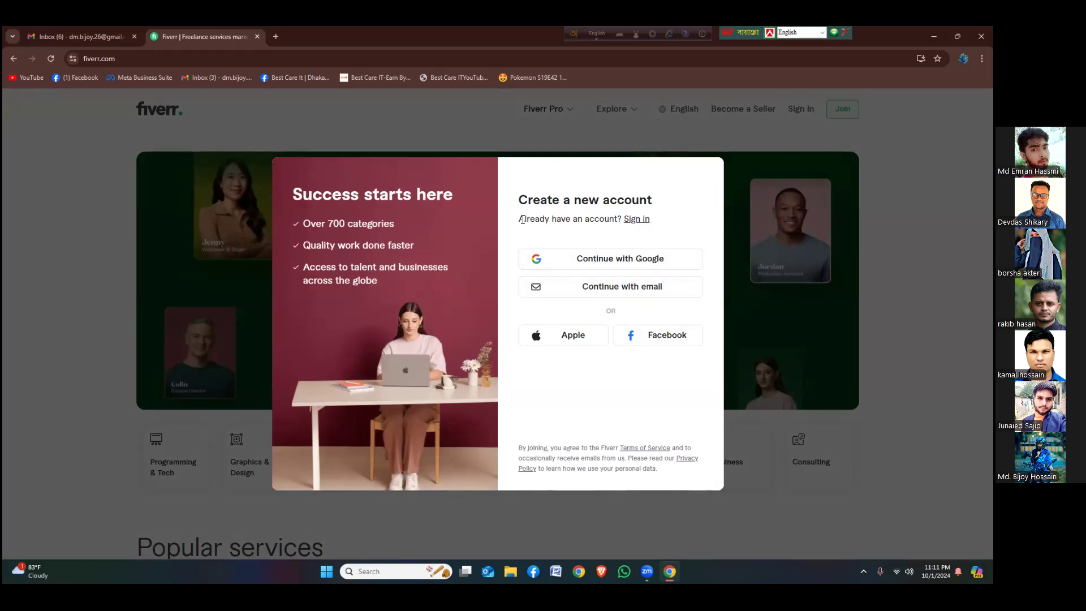
Highlight the sign-up dialog's heading and sign-in line, close it, then open and close Sign in
left_click_drag(519, 219, 608, 219)
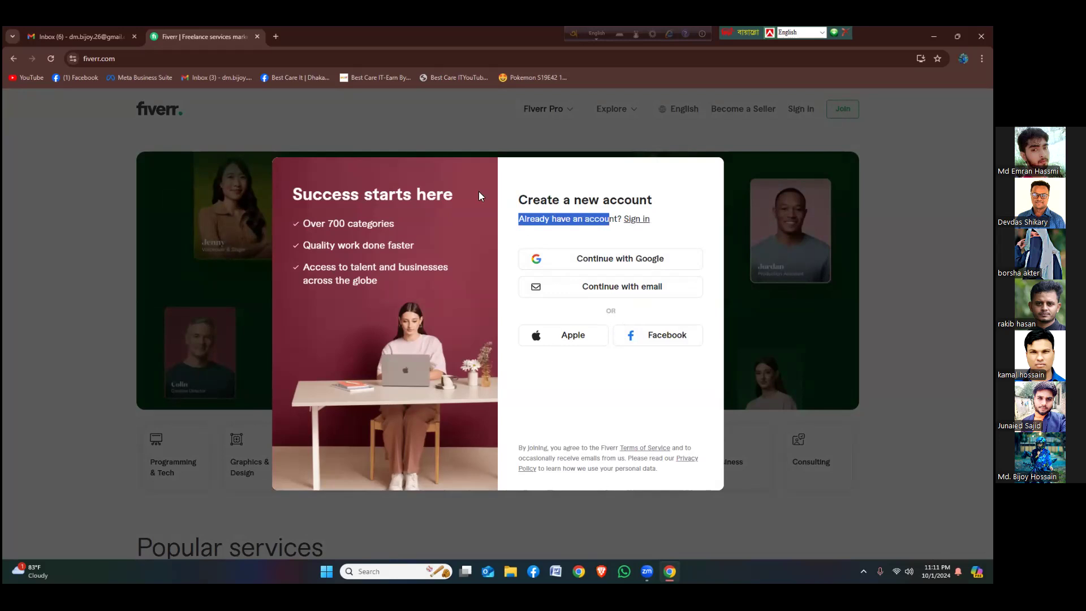
left_click_drag(517, 200, 655, 200)
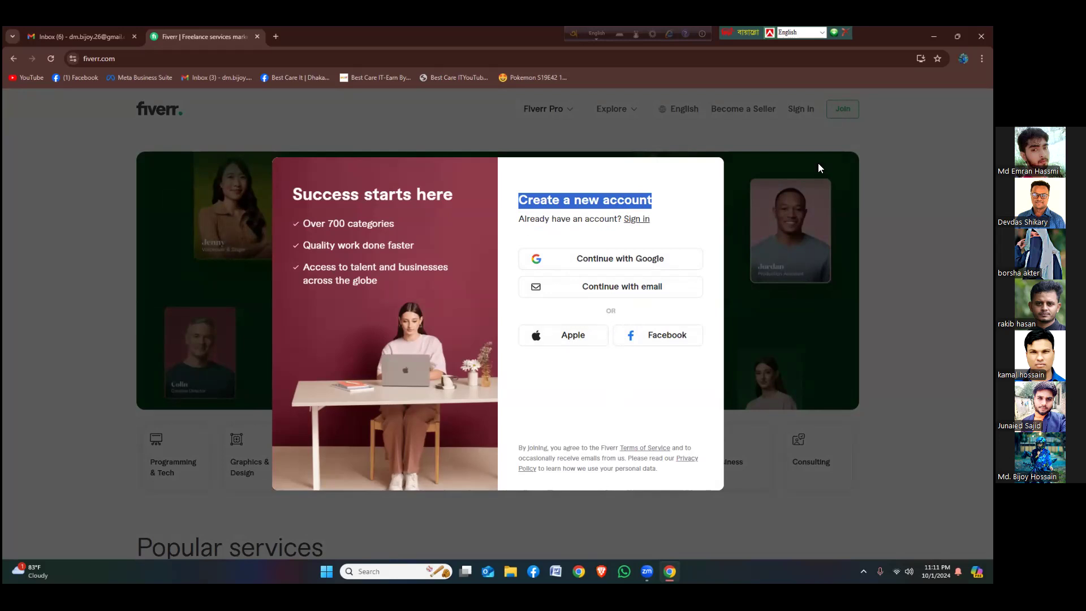
left_click(879, 141)
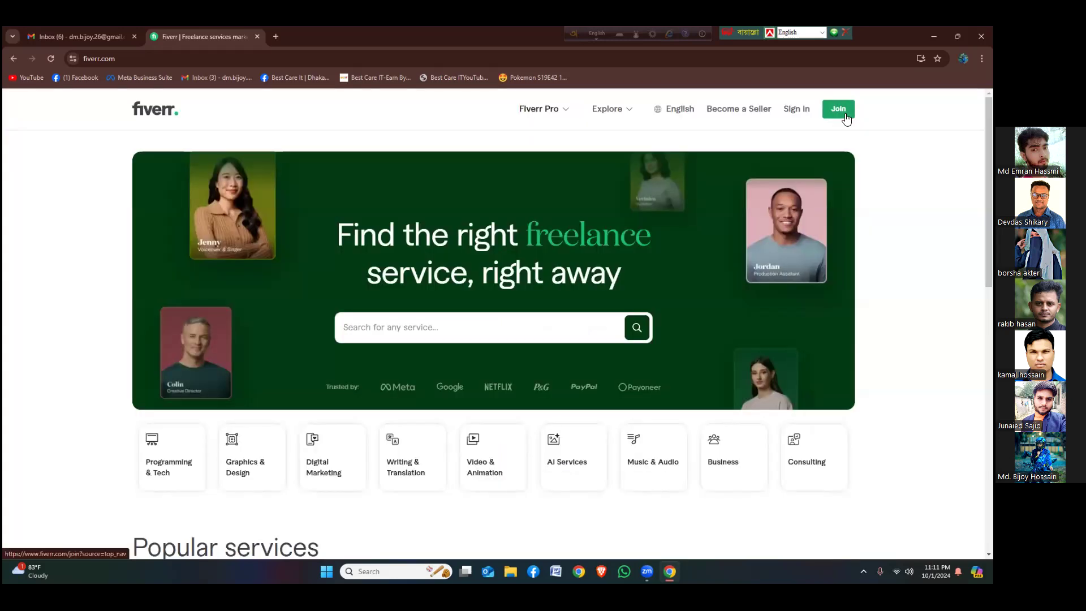
left_click(786, 110)
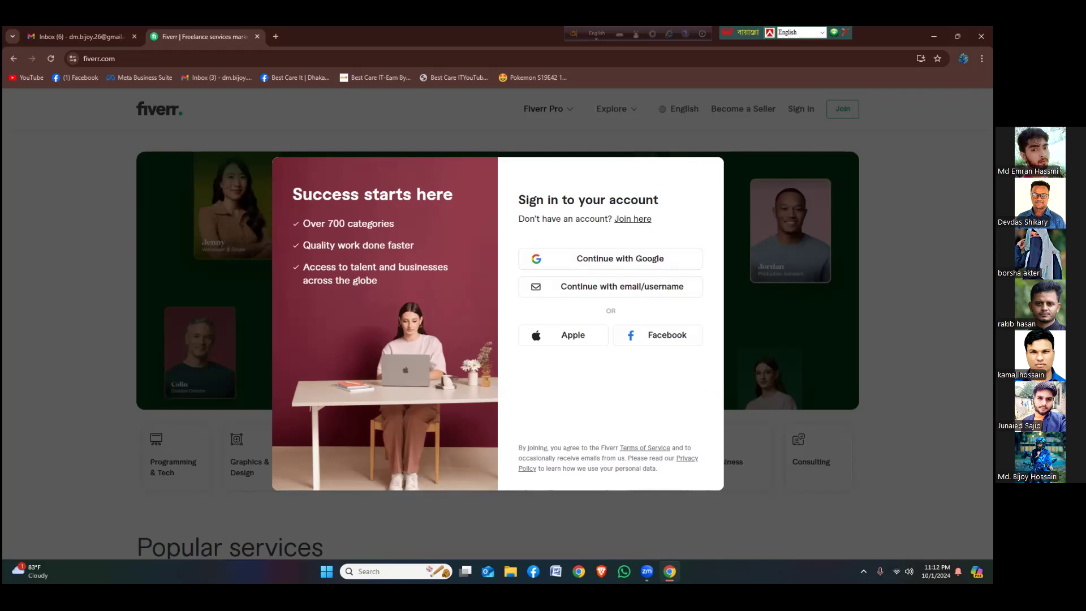
left_click(840, 180)
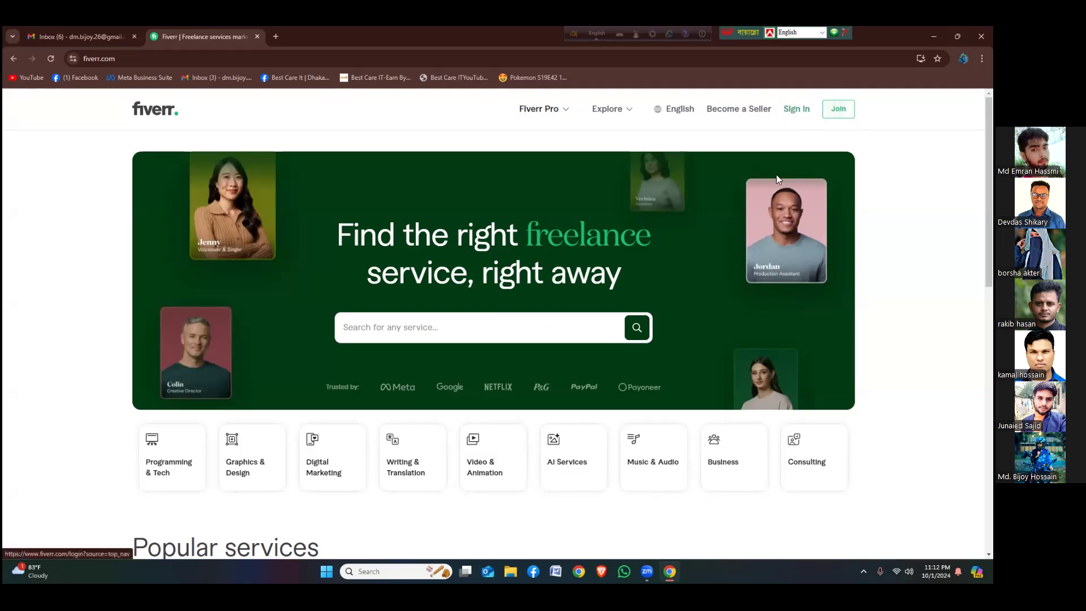
Reopen the Join dialog and highlight its 'Create a new account' heading
left_click(838, 113)
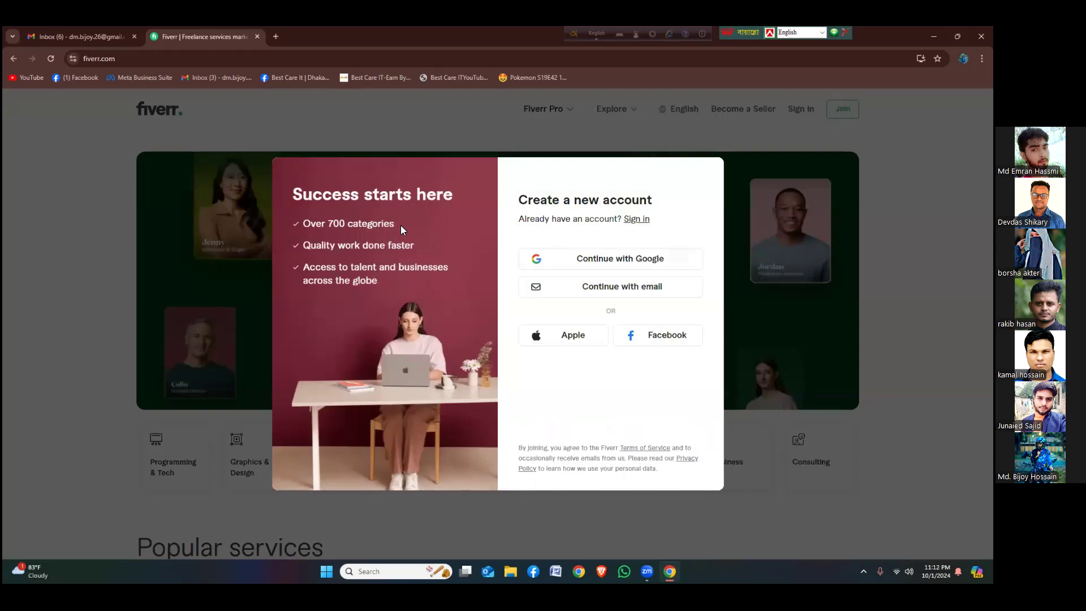
left_click_drag(520, 196, 672, 200)
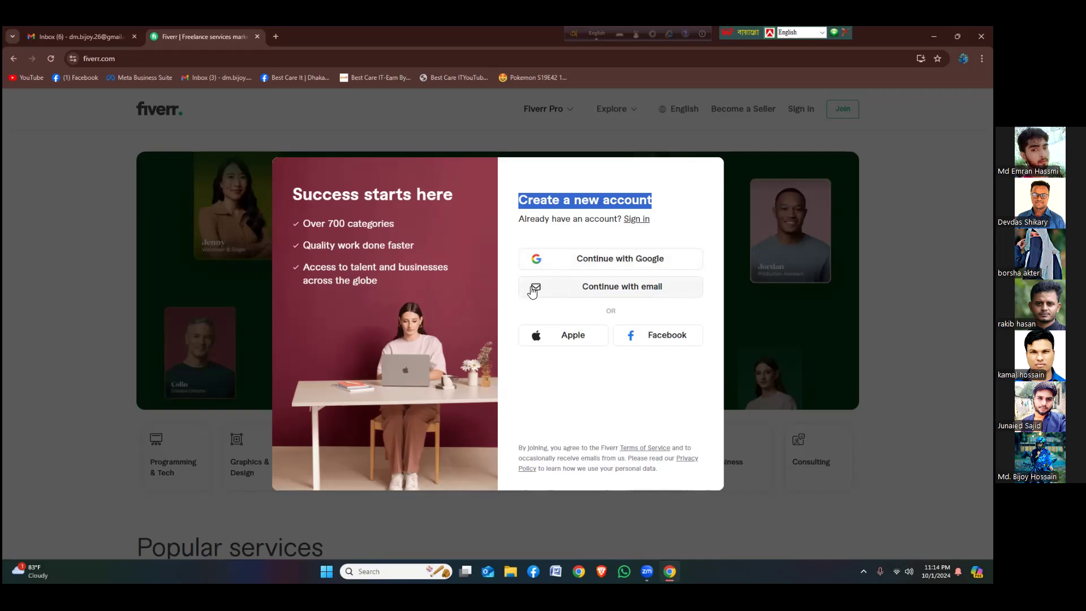
Copy the Google account's email address from Gmail and paste it into Fiverr's Email field
left_click(628, 288)
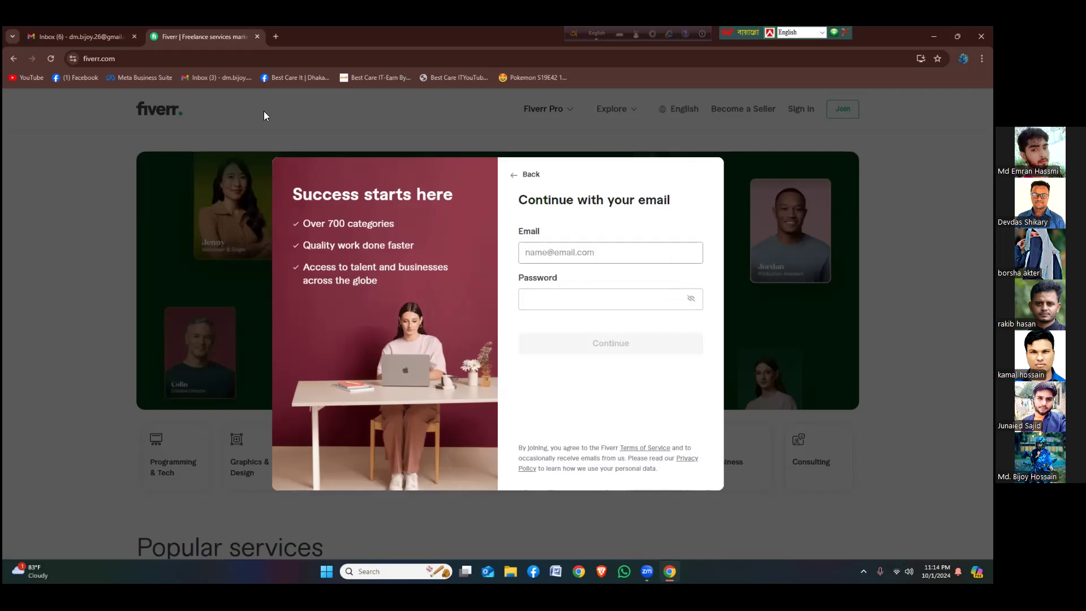
left_click(45, 36)
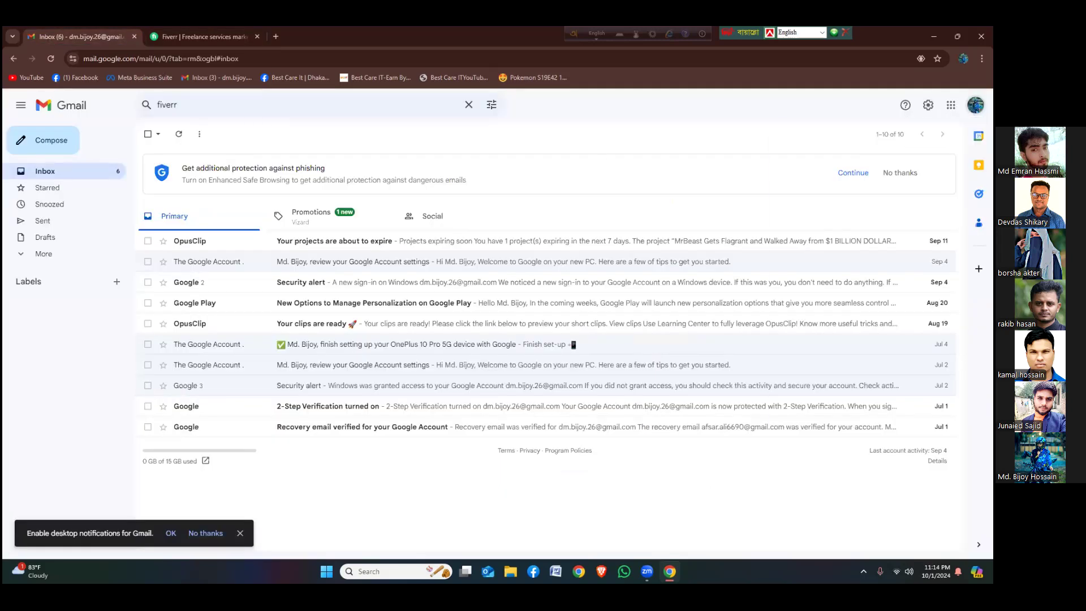
left_click(975, 104)
triple_click(883, 138)
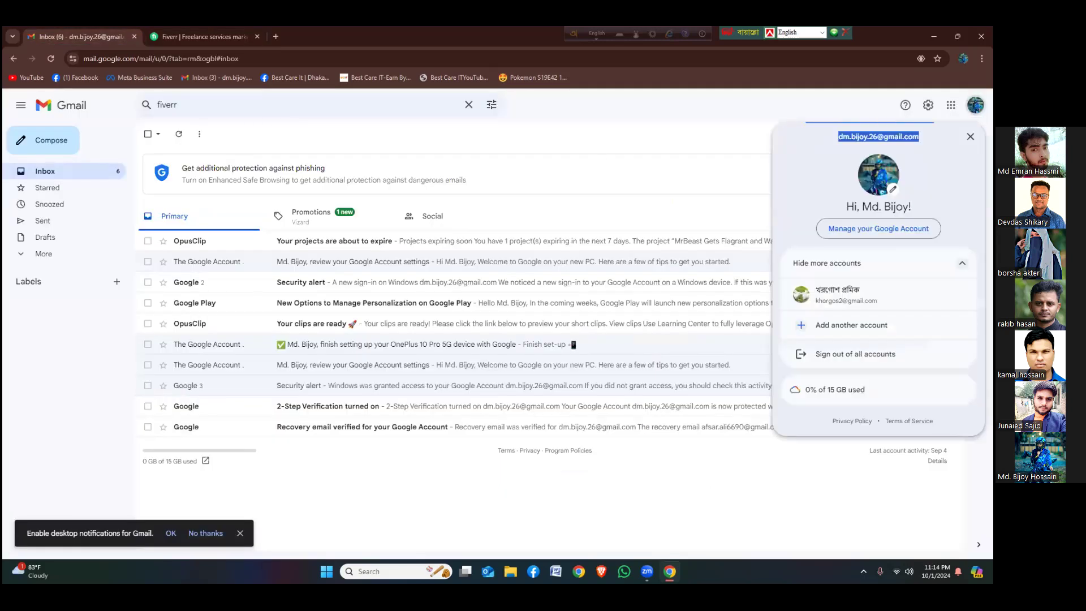
right_click(882, 137)
left_click(748, 150)
left_click(193, 39)
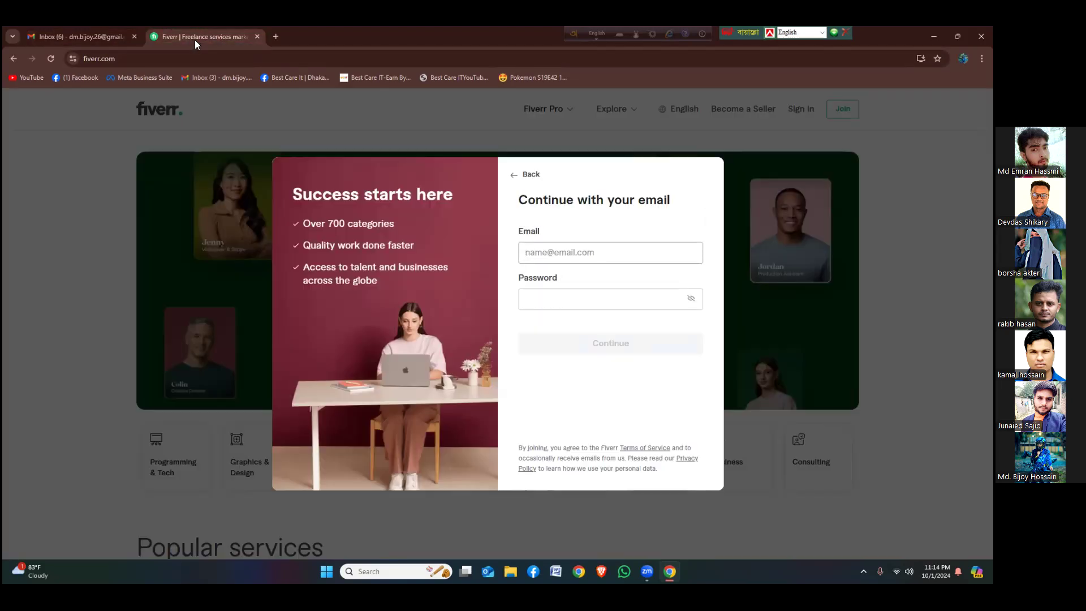
left_click(594, 248)
key("ctrl+v")
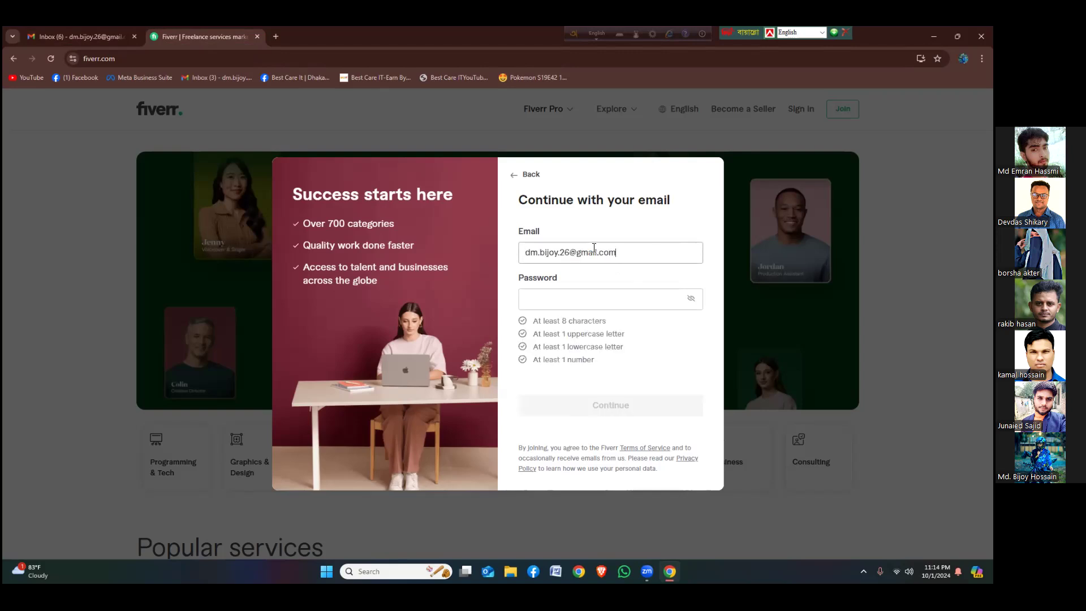
left_click(706, 227)
Enter a password meeting all four rules, toggling its visibility to check it
left_click(551, 309)
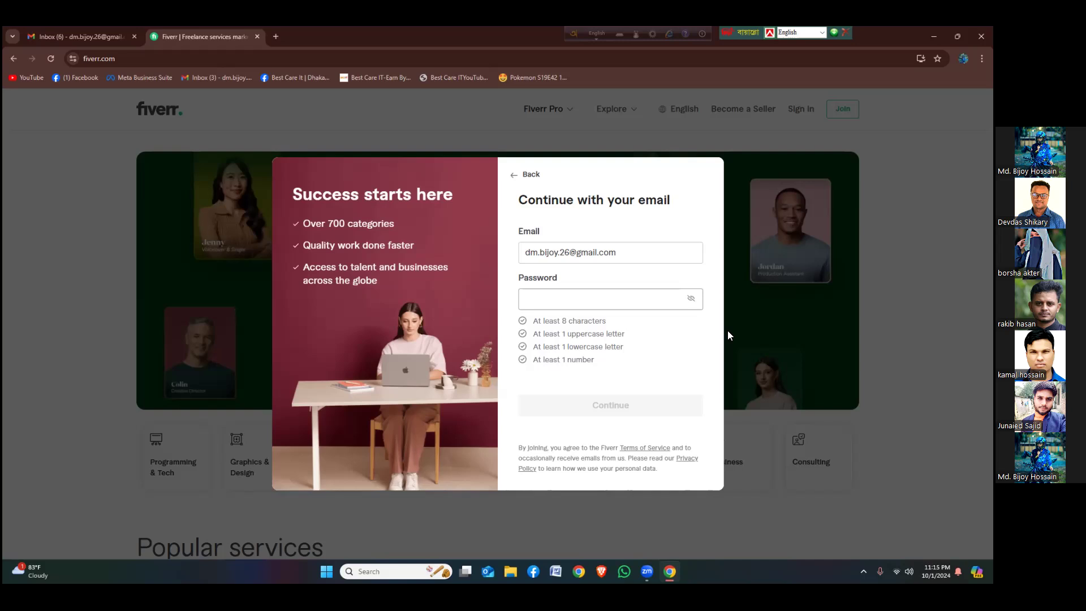
type("**********")
left_click(691, 300)
left_click(691, 300)
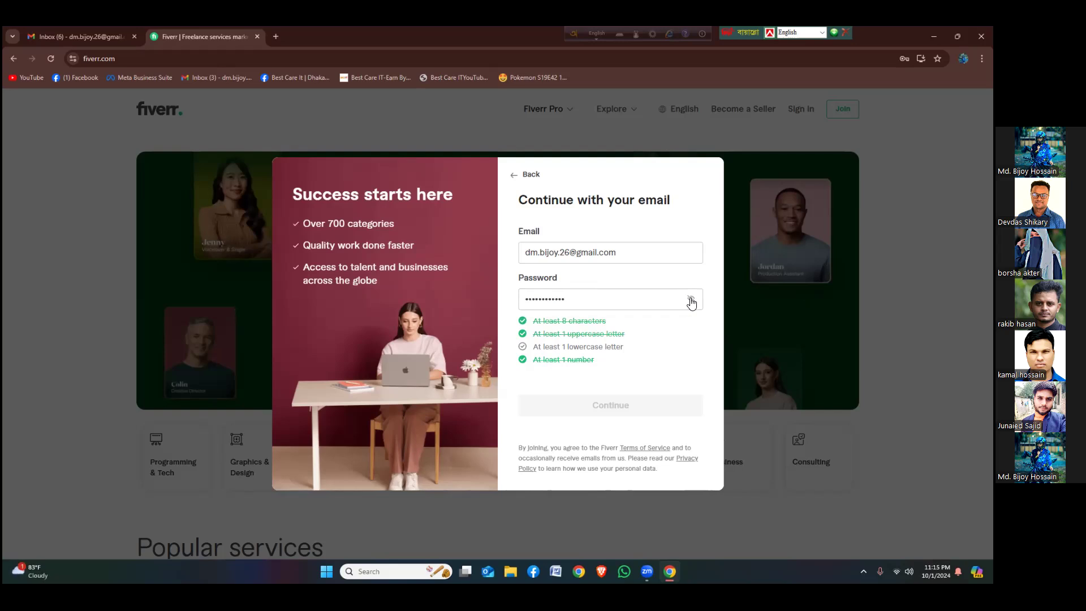
left_click(690, 299)
left_click(690, 300)
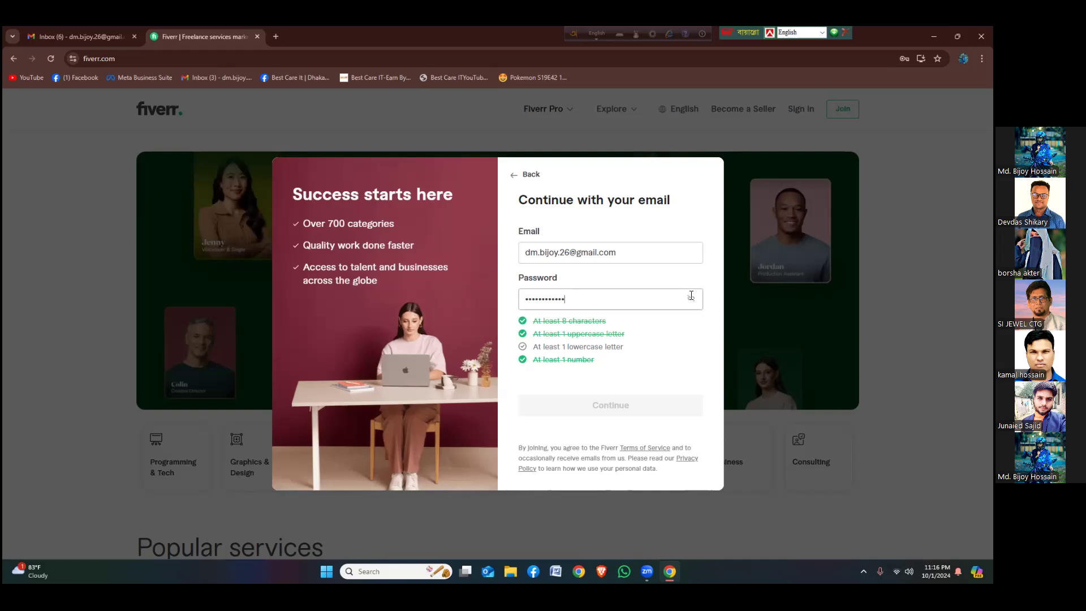
left_click(691, 300)
left_click(691, 300)
type("a")
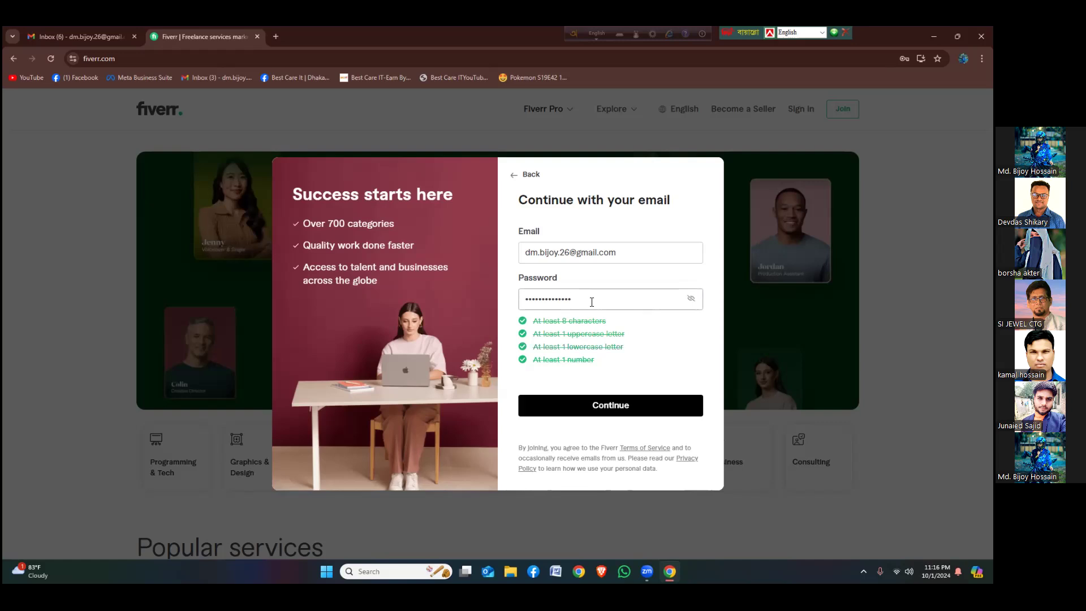
Continue, save the password in Chrome, and clear the autofilled username field
left_click(592, 405)
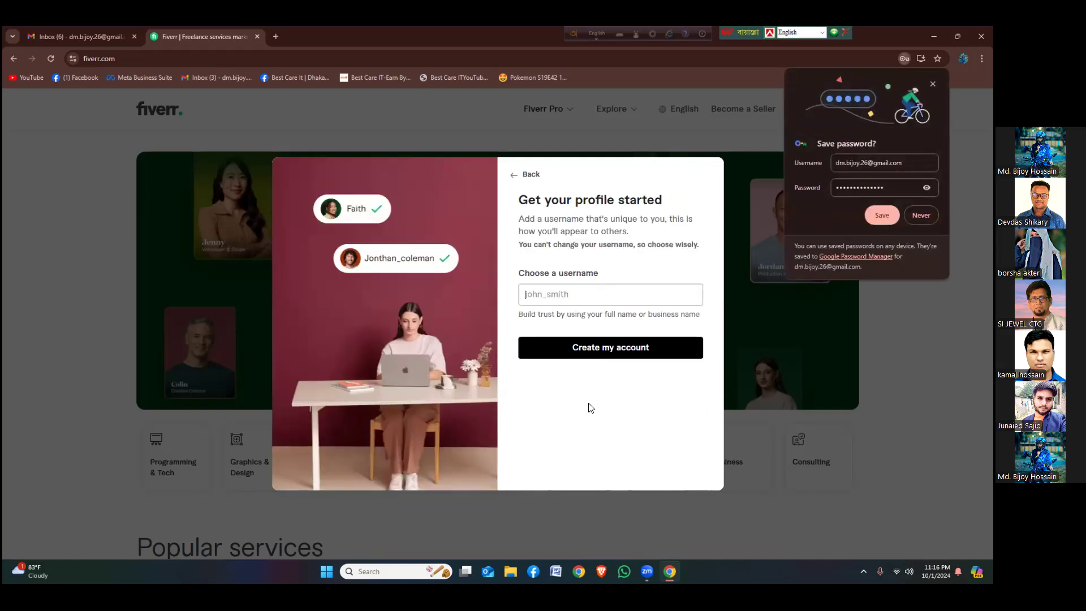
left_click(872, 215)
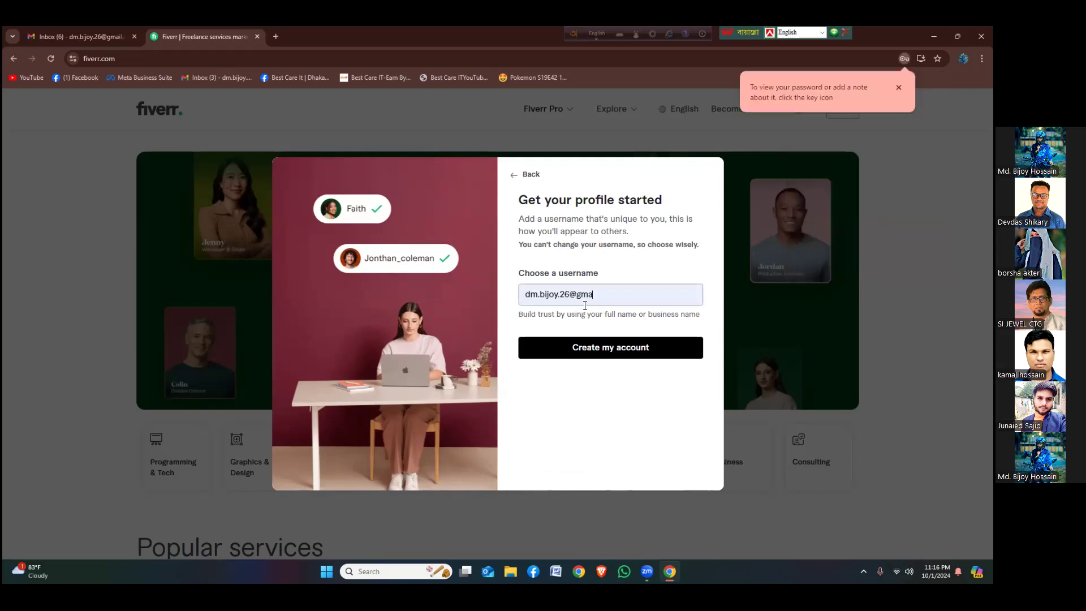
left_click_drag(607, 295, 498, 292)
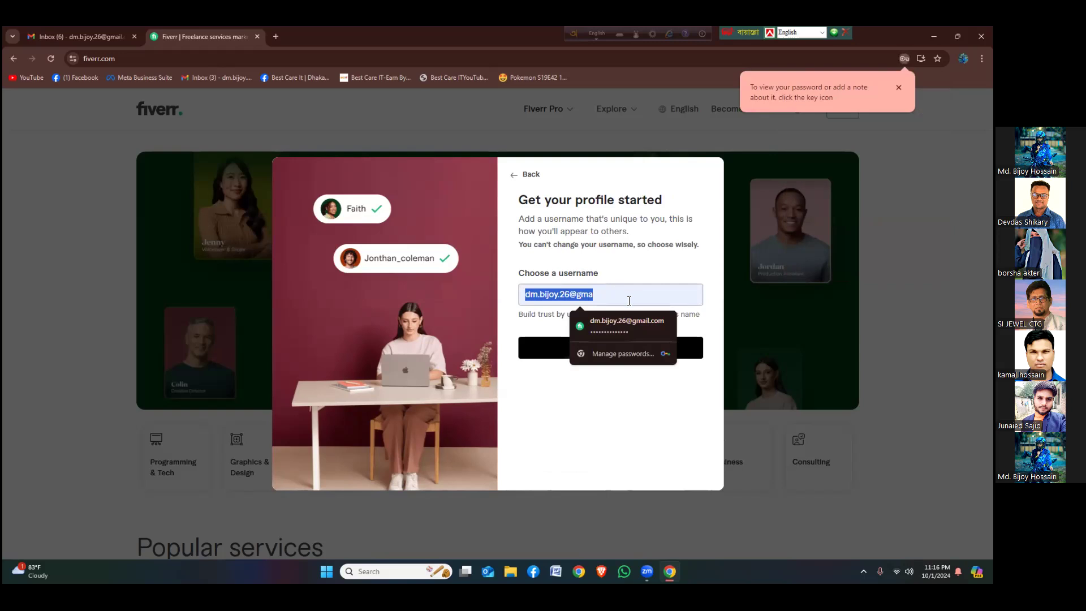
key("BackSpace")
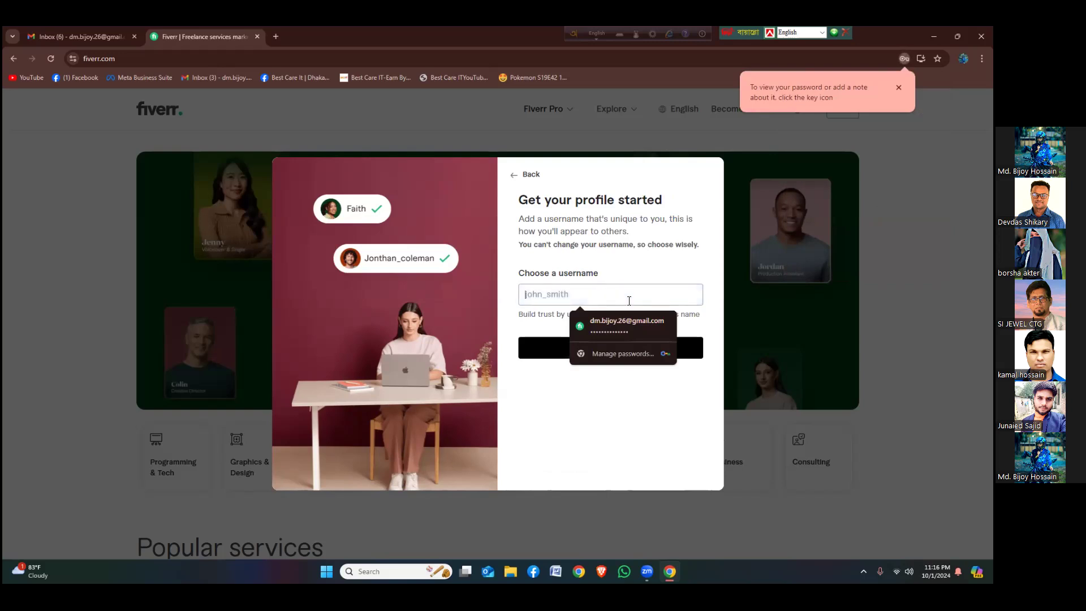
left_click(582, 429)
left_click(587, 295)
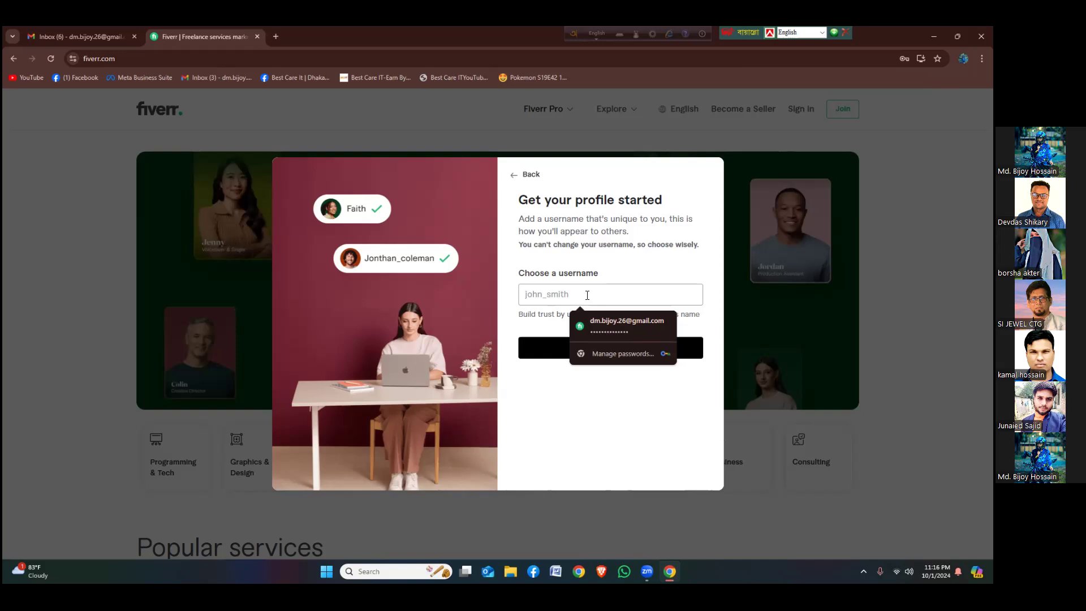
Try username candidates, ending with a 'dm_' variant that shows the green availability check
type("b")
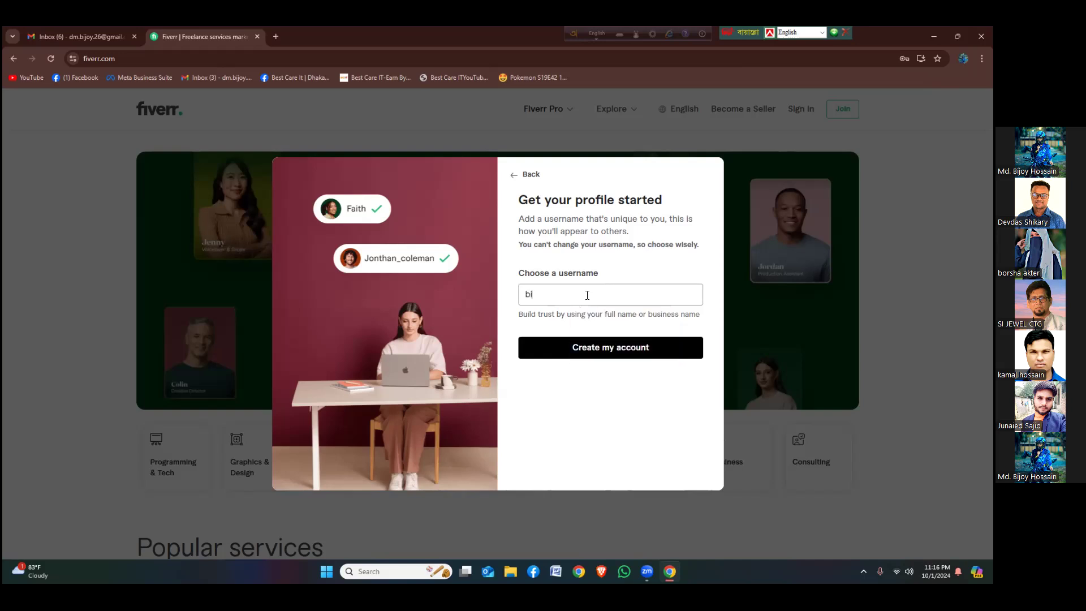
type("ijoy_")
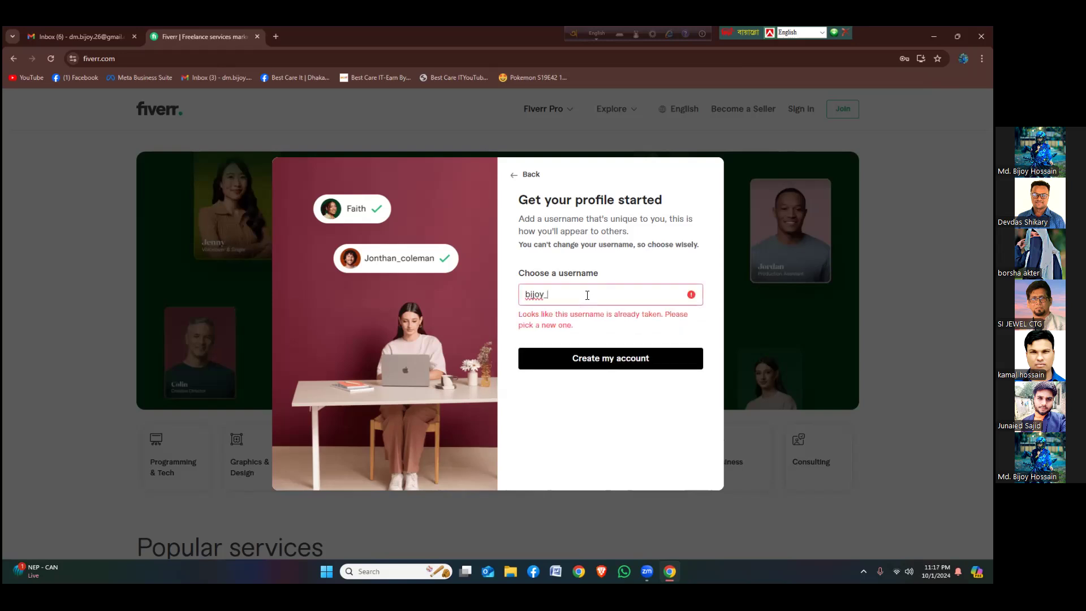
type(" Ma")
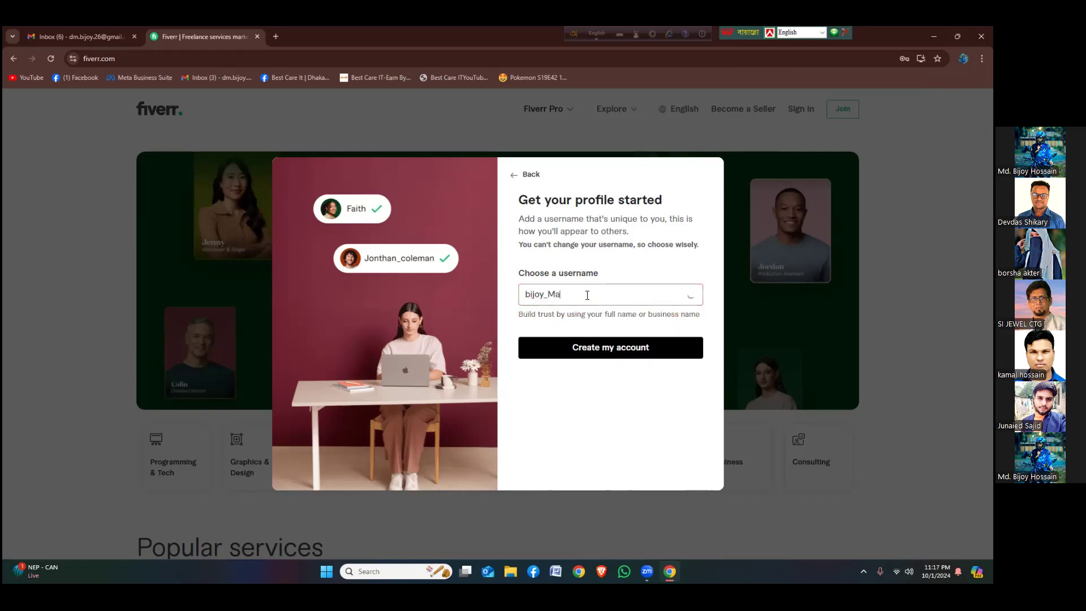
type("rketer")
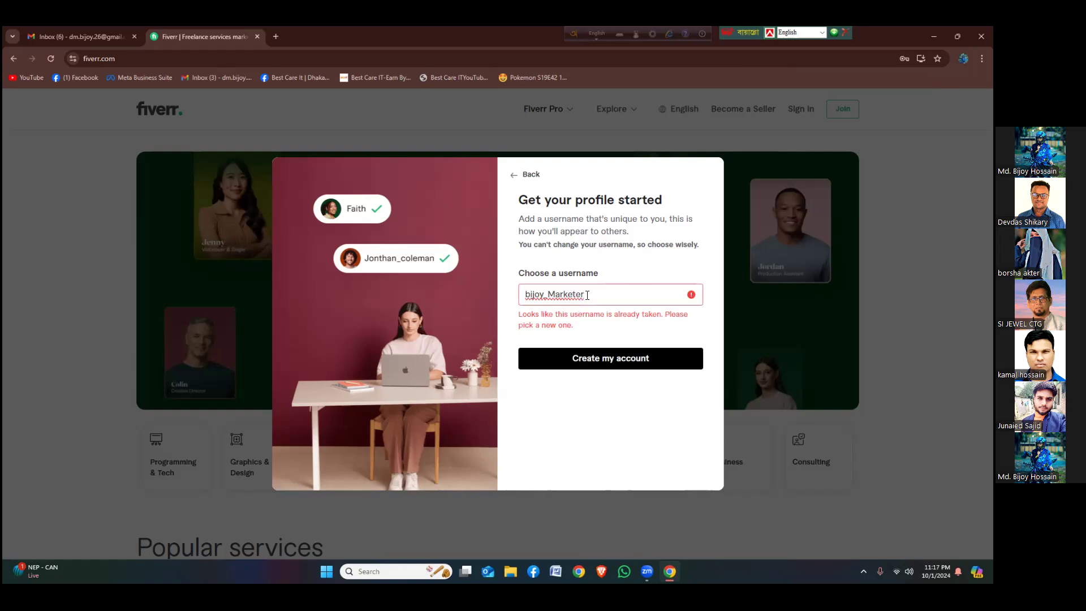
key("BackSpace")
key("BackSpace")
key("BackSpace")
key("BackSpace")
key("BackSpace")
key("BackSpace")
key("BackSpace")
key("BackSpace")
key("BackSpace")
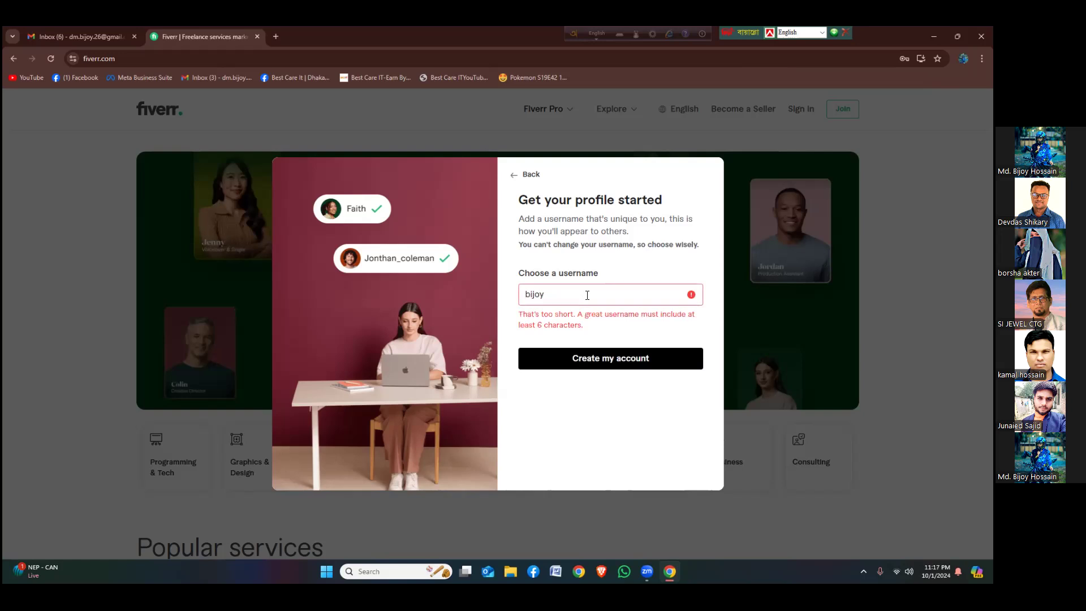
type("dm_")
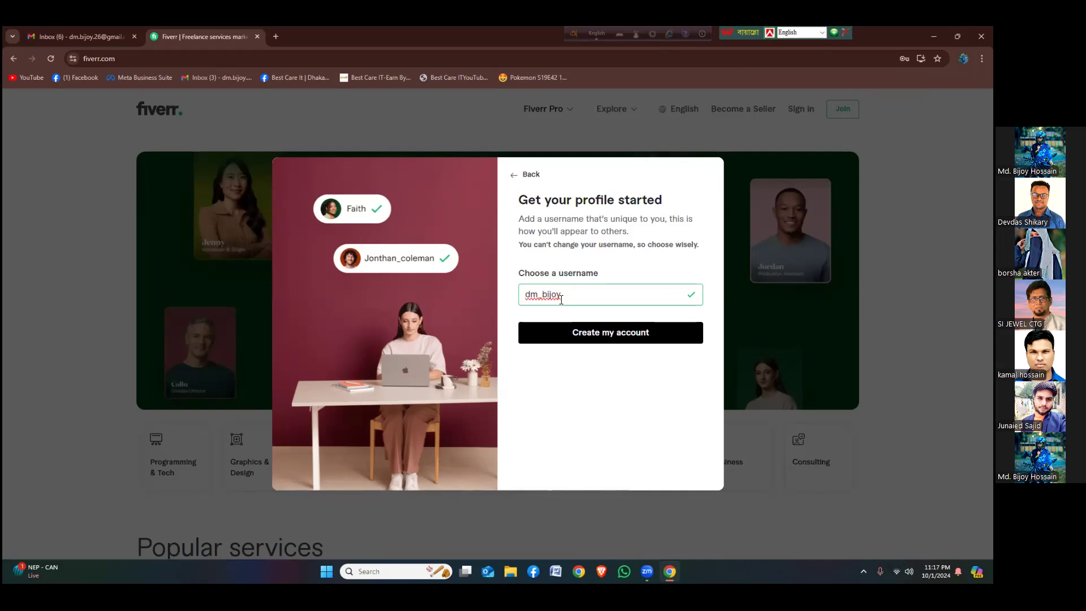
Create the account from the username step, bringing up the emailed six-digit code request
left_click(595, 423)
left_click(589, 334)
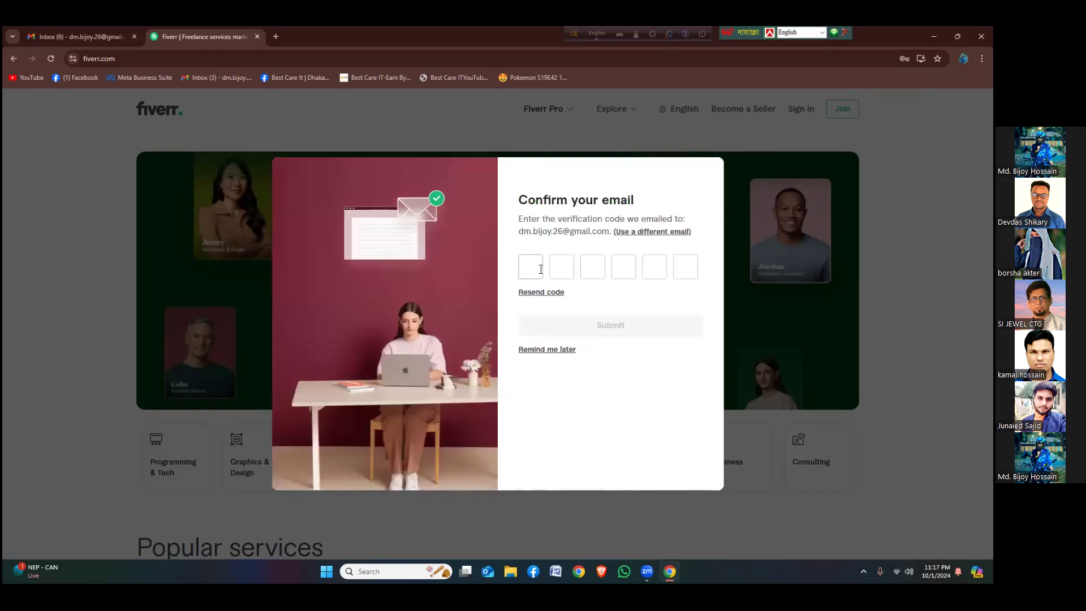
Open Fiverr's 'Activate Your New Account' email in Gmail and select its six-digit code
left_click(87, 36)
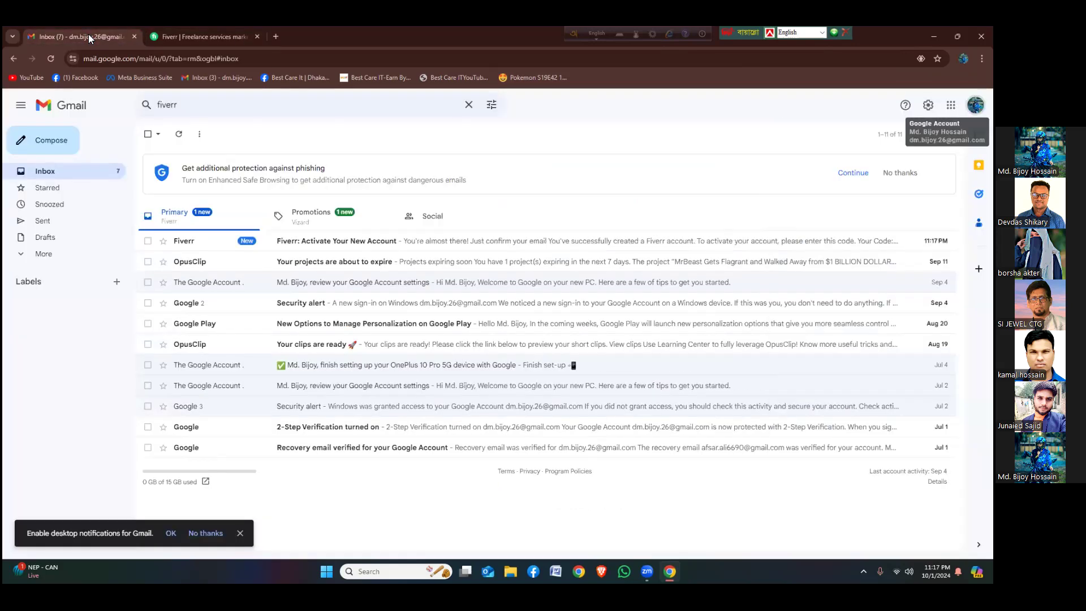
left_click(312, 243)
left_click_drag(505, 371, 632, 372)
key("ctrl+c")
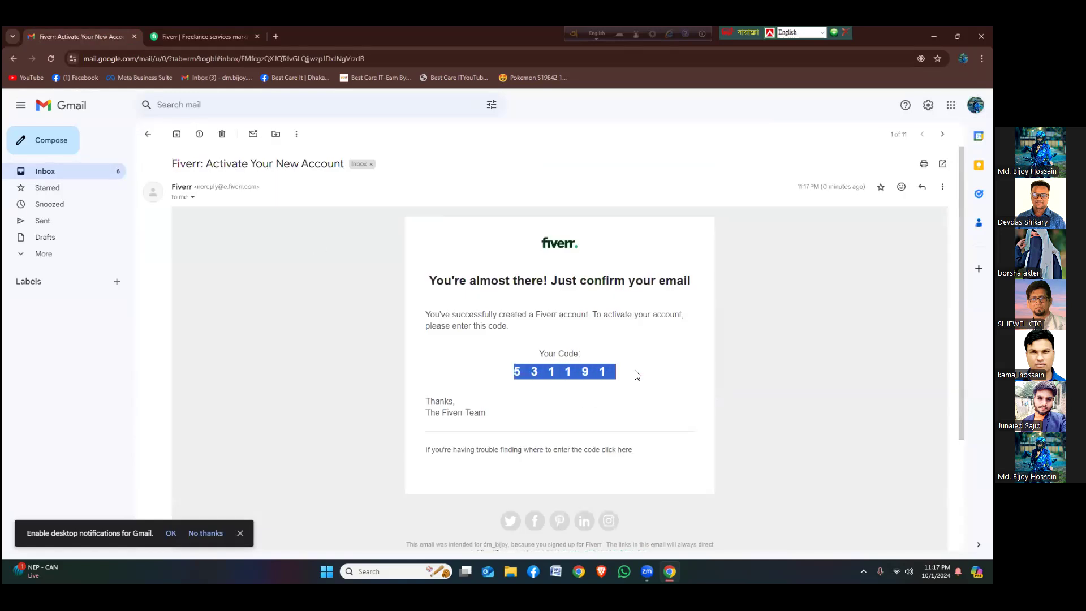
Paste the verification code into Fiverr's Confirm your email boxes
left_click(210, 36)
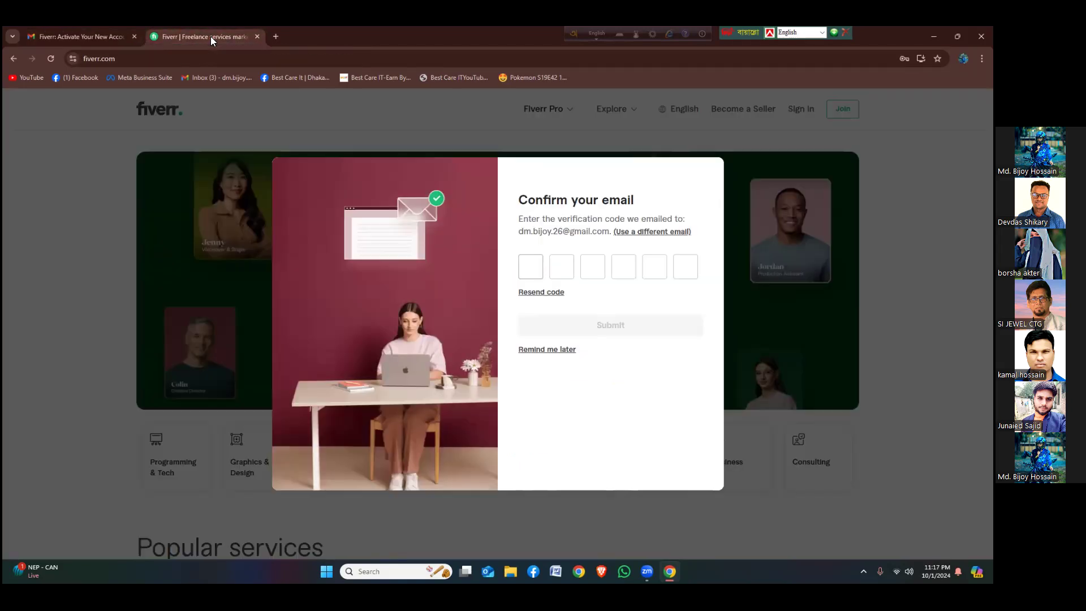
key("ctrl+v")
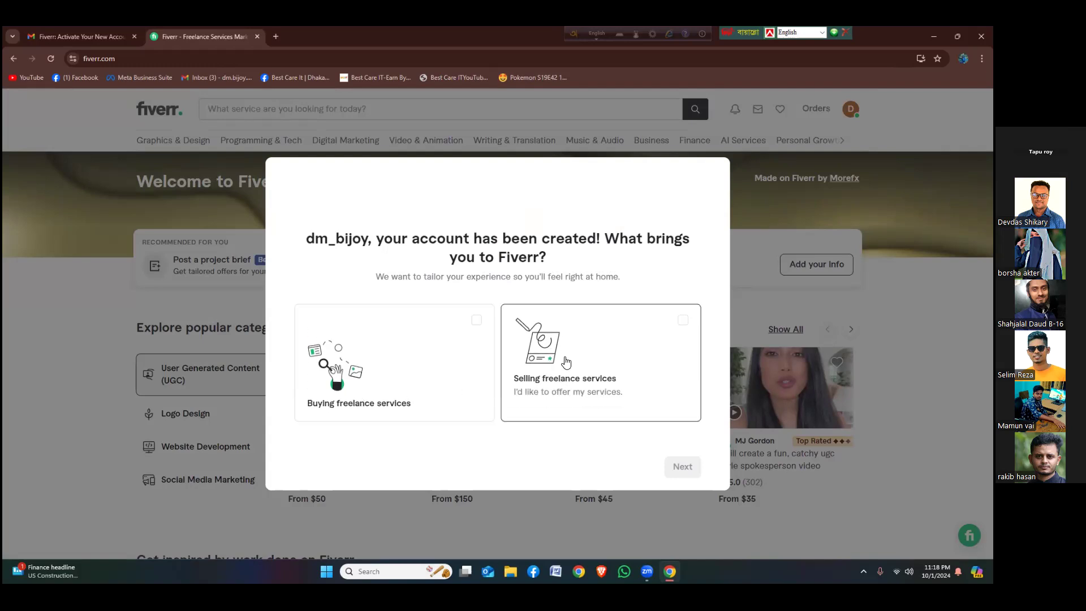
Answer onboarding with Selling freelance services, Solo freelancer and I'm just getting started, then finish
left_click(563, 360)
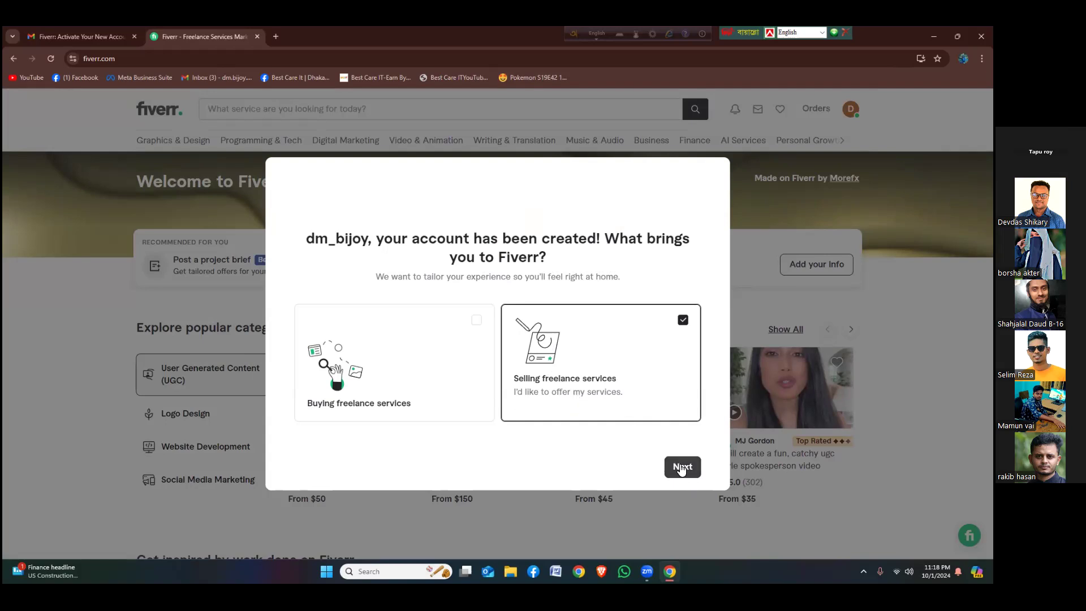
left_click(682, 468)
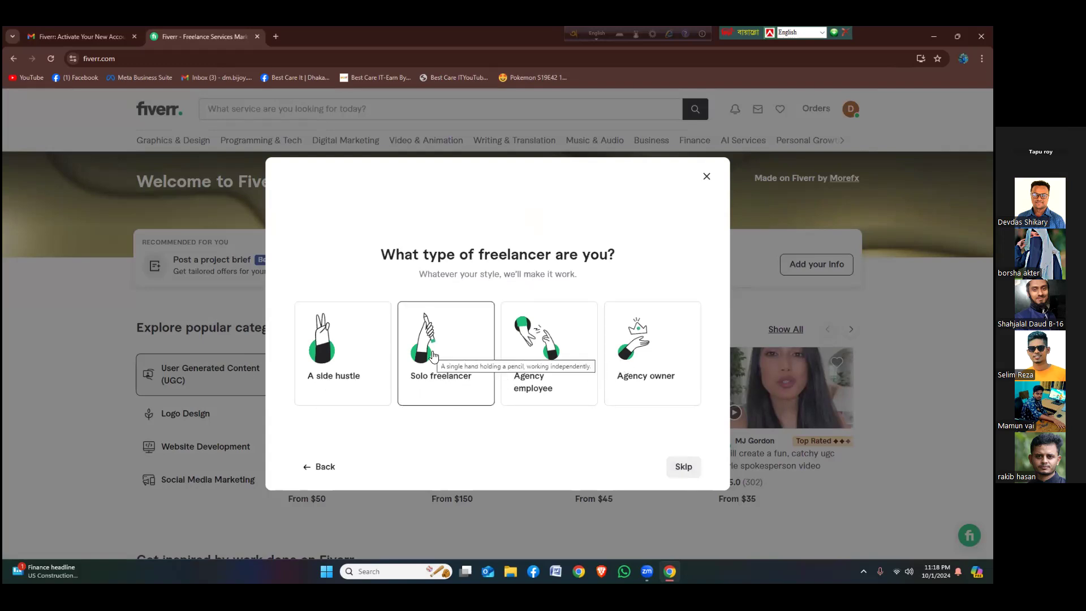
left_click(433, 356)
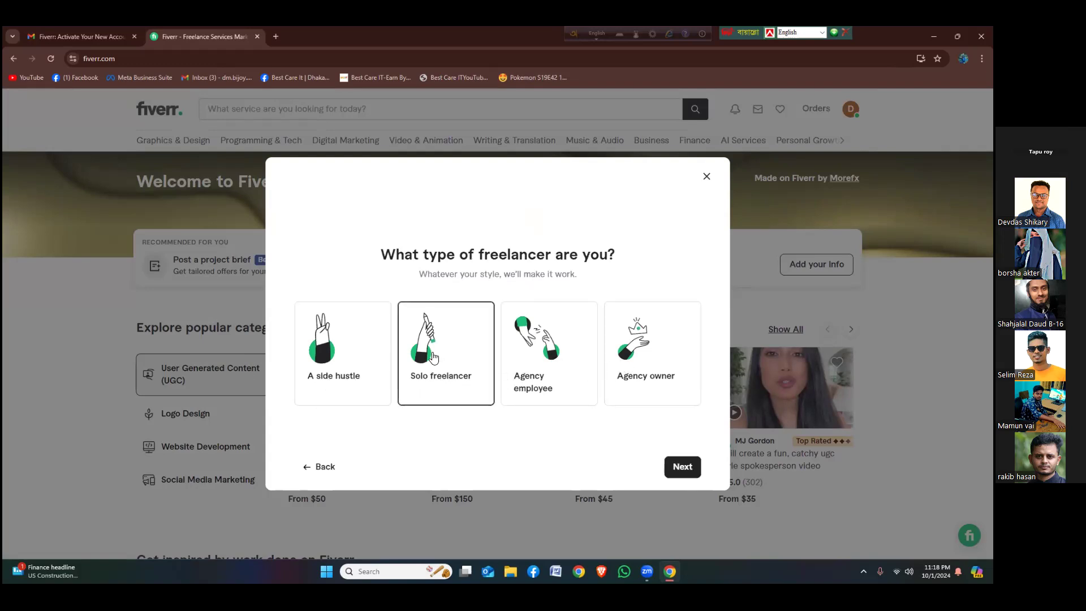
left_click(688, 469)
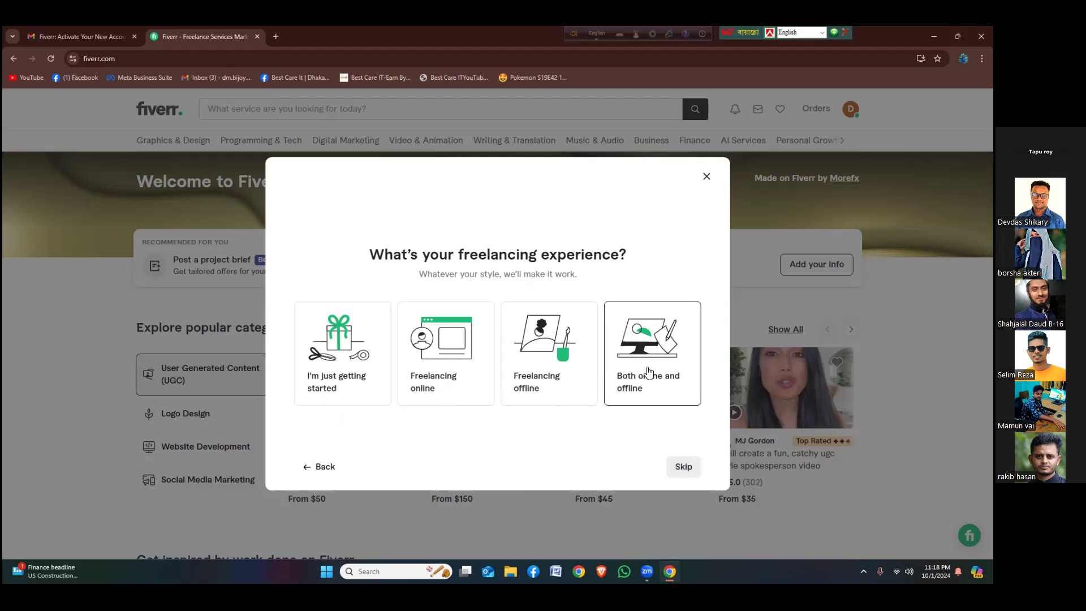
left_click_drag(332, 388, 328, 375)
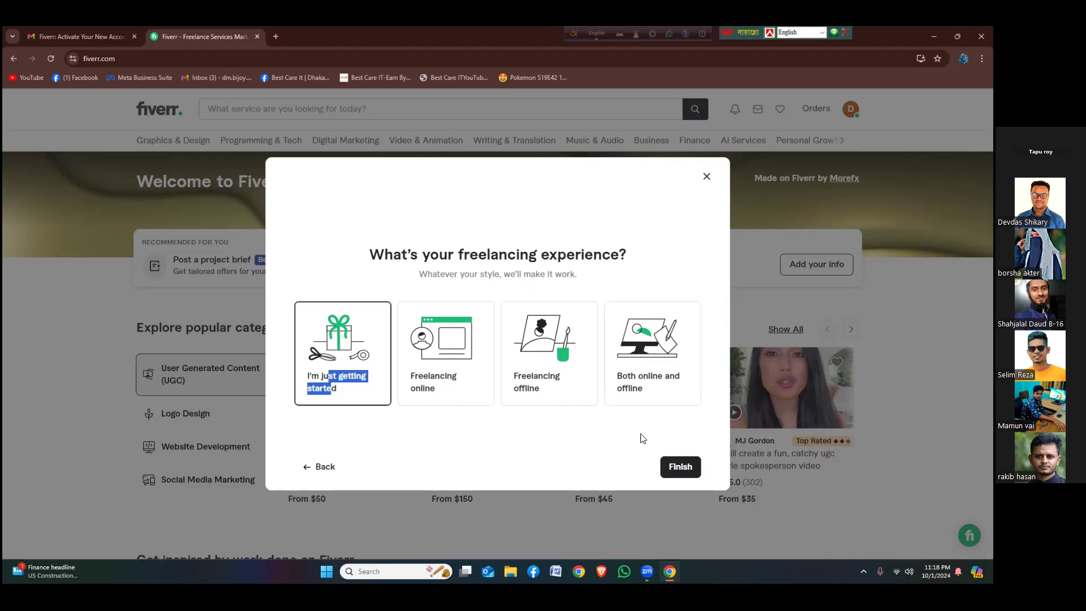
left_click(689, 469)
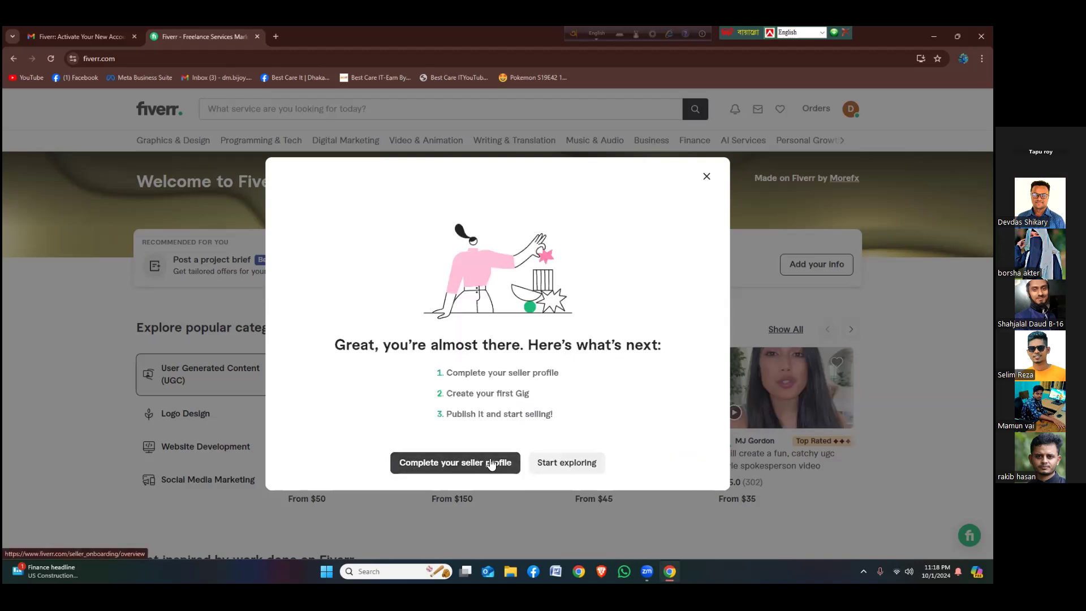
Continue through the seller overview, success tips and things-to-avoid pages to the Personal Info form
left_click(447, 465)
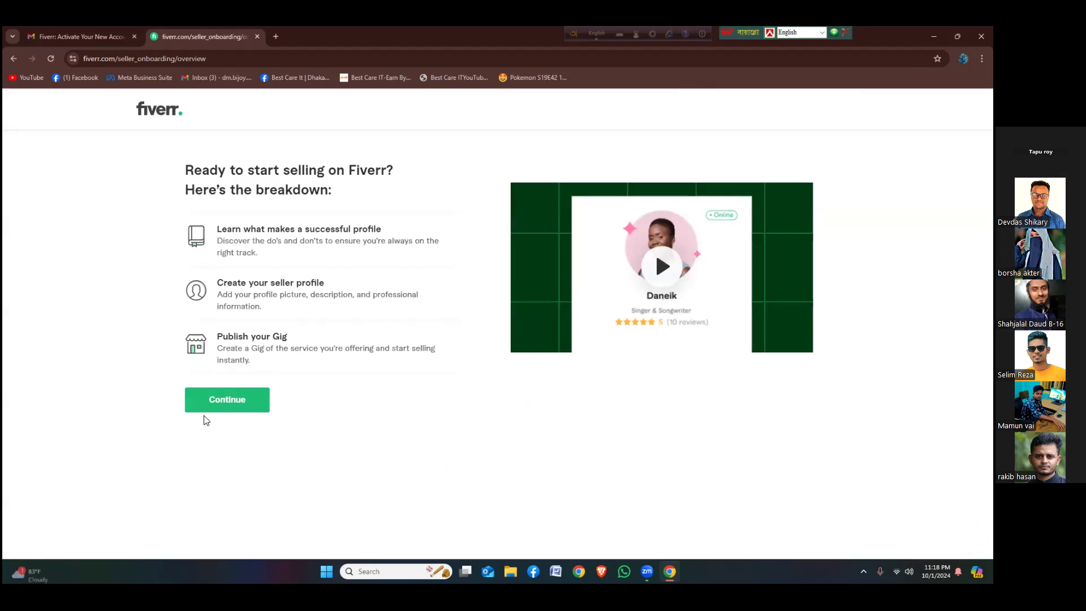
left_click(206, 406)
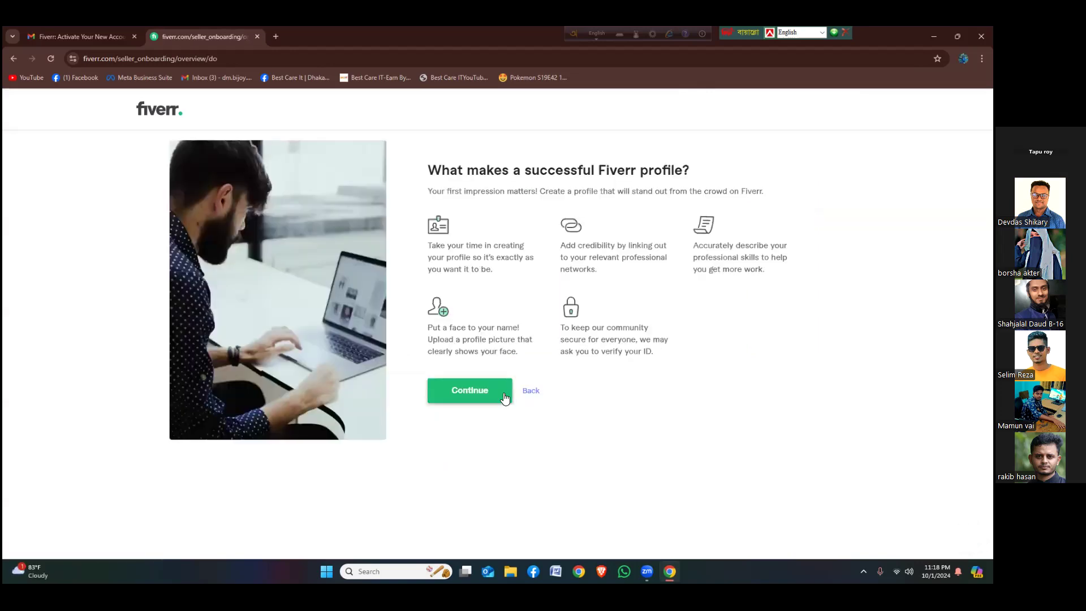
left_click(501, 395)
left_click(500, 395)
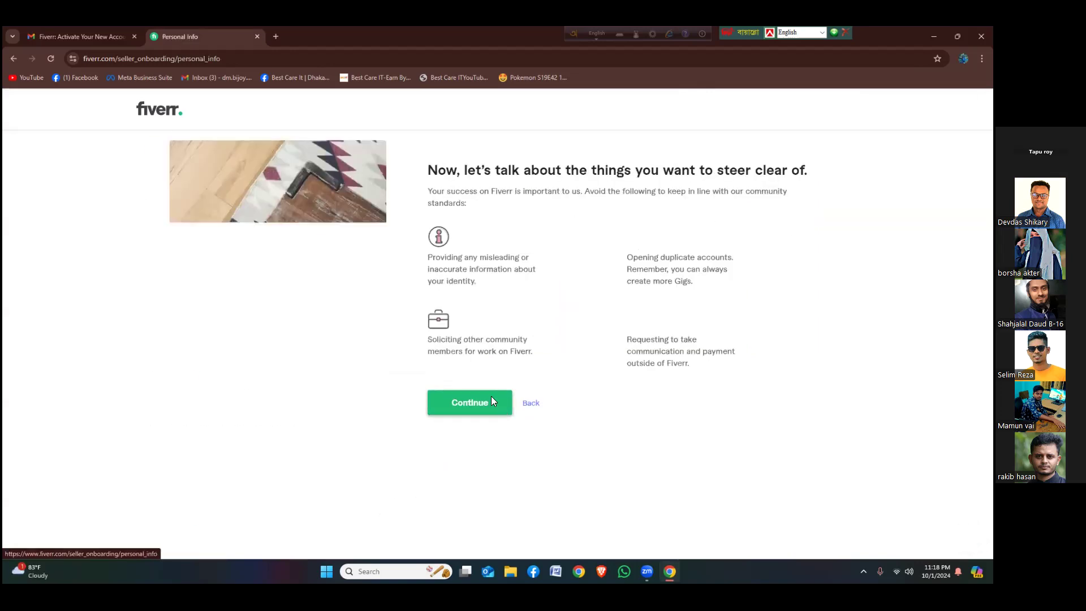
left_click(431, 275)
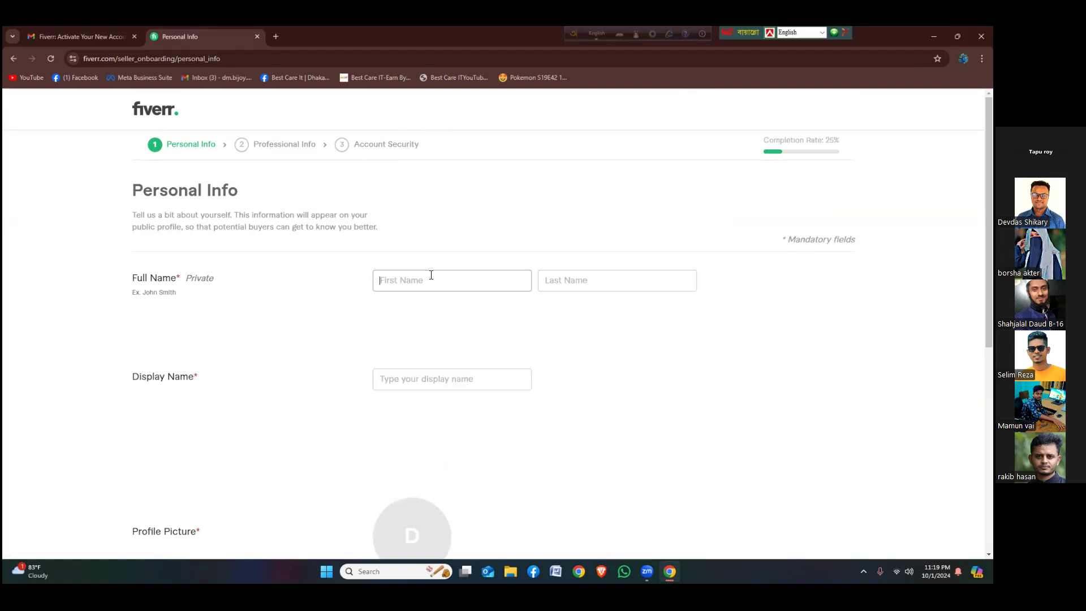
Enter the seller's first name and surname in the First Name and Last Name fields
type("Md.")
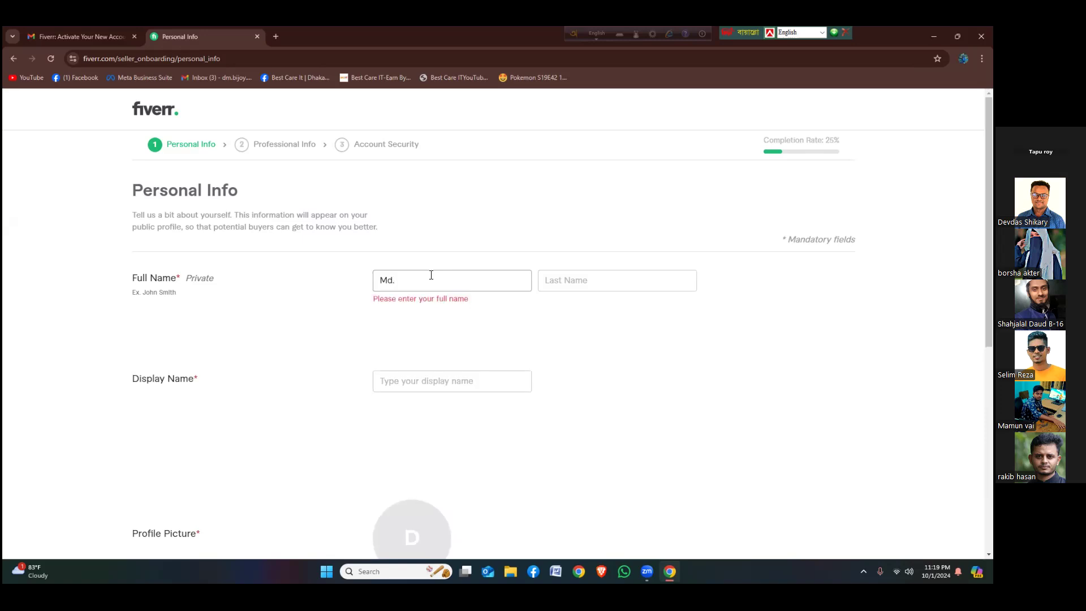
type(" Bi")
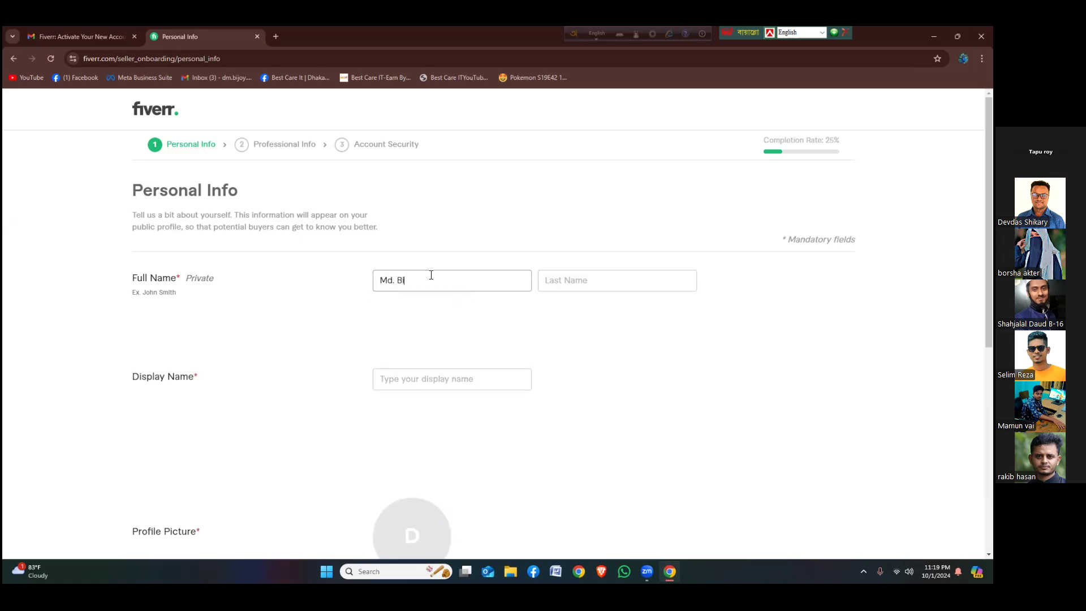
type("joy")
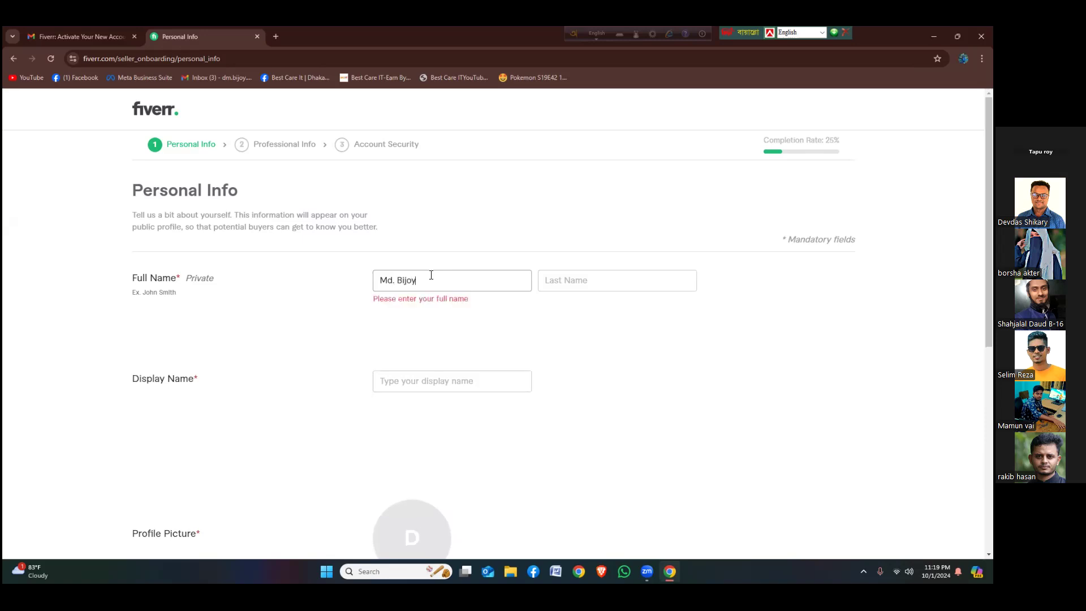
left_click(591, 280)
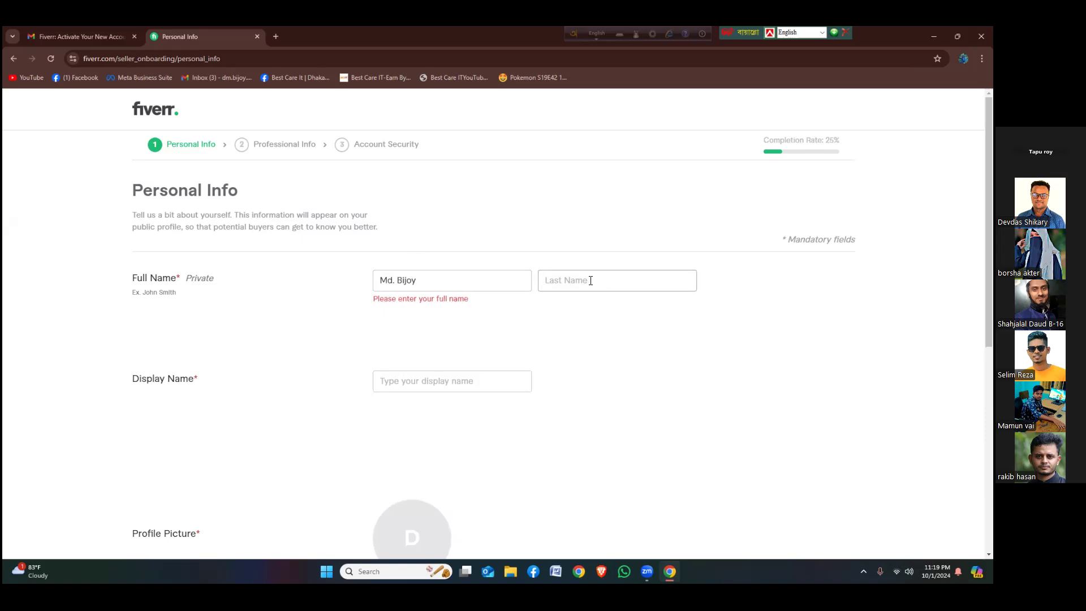
type("H")
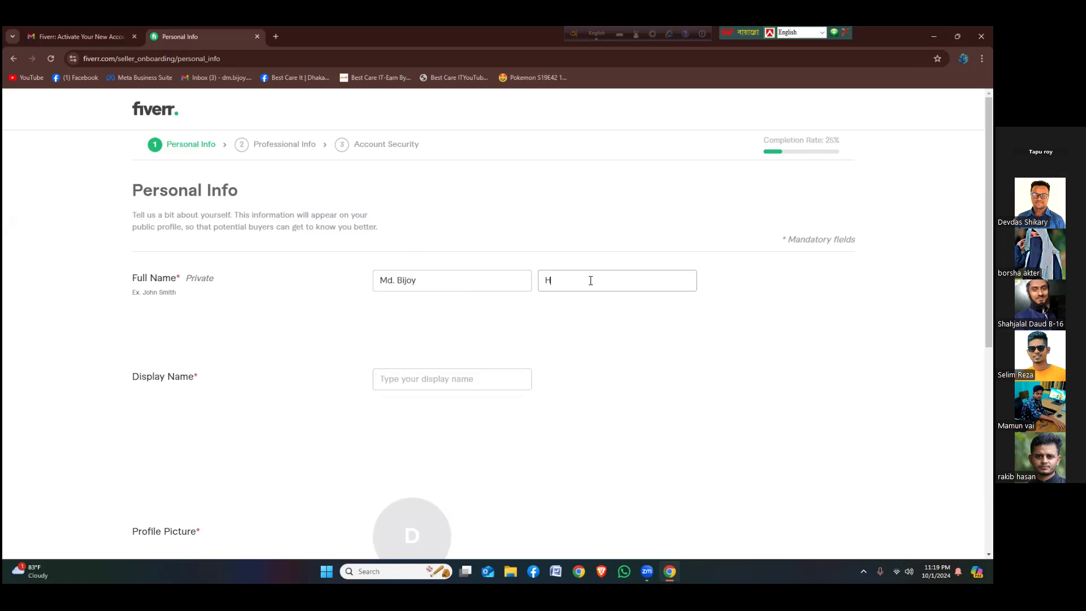
type("ossain")
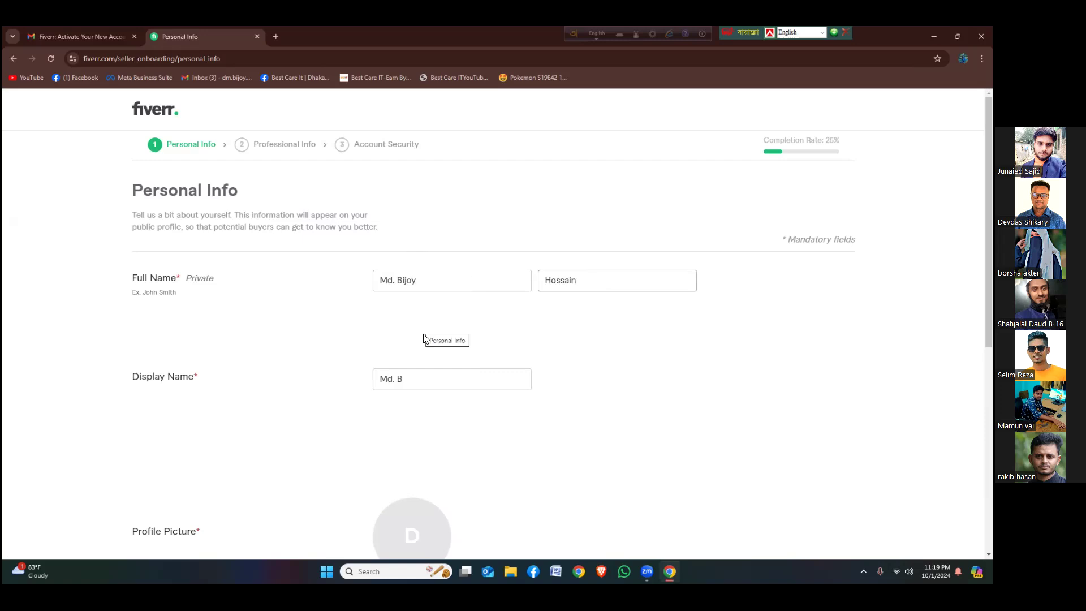
scroll(426, 339, "down", 2)
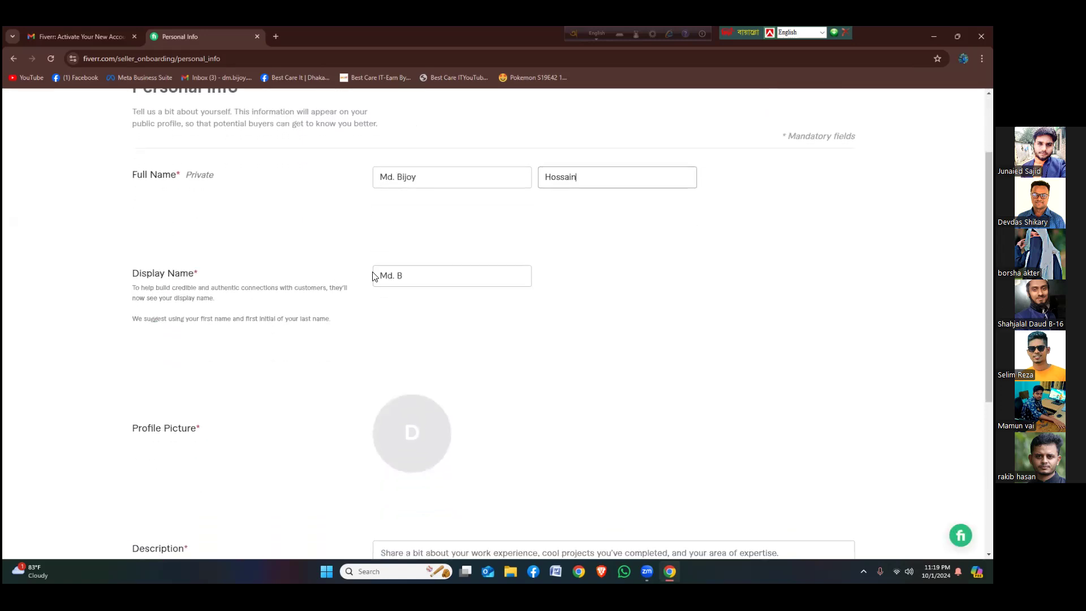
Try display name variants combining the first name with initials, with and without an underscore
left_click(414, 275)
left_click_drag(415, 275, 340, 281)
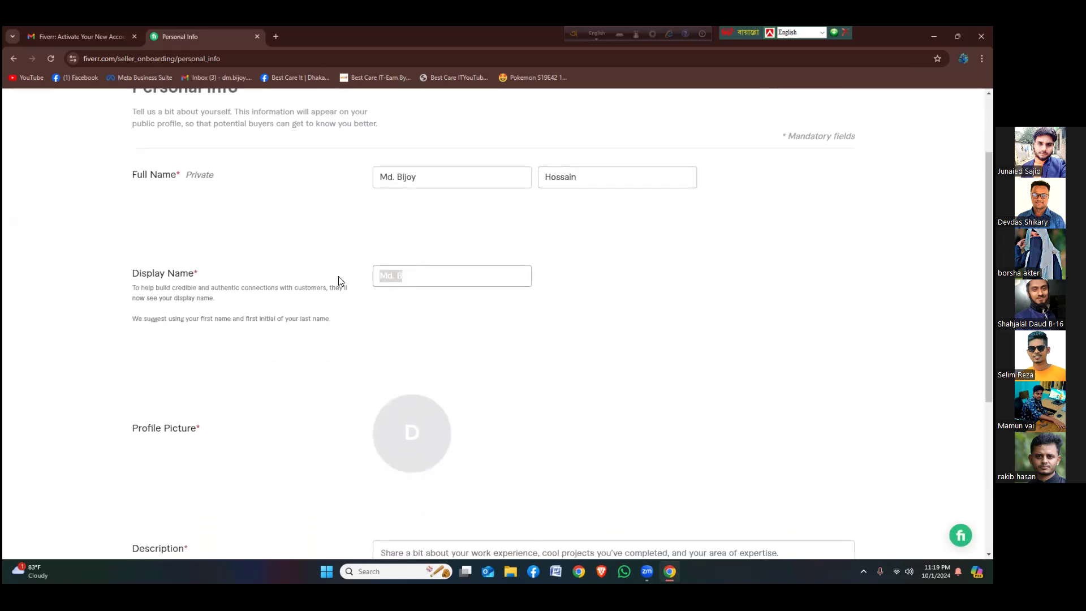
type("Bijoy")
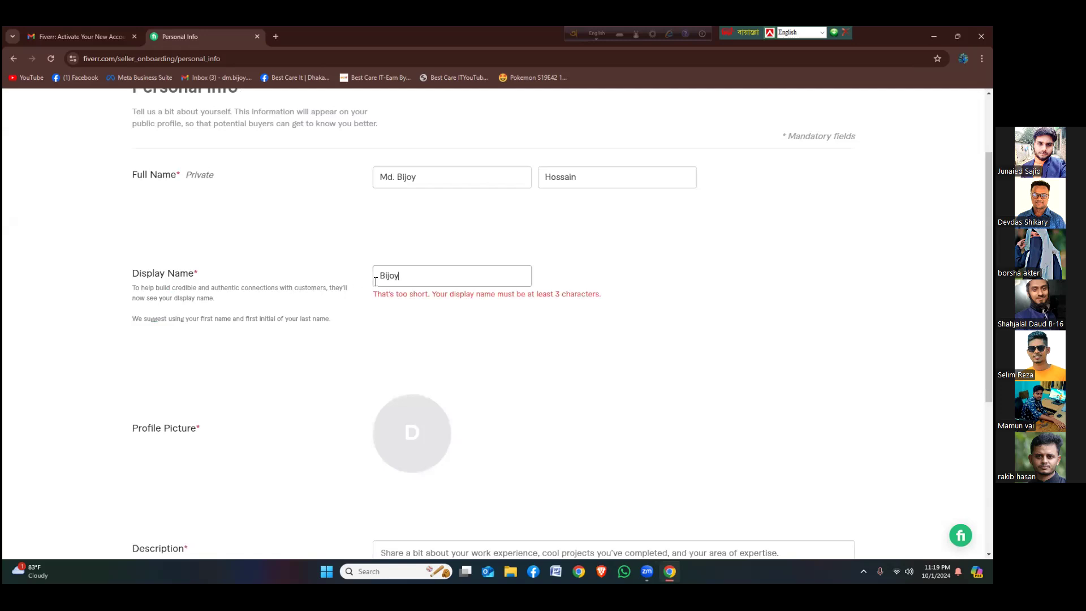
type("DM")
key("BackSpace")
key("BackSpace")
key("BackSpace")
type("Dm")
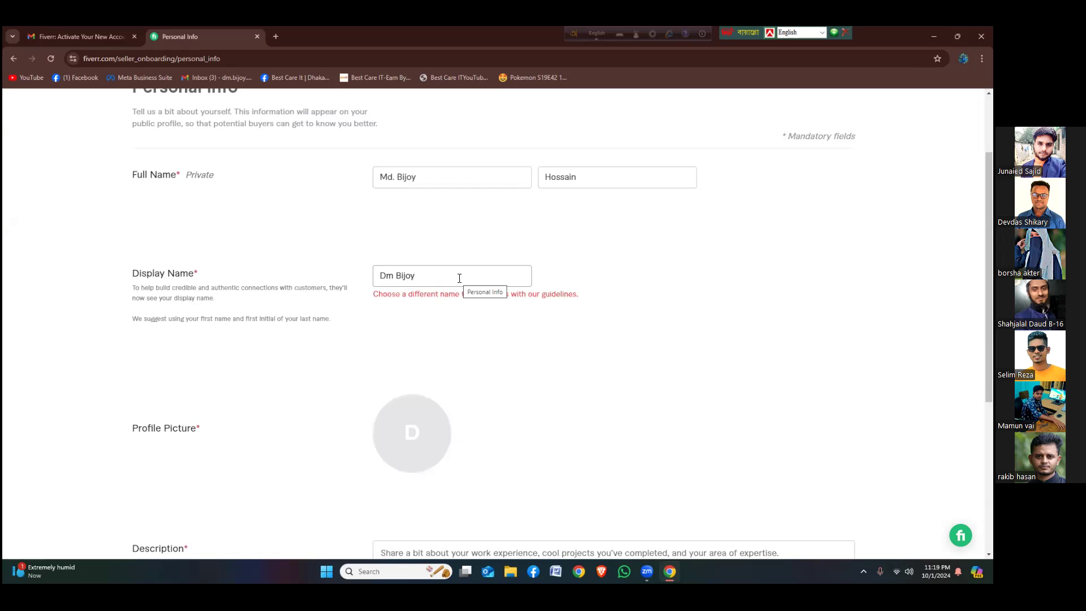
left_click(393, 275)
key("BackSpace")
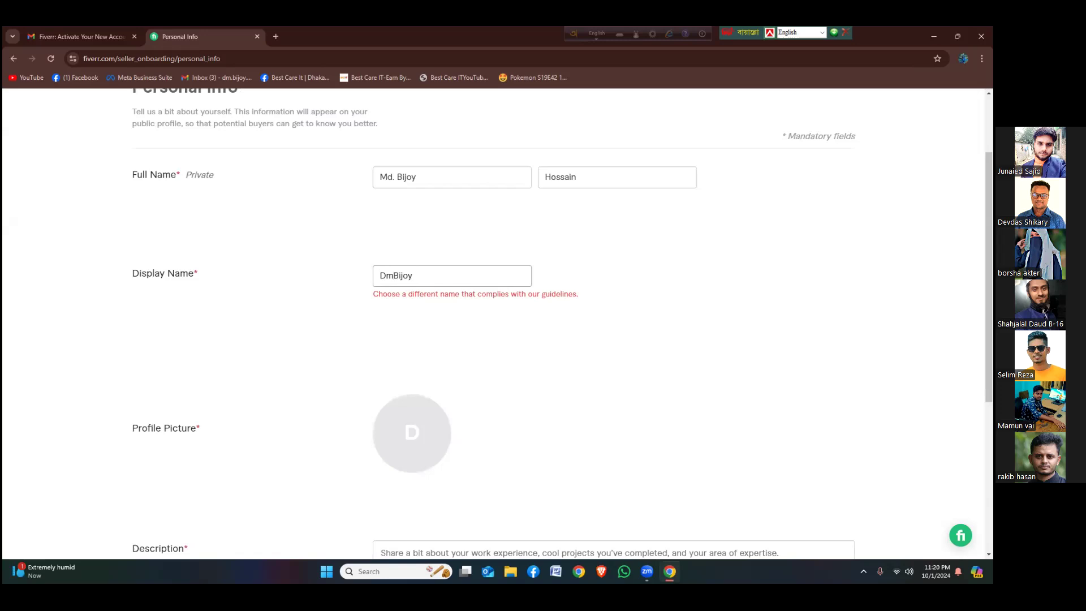
type("_")
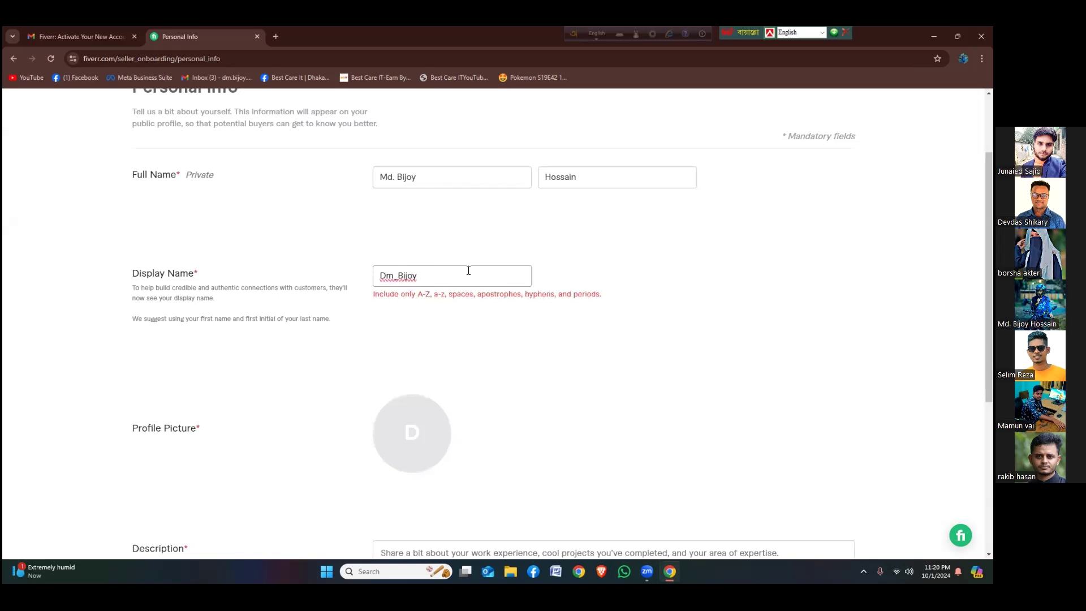
key("BackSpace")
Set the display name to just the seller's capitalised first name so it's accepted
left_click(561, 256)
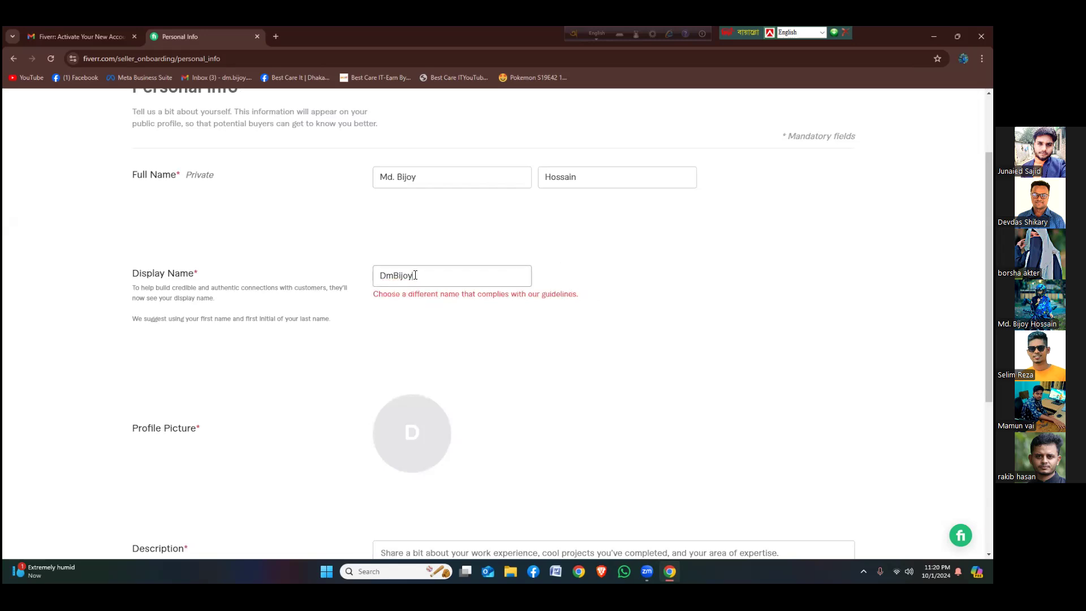
type("bi")
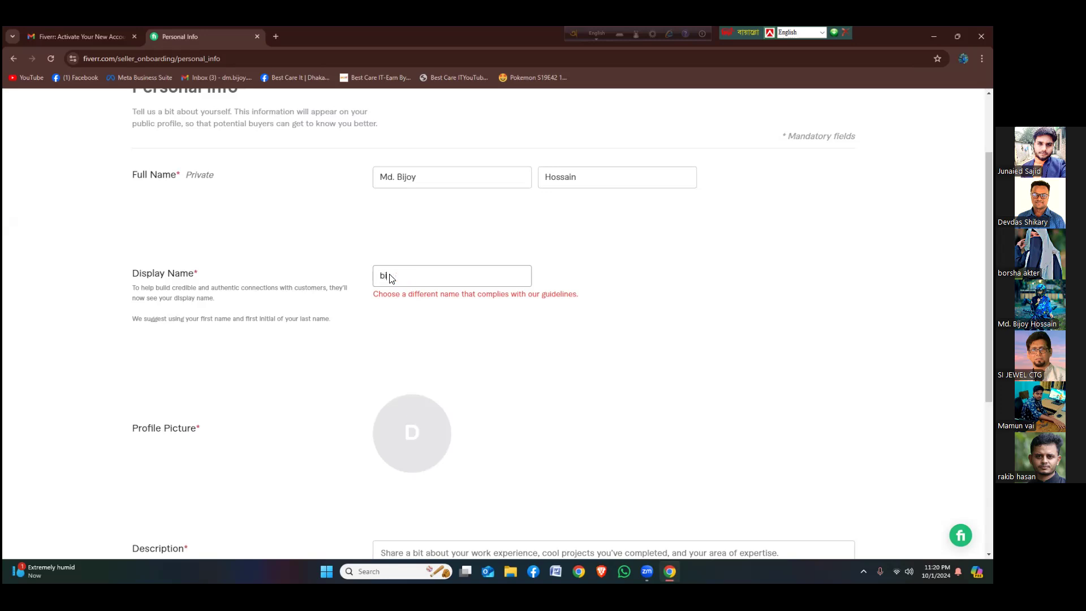
type("joy")
key("ctrl+a")
type("Bijoy")
left_click(556, 258)
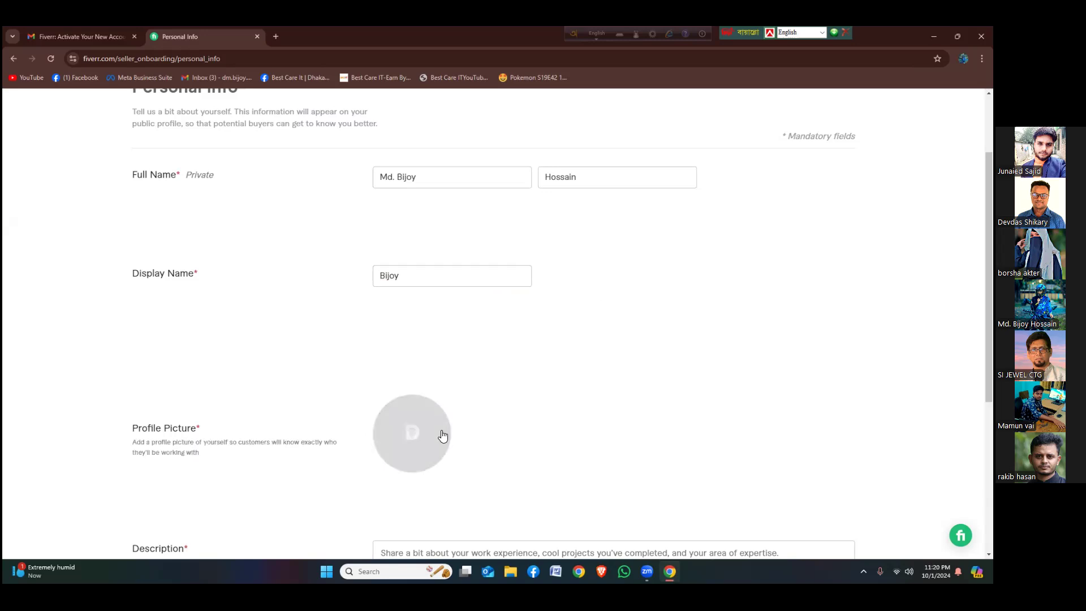
Upload the profile photo from Downloads as the profile picture, viewing files as Medium icons
left_click(415, 437)
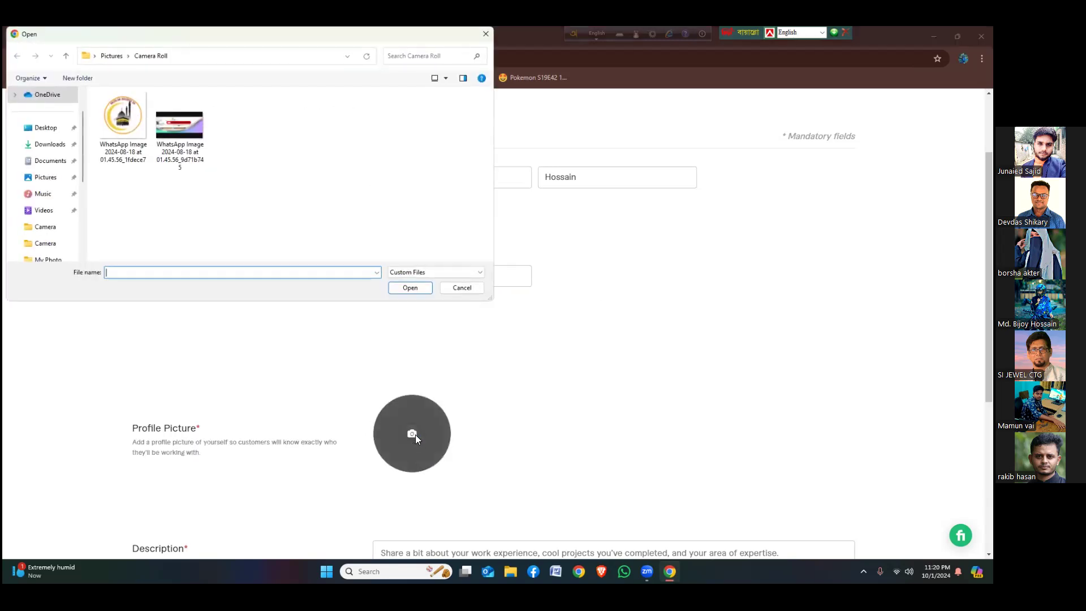
left_click(45, 149)
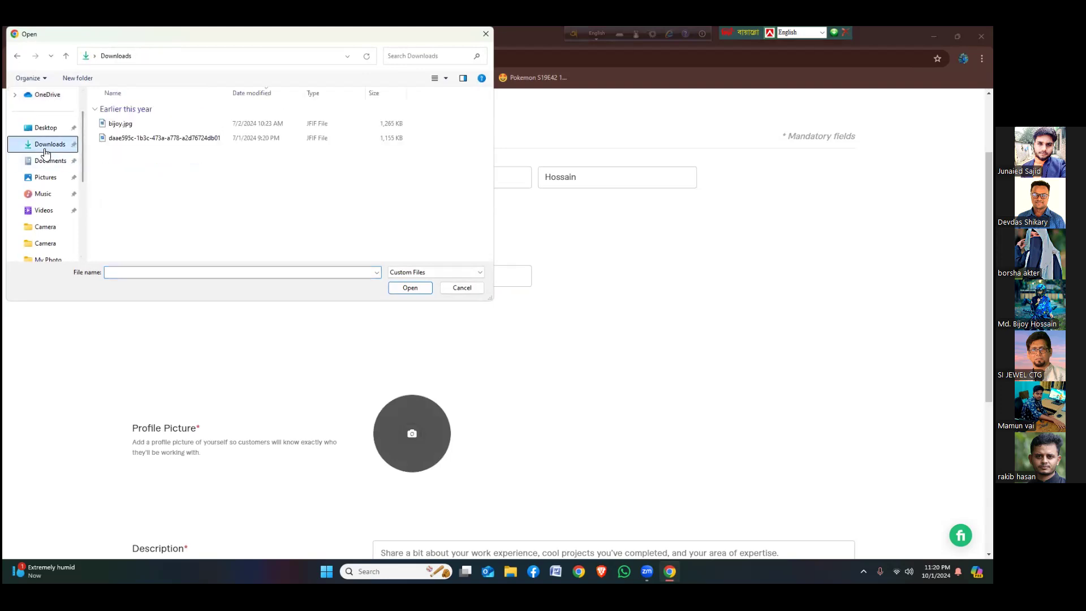
left_click(446, 79)
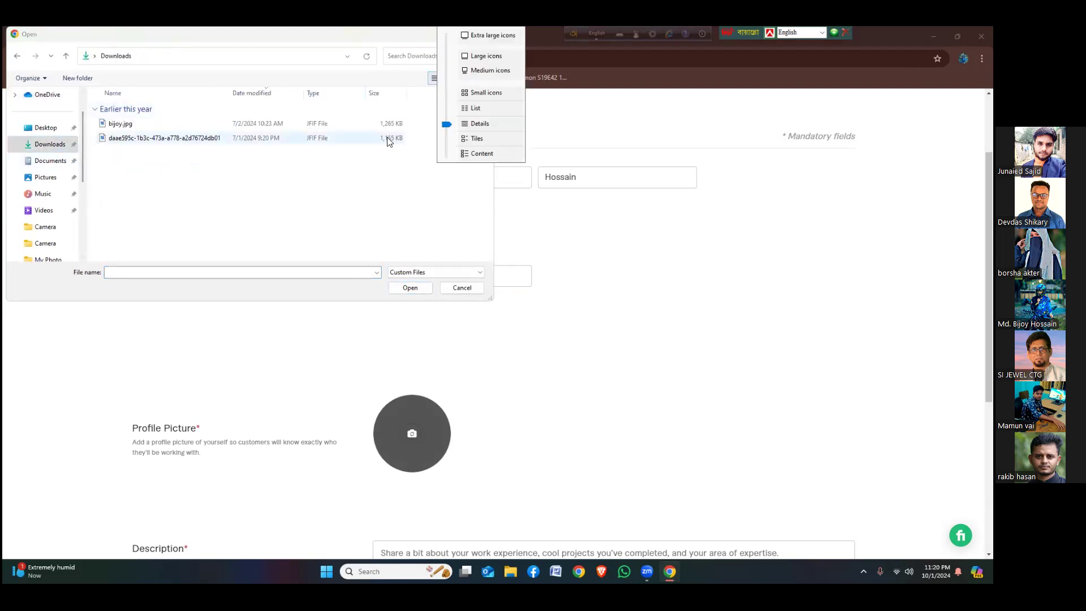
left_click(476, 68)
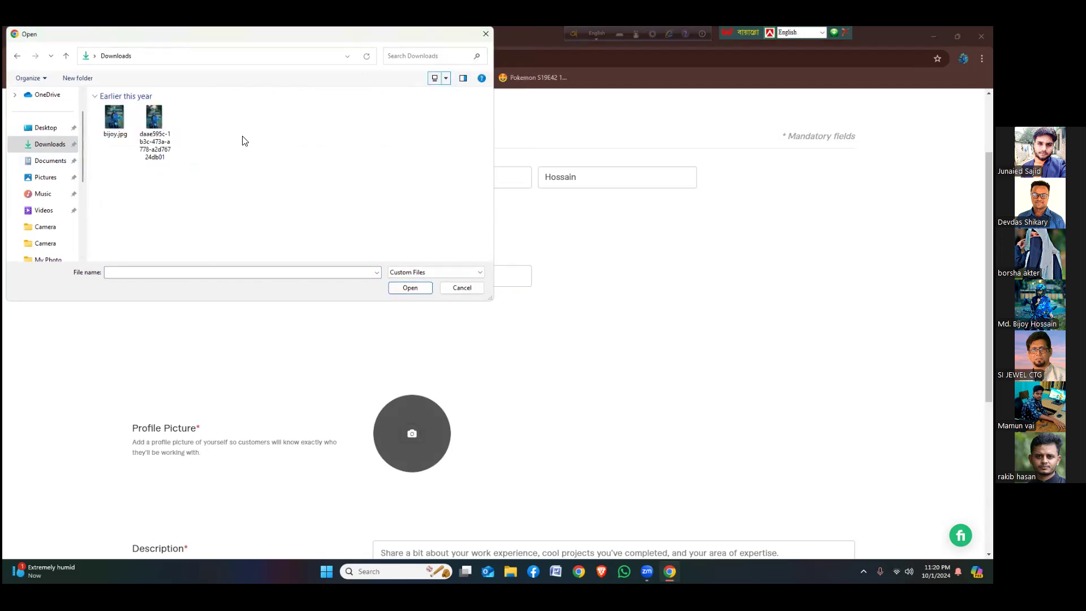
left_click(109, 113)
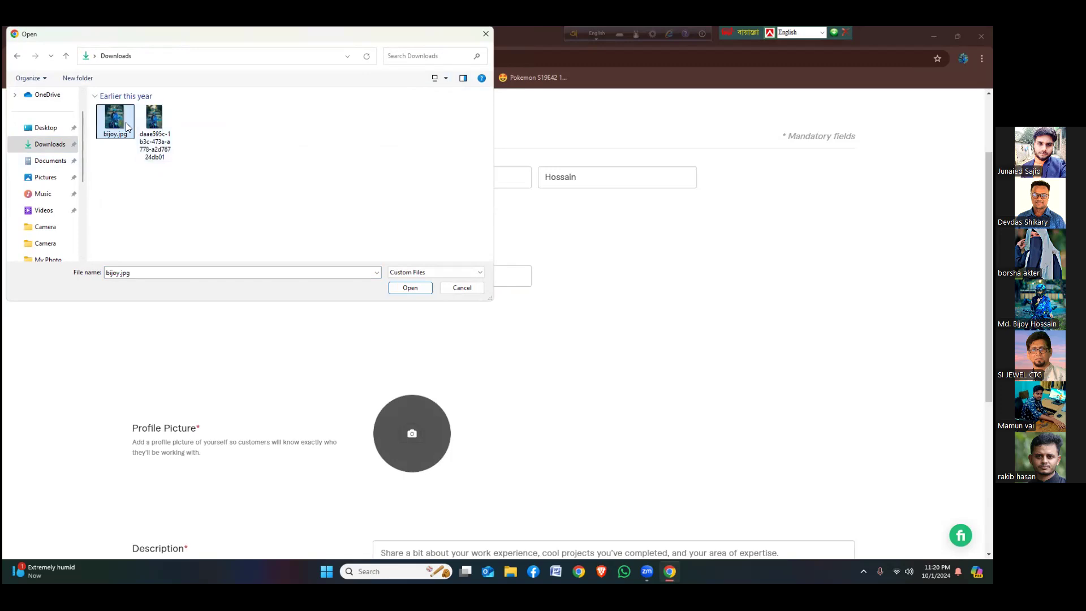
left_click(424, 288)
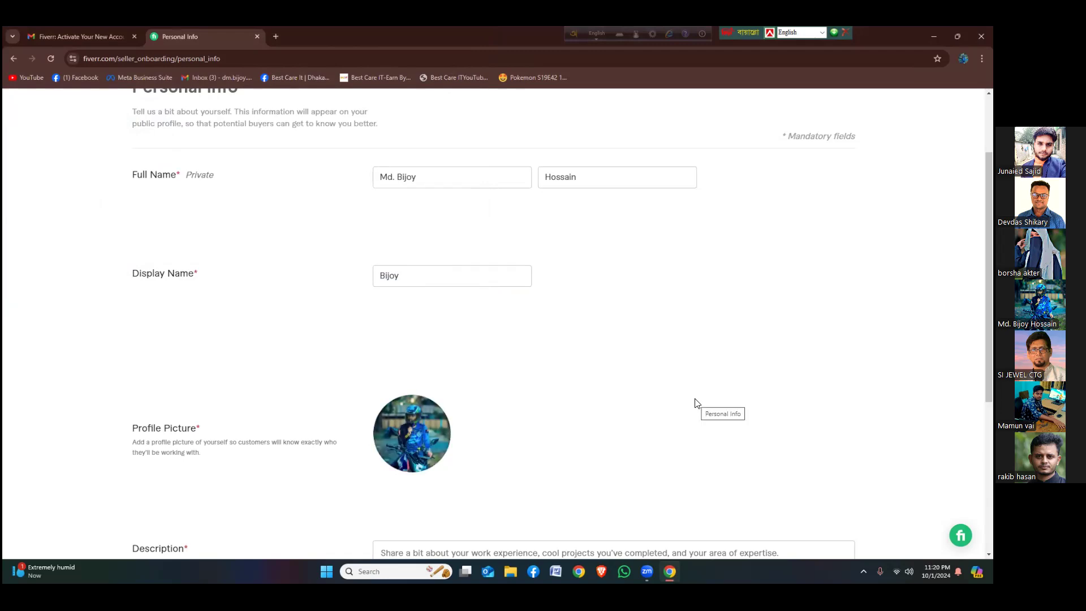
Begin the description as a certified Digital Marketer with 4 years' Facebook & Instagram Ads experience, fixing 'thre'
scroll(648, 360, "down", 2)
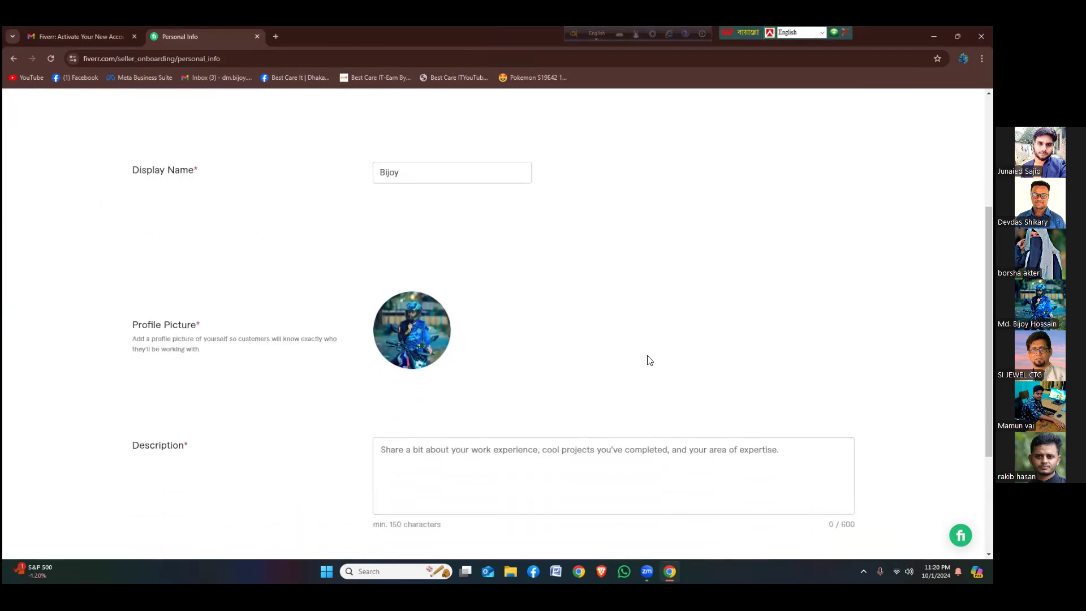
scroll(647, 359, "down", 1)
left_click(458, 399)
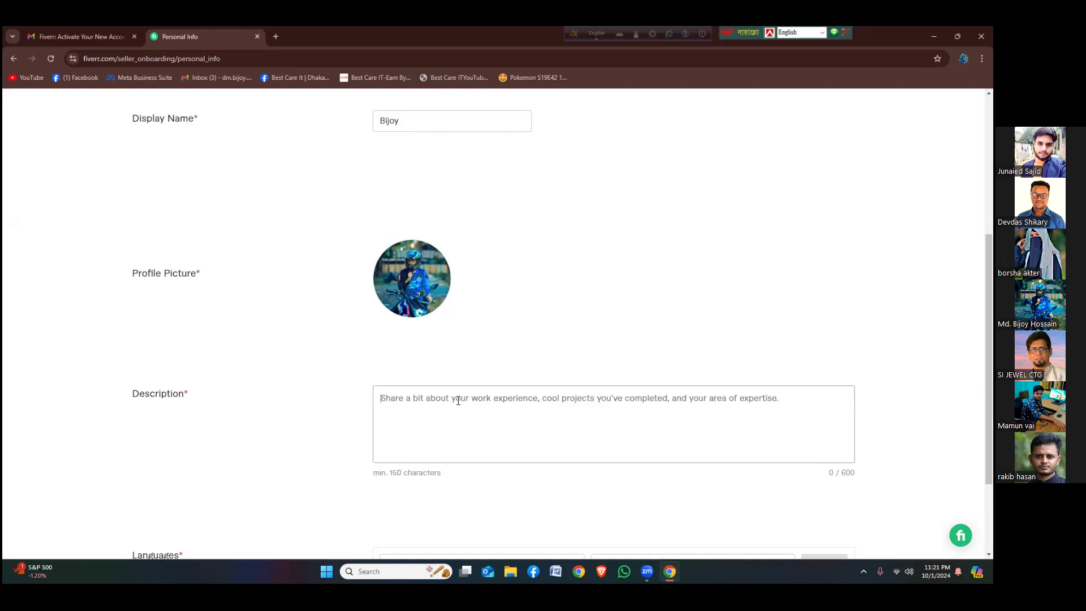
type("Hi thre,")
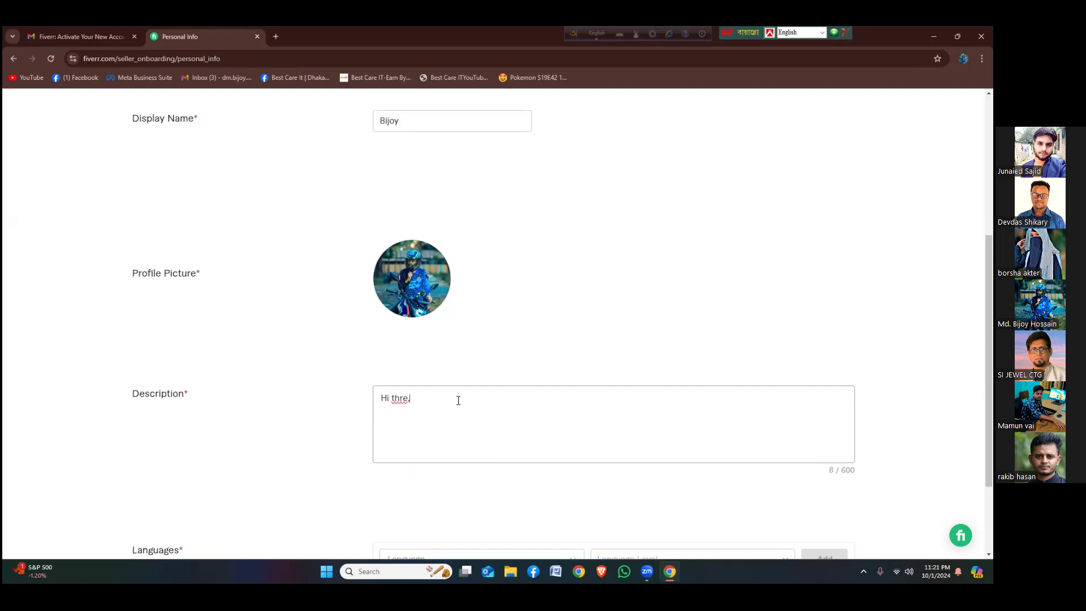
type(" This is Bijoy. A certified Digital Marke")
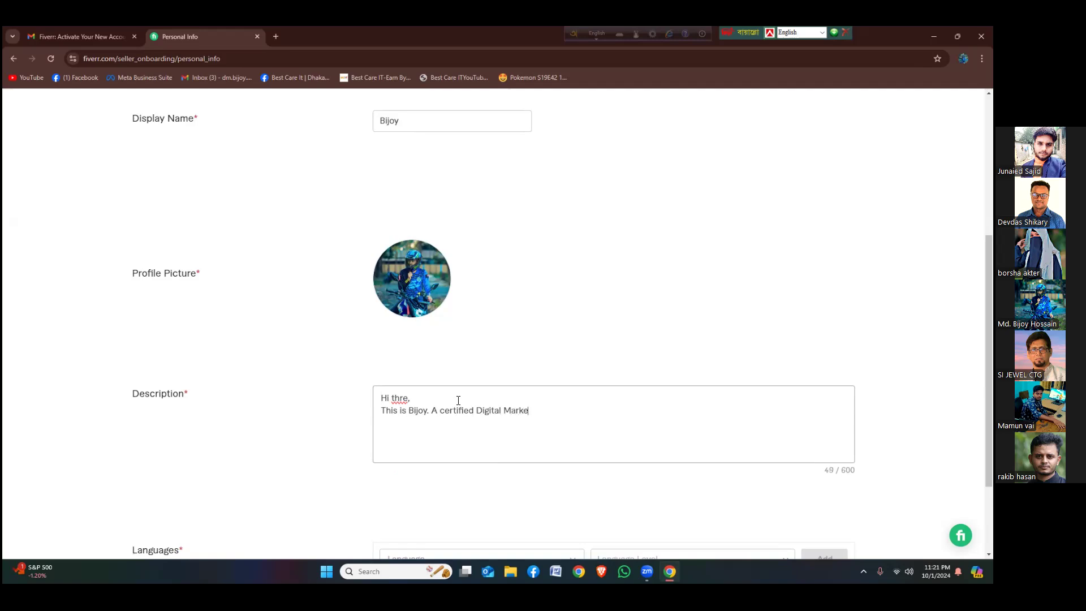
type("ter, I have 4 years experience on")
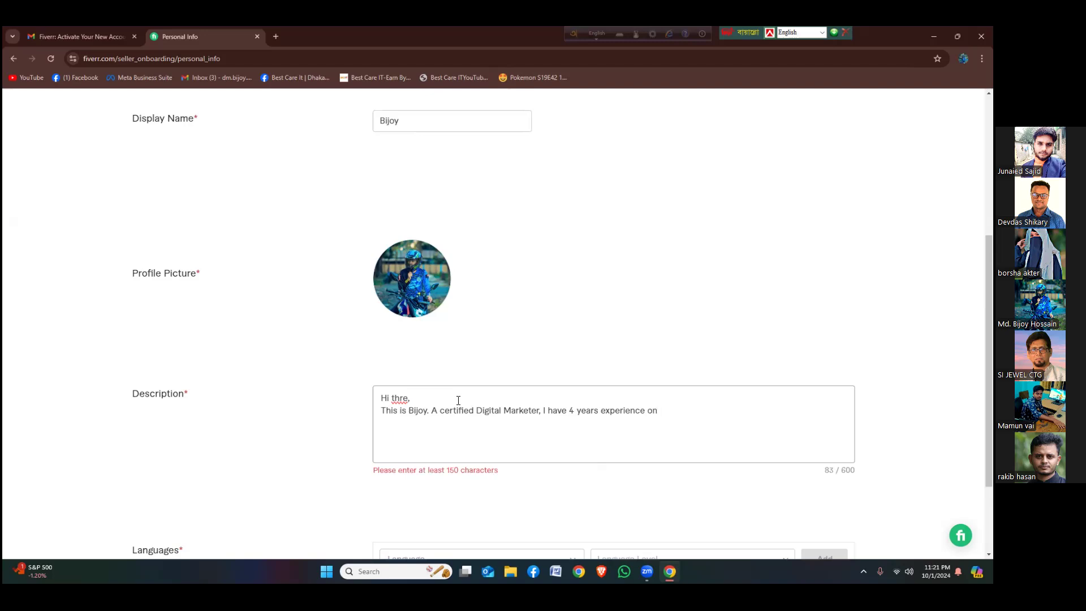
left_click(688, 410)
left_click(532, 402)
type("F")
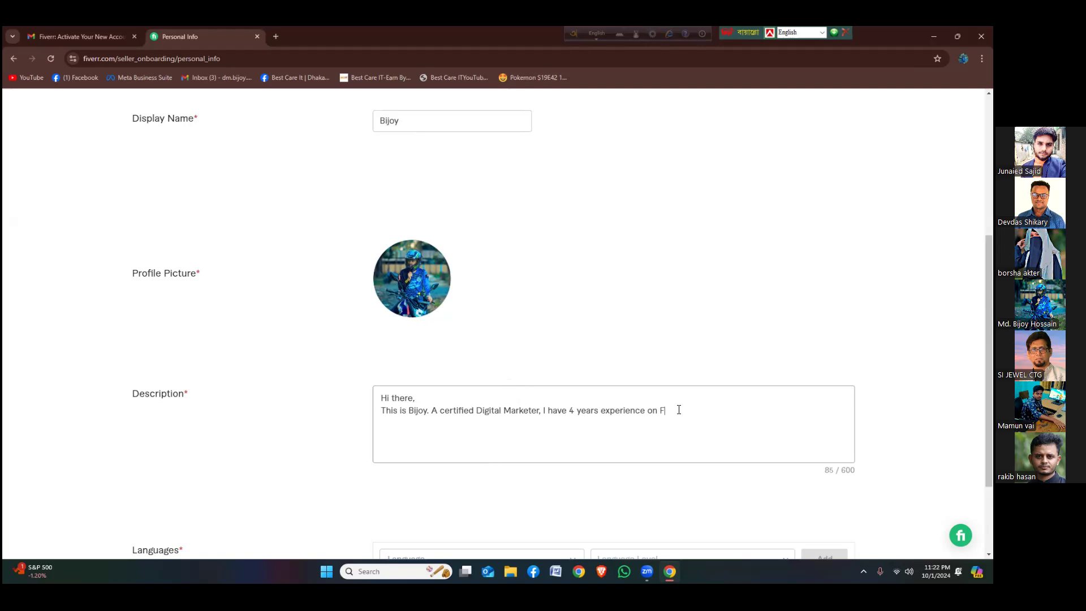
type("ac")
type("ebook & ")
type("Instagram A")
type("ds")
type(",")
On a new line, add the completed Digital Marketing Course from Best Care IT and practical work
key("Return")
type("I ha")
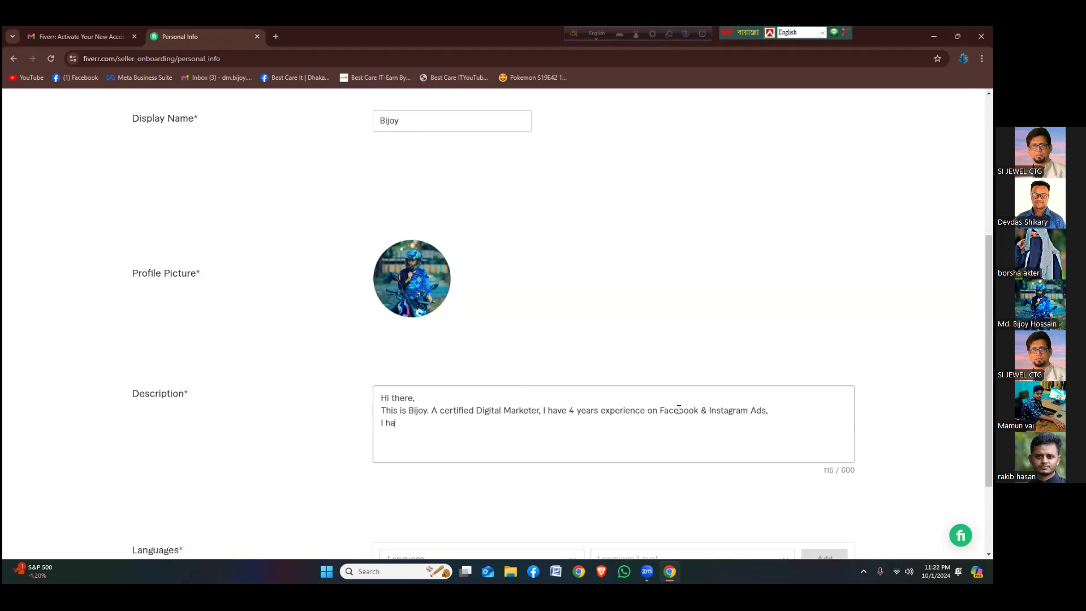
type("ve comp")
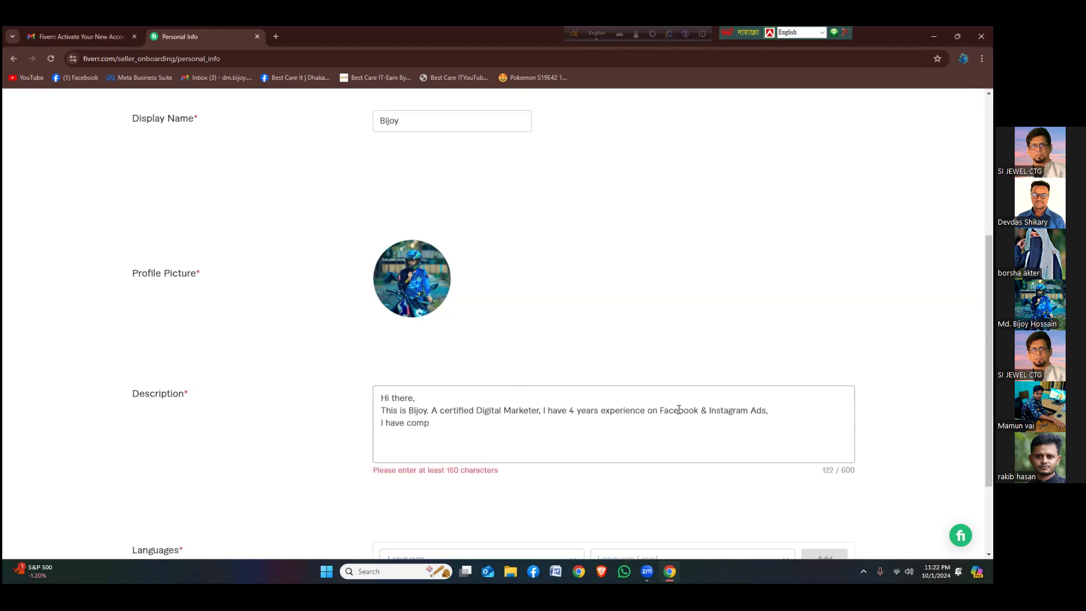
type("leted my Dig")
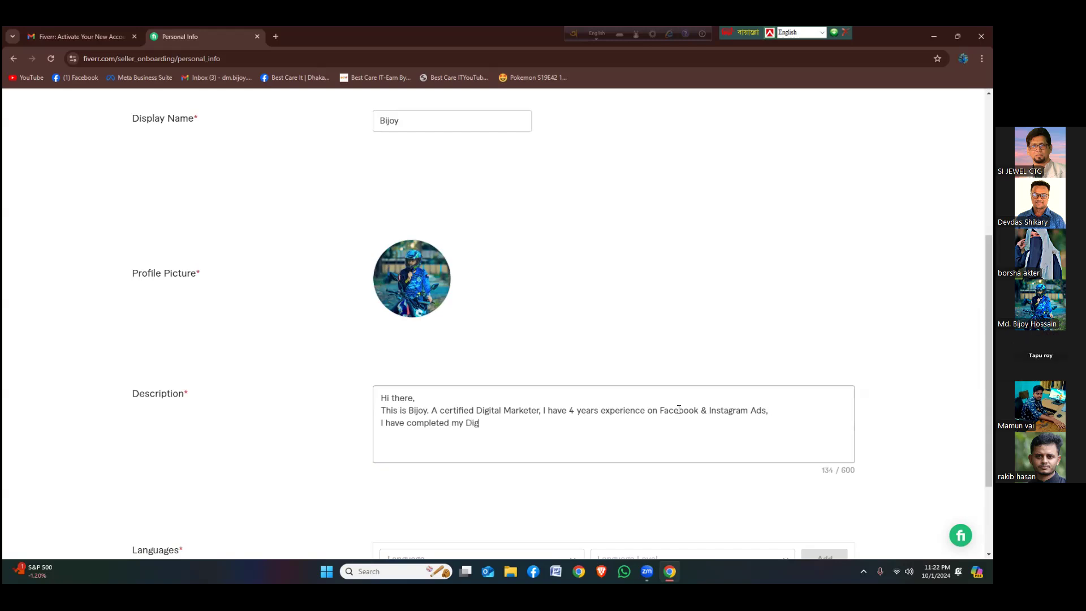
type("ital Marketing")
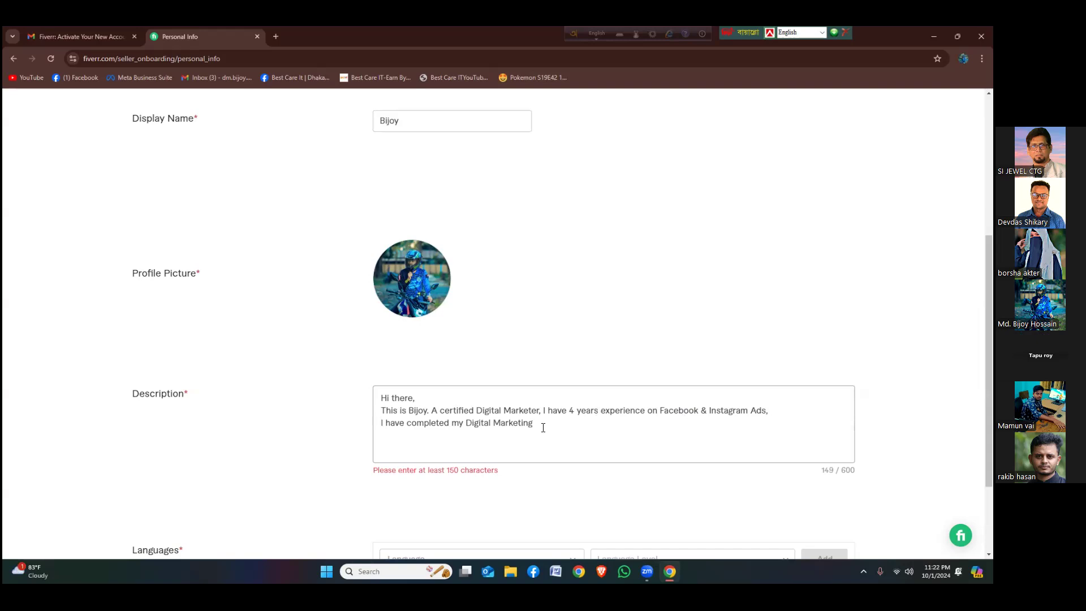
type("Course ")
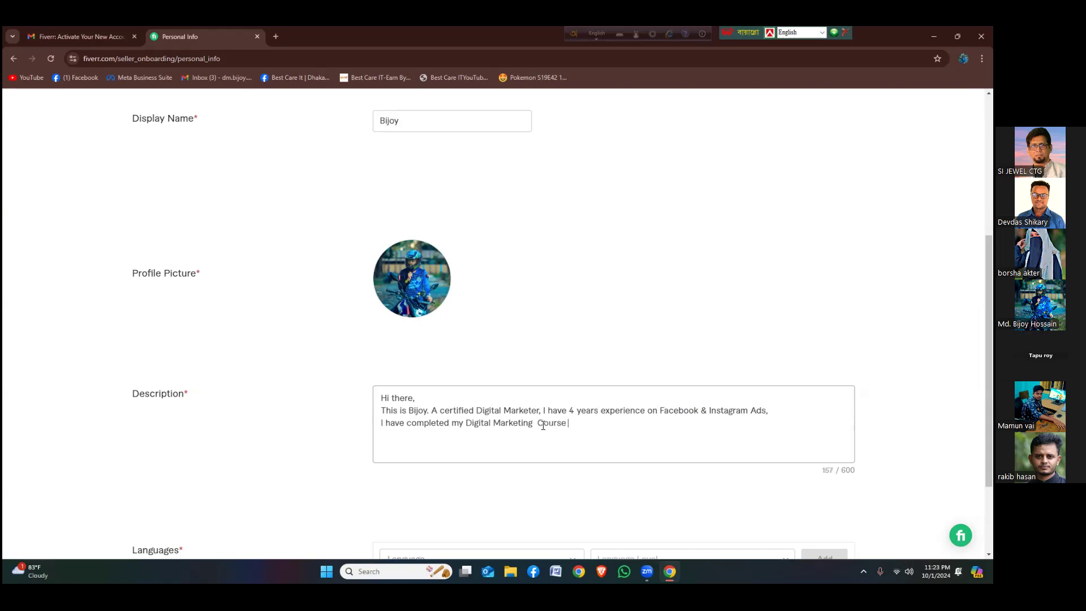
type("from Best Care IT and attend many ")
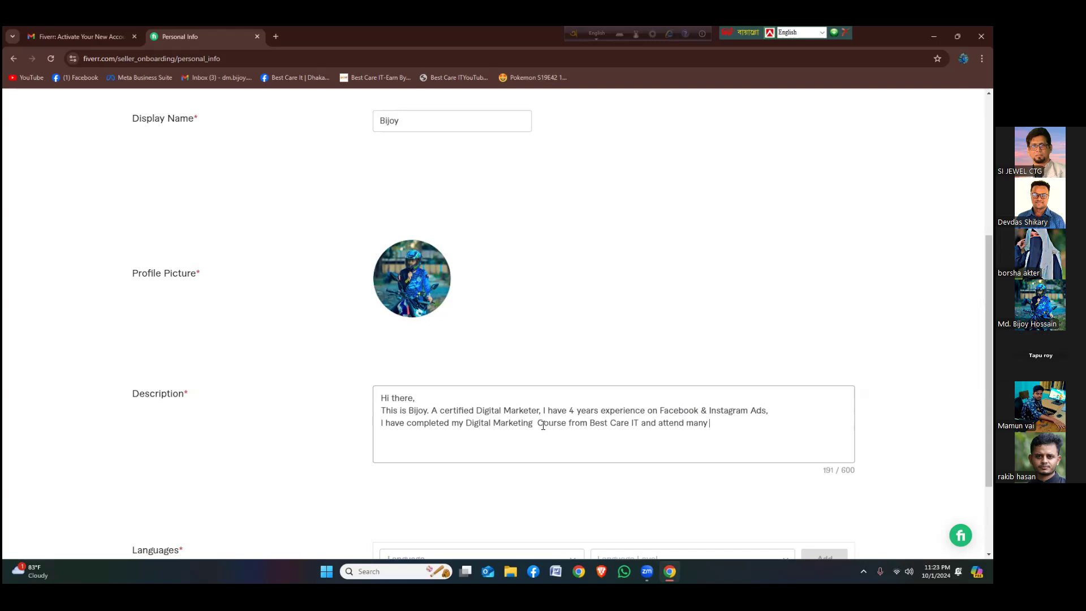
type("practical")
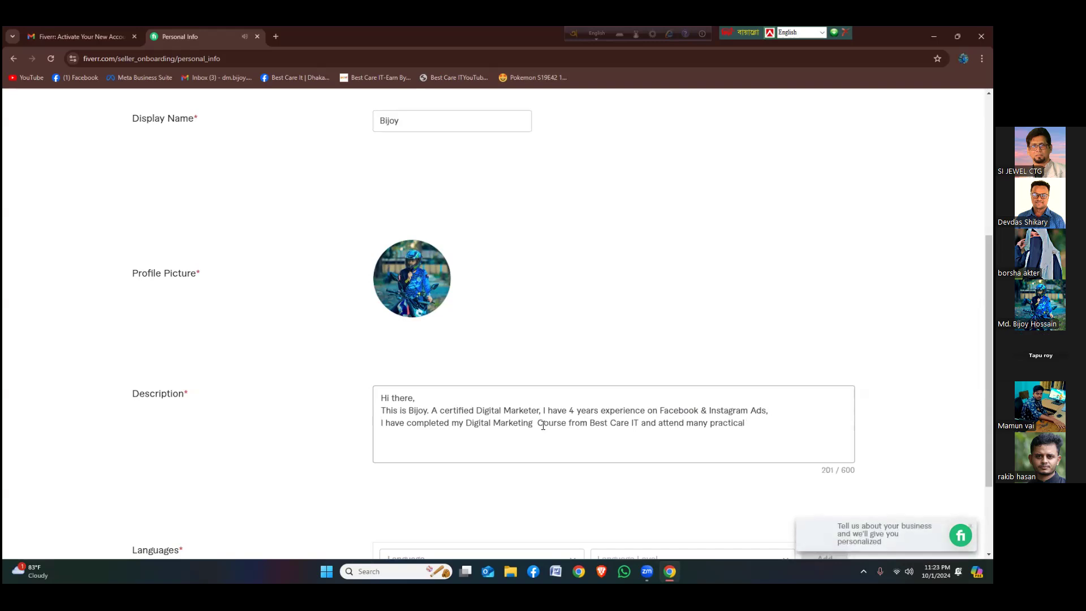
type(" works,")
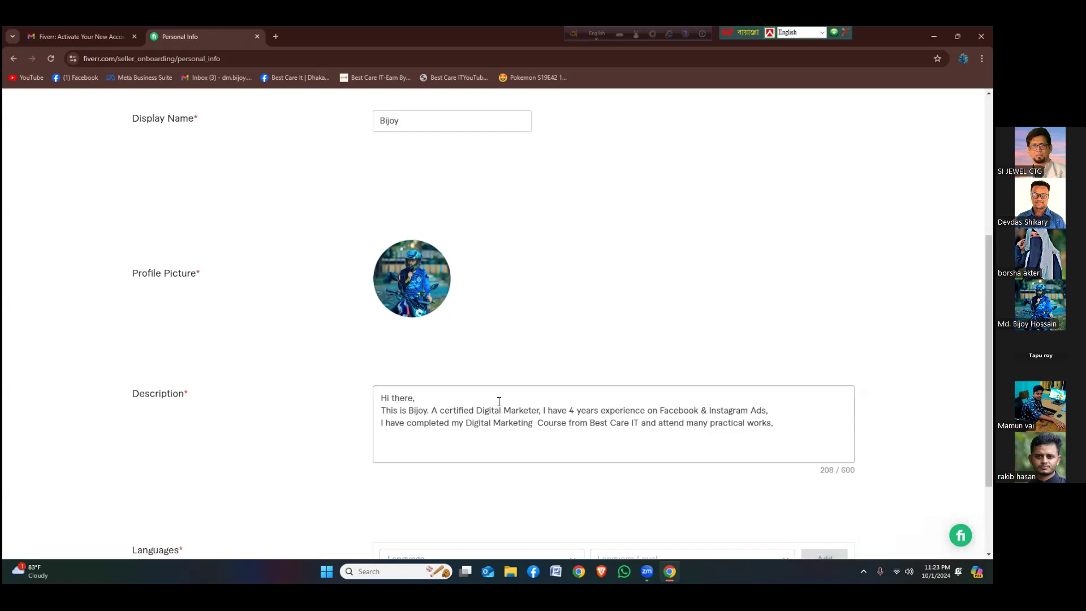
scroll(499, 403, "down", 2)
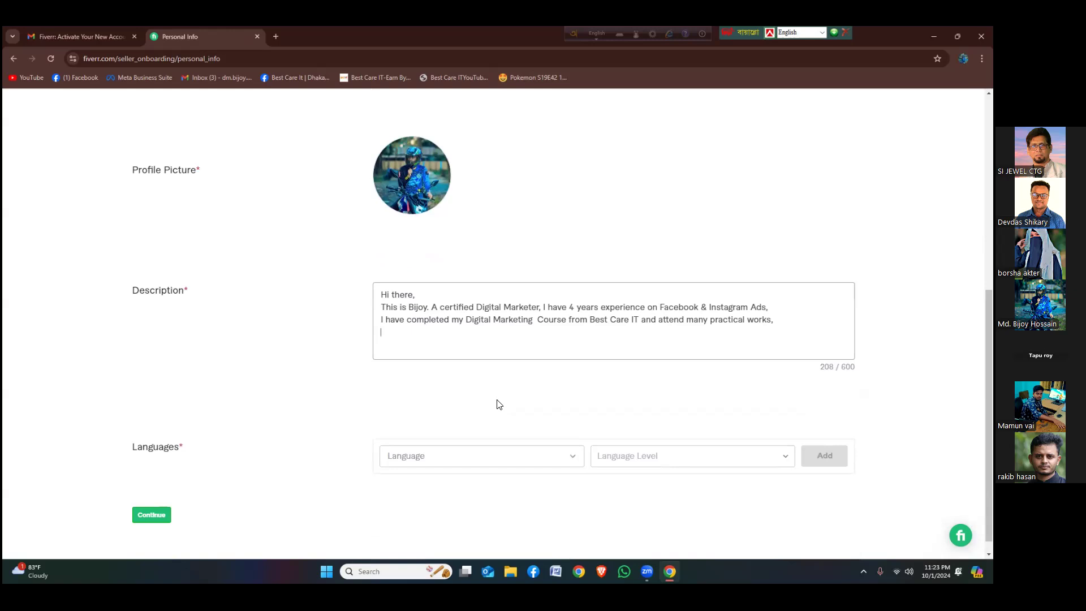
Add English at Fluent level to the languages
left_click(469, 459)
type("eng")
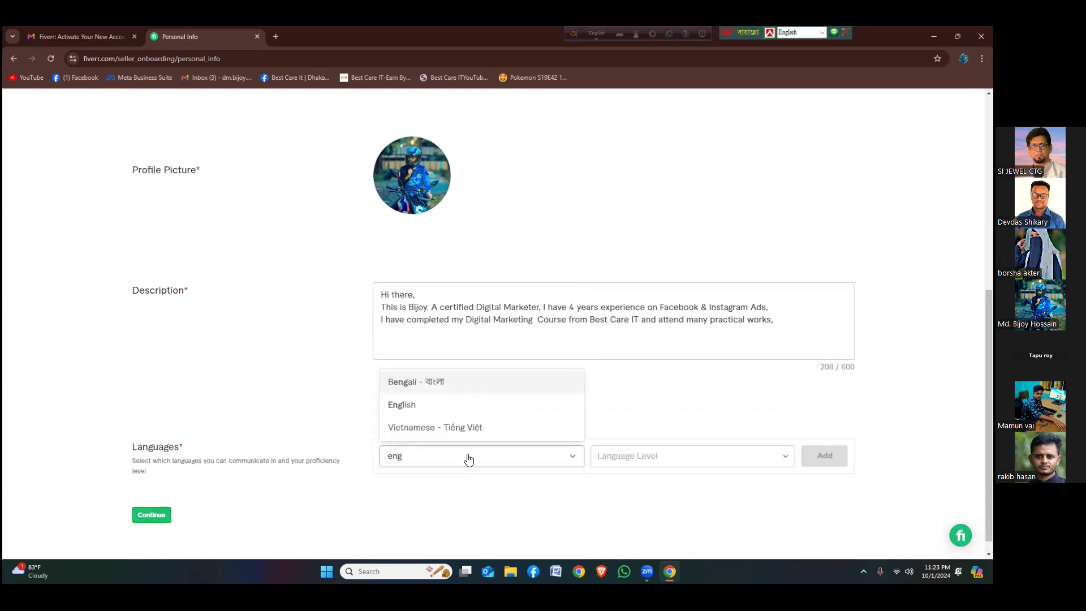
left_click(408, 405)
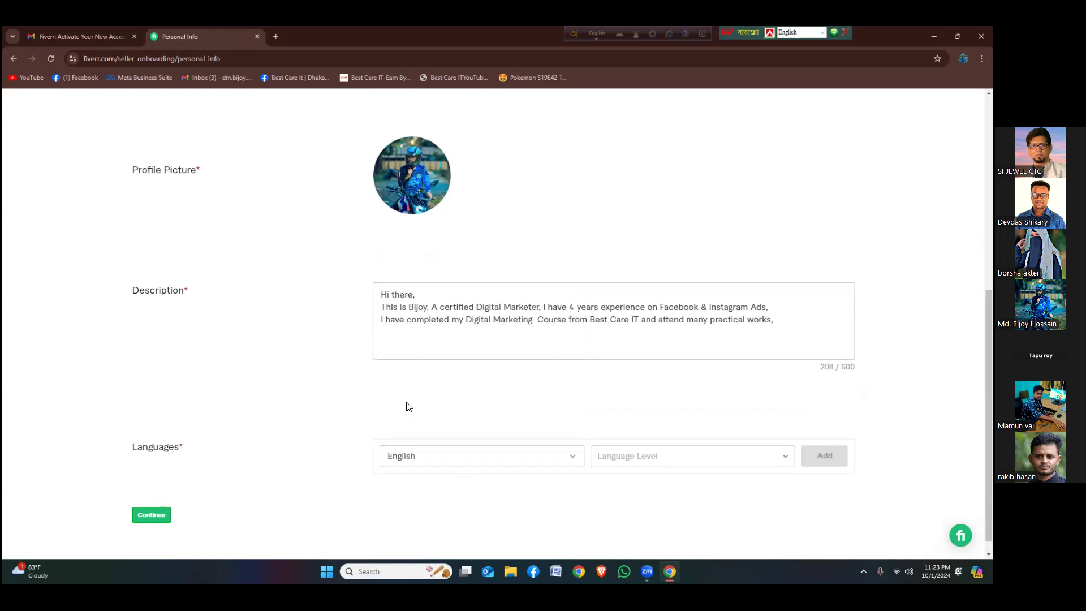
left_click(667, 461)
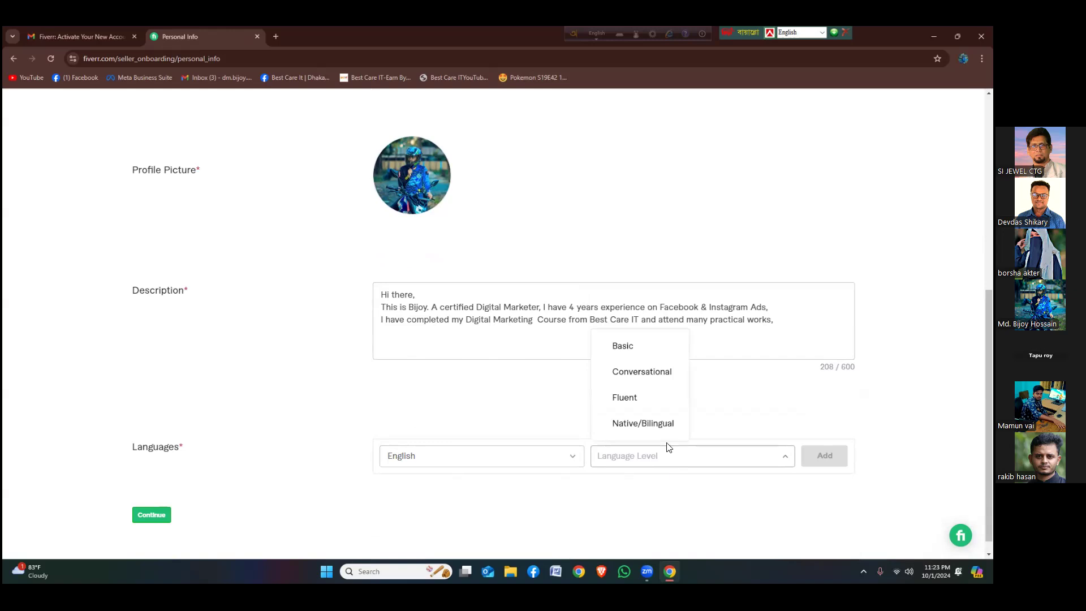
left_click(628, 396)
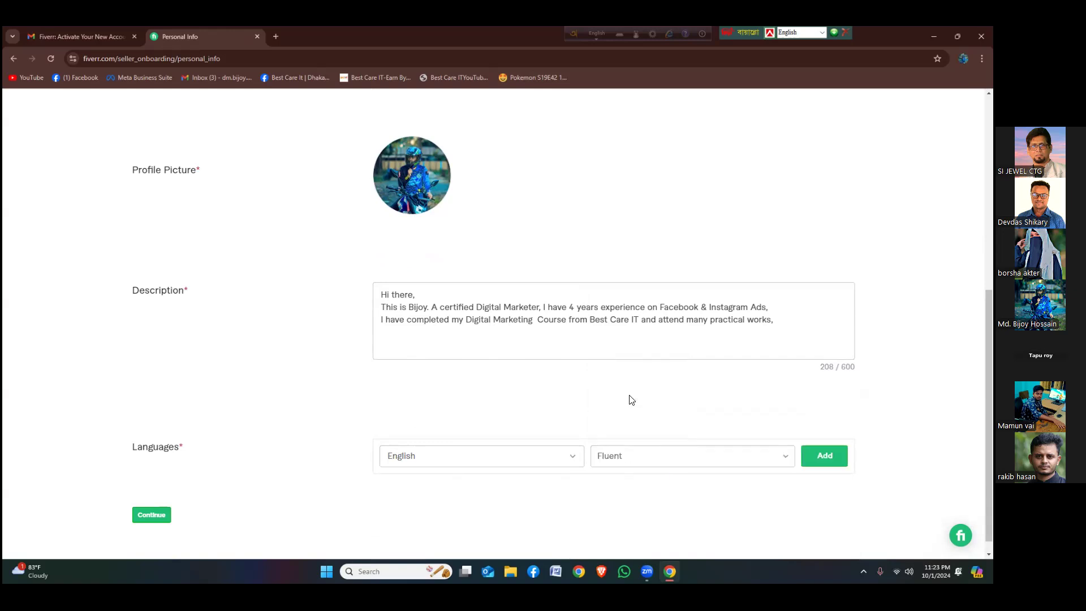
left_click(841, 457)
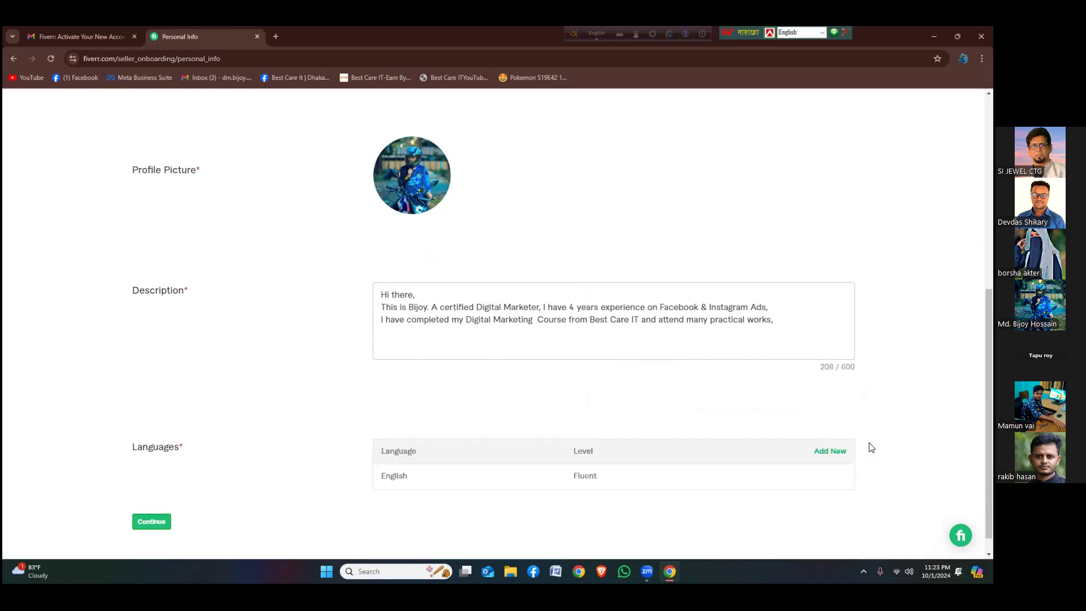
Add Bengali at Native/Bilingual level as a second language
left_click(830, 451)
left_click(433, 461)
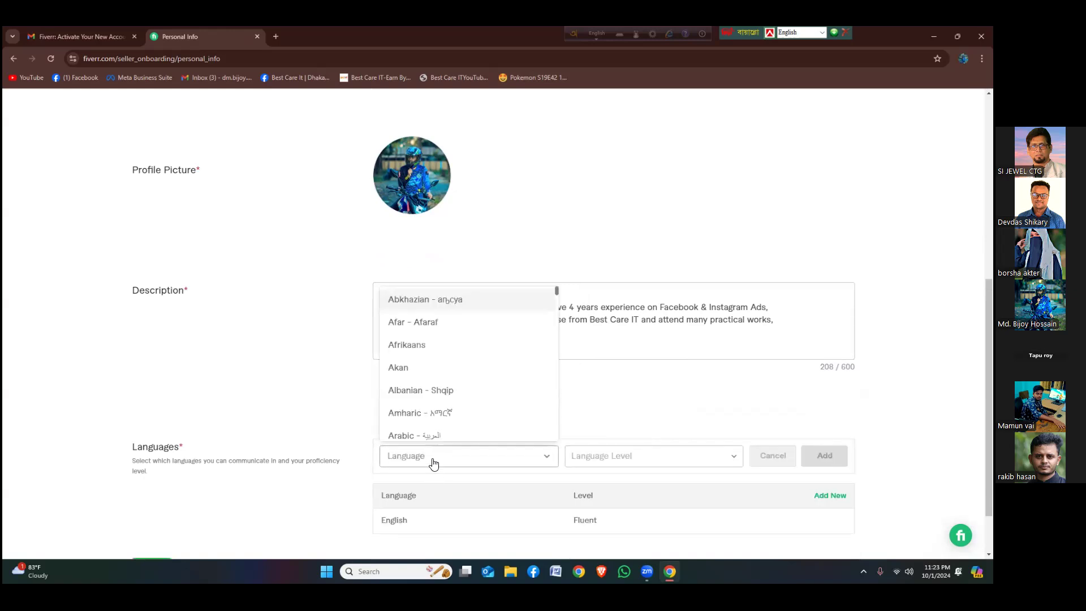
type("Beng")
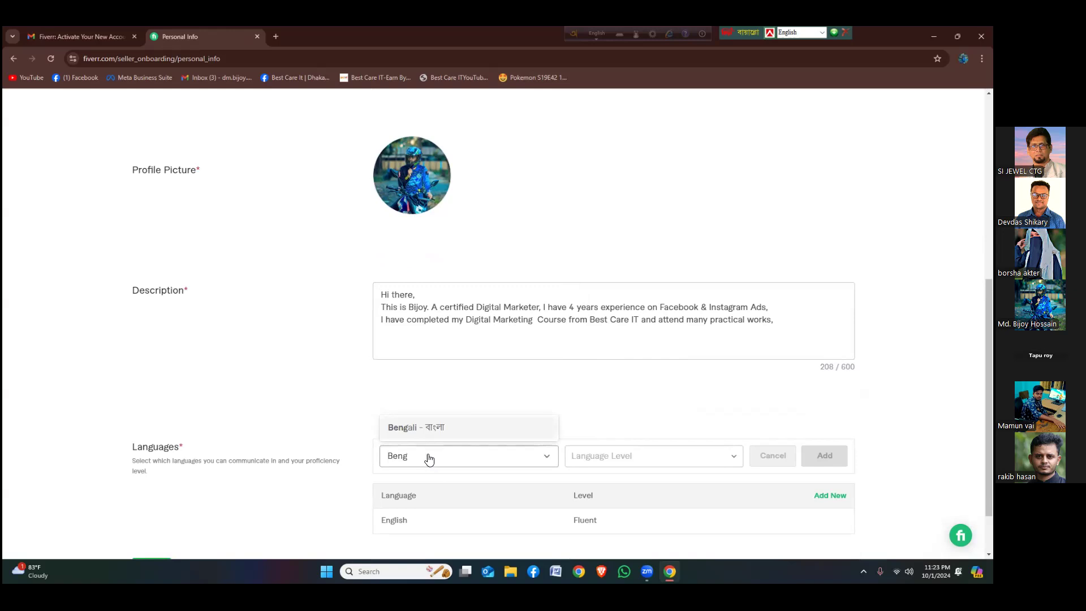
left_click(465, 426)
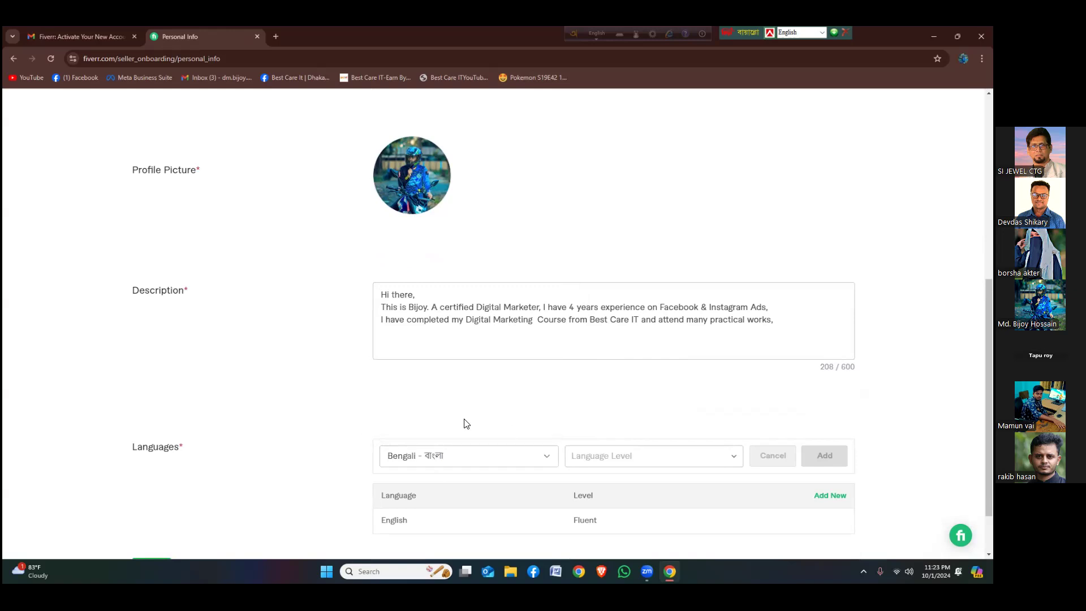
left_click(667, 459)
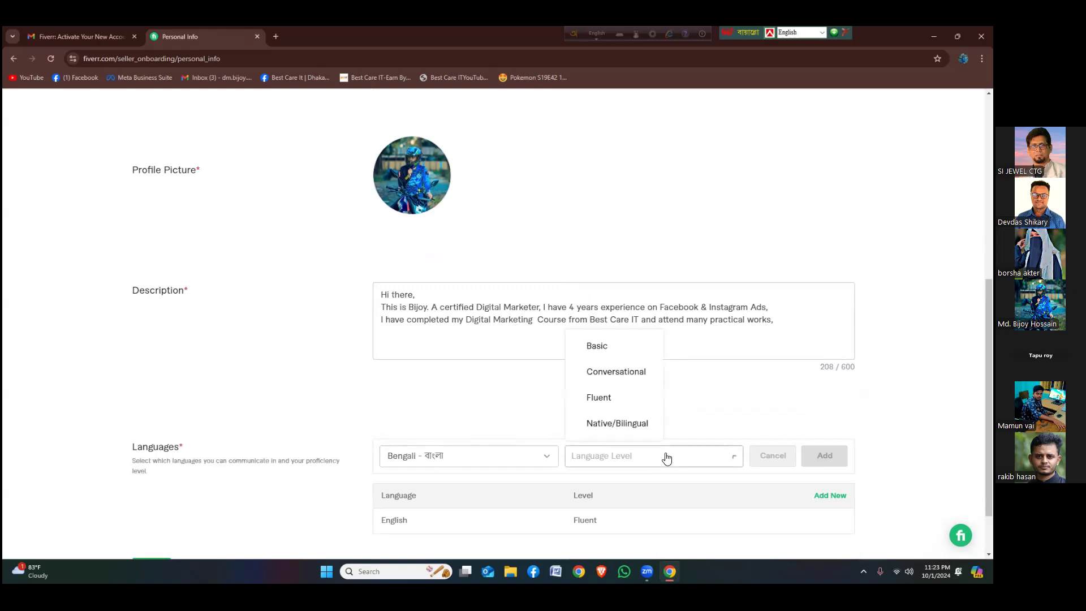
left_click(618, 423)
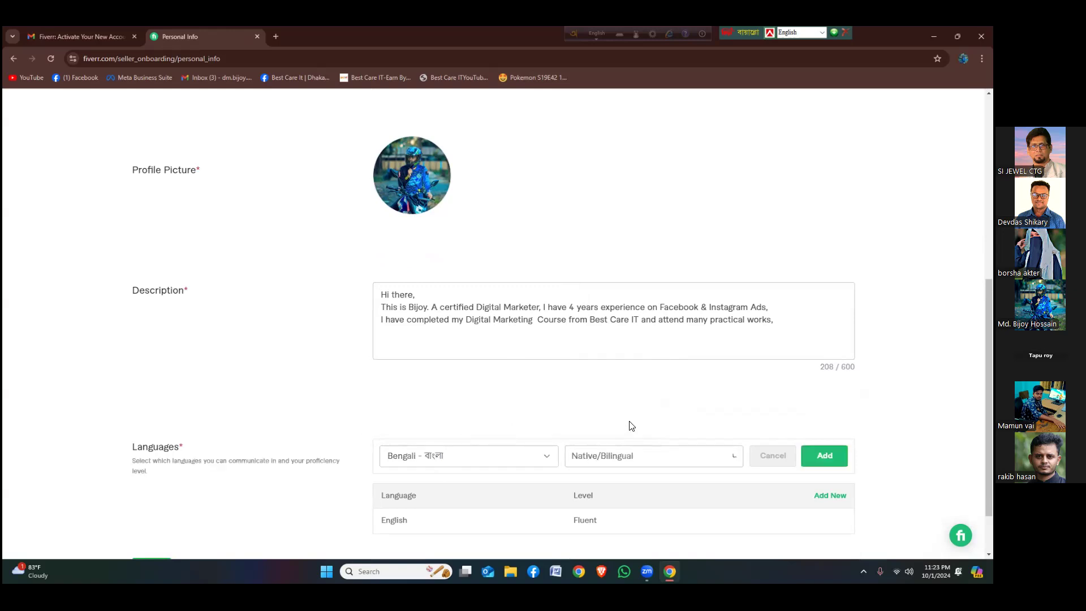
left_click(822, 454)
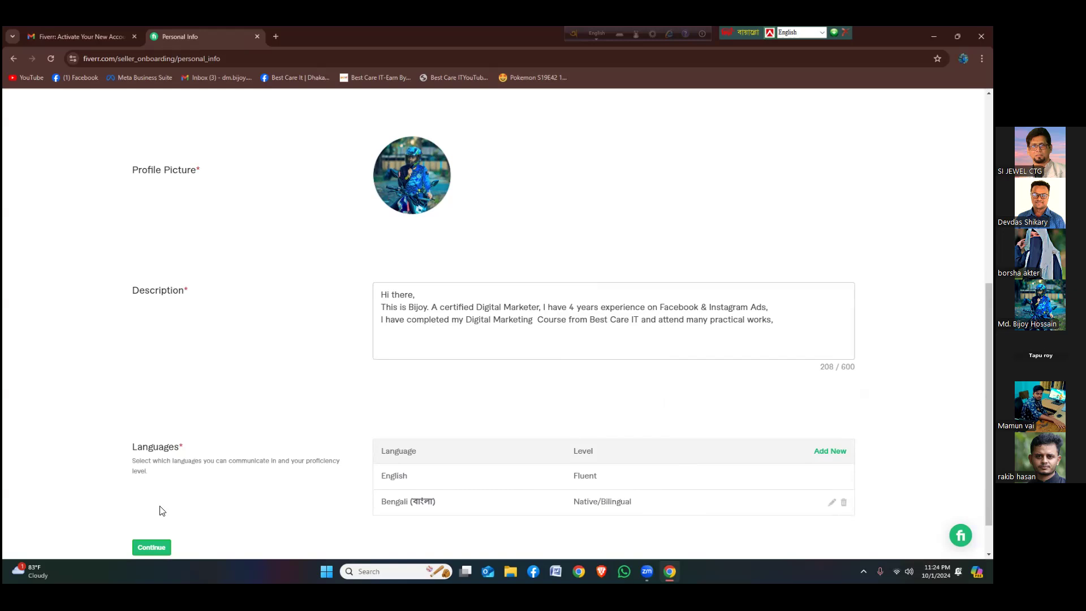
Continue from Personal Info to the Professional Info step
left_click(152, 547)
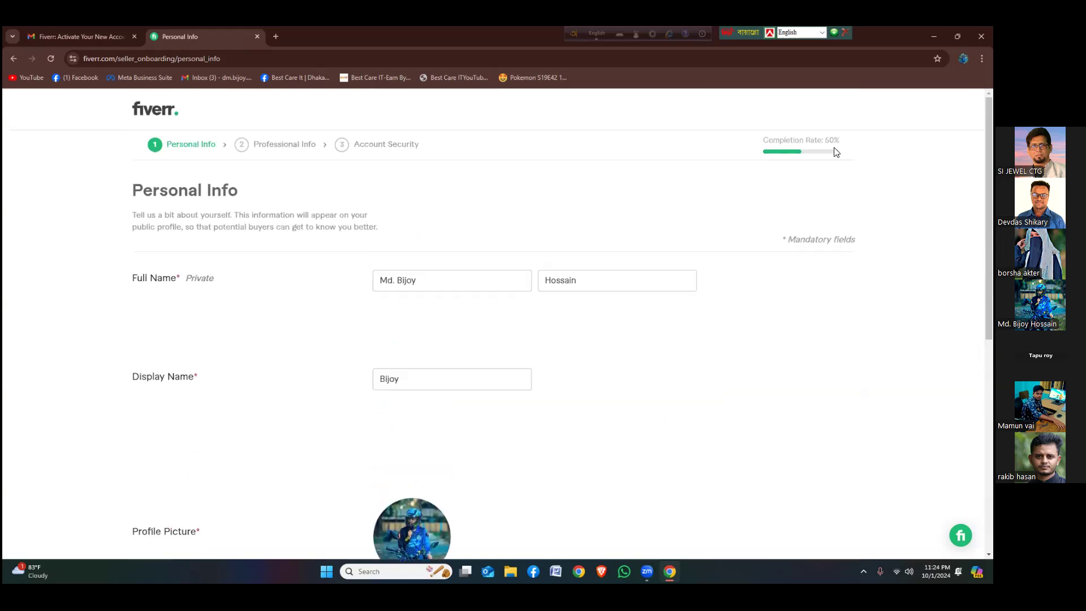
scroll(235, 490, "down", 7)
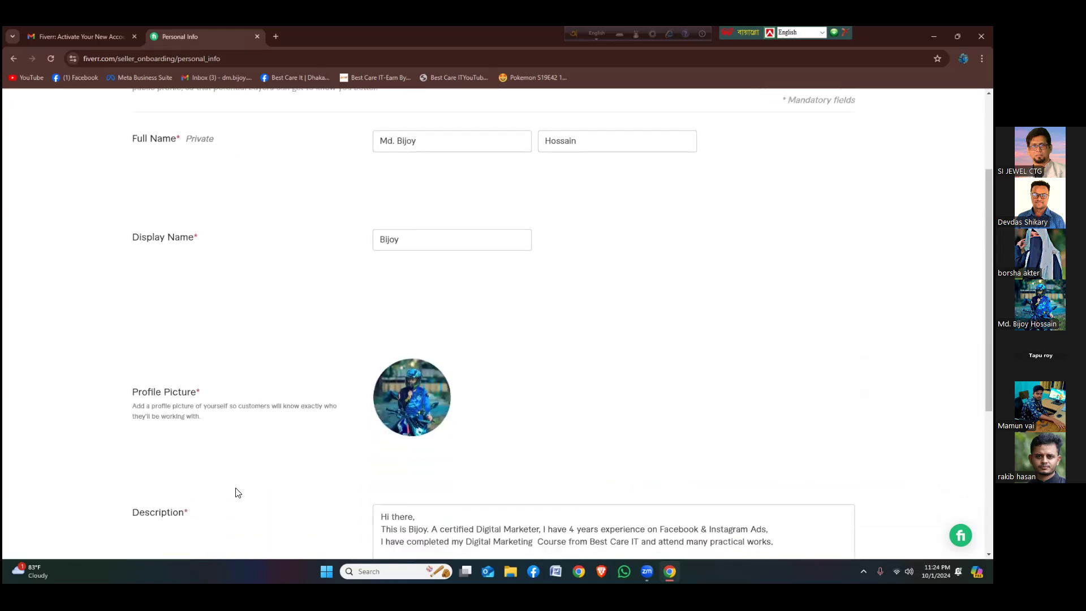
left_click(151, 500)
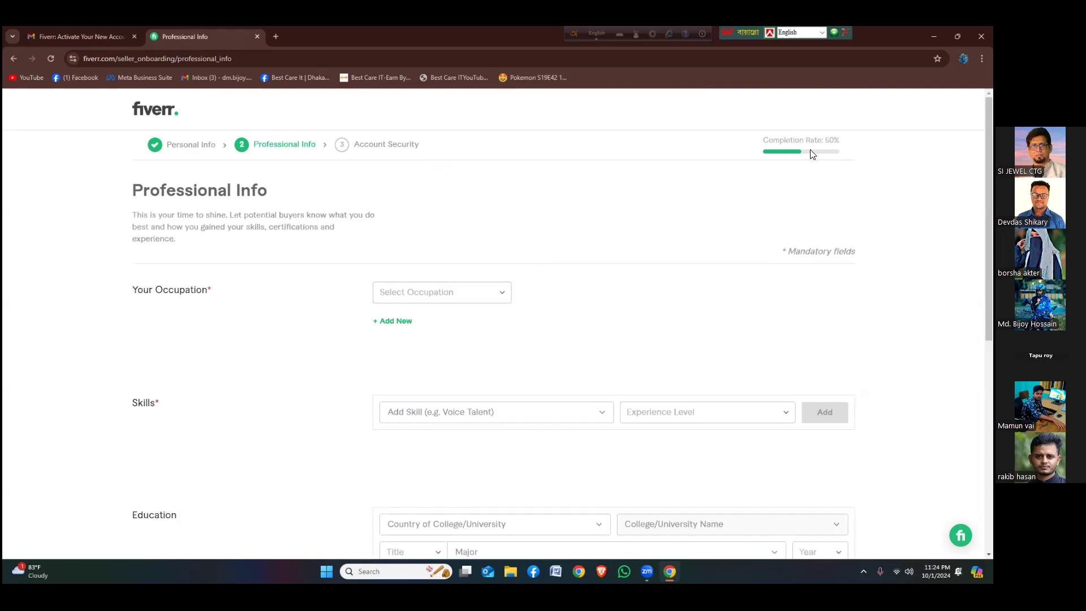
Set the occupation to Digital Marketing from 2020 to 2024
left_click(422, 292)
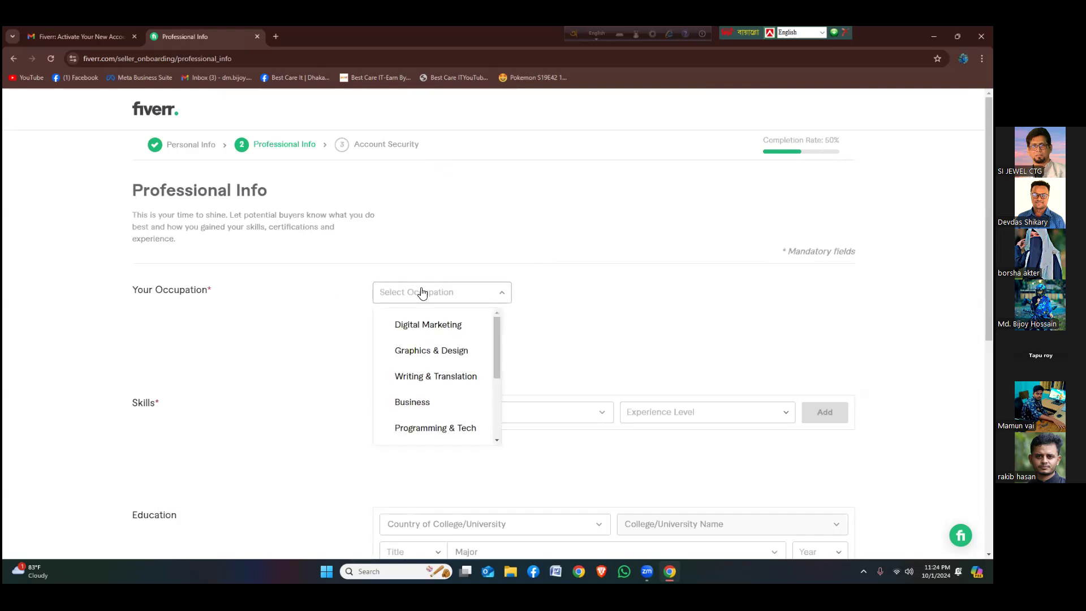
left_click(434, 329)
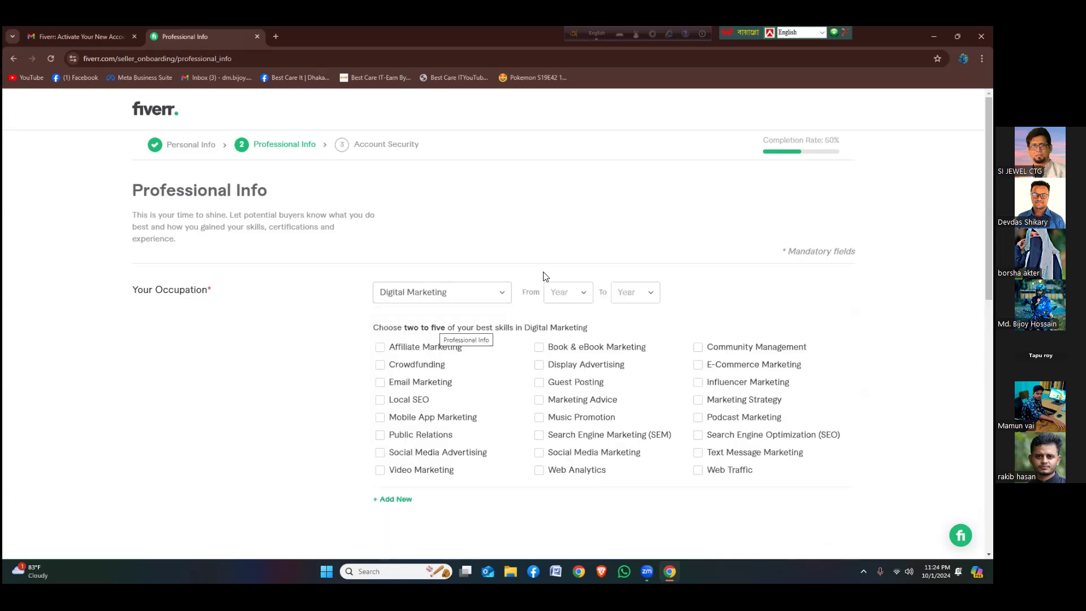
left_click(561, 296)
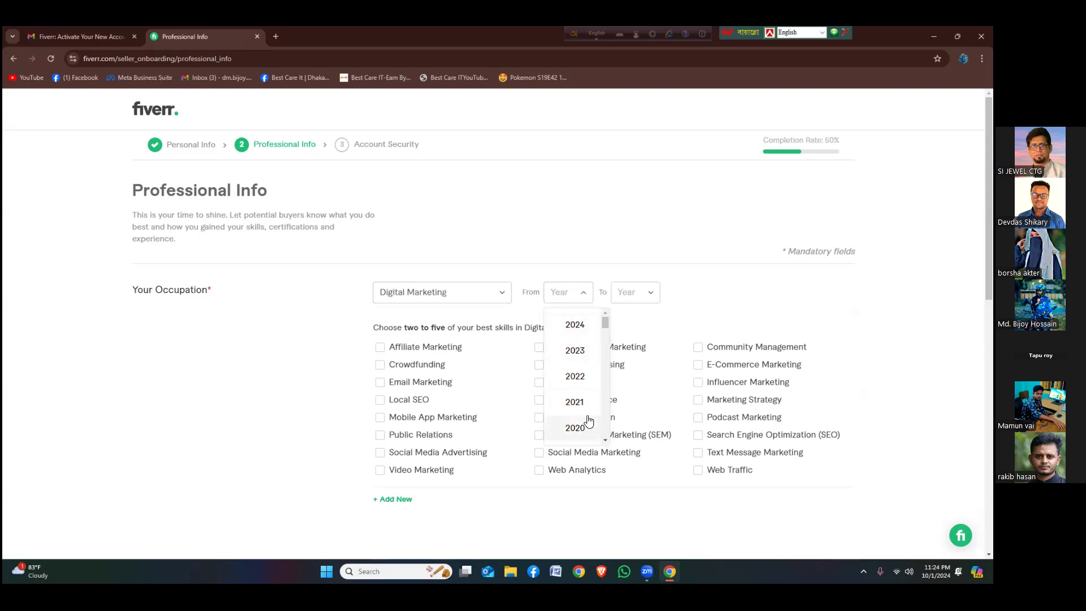
left_click(576, 431)
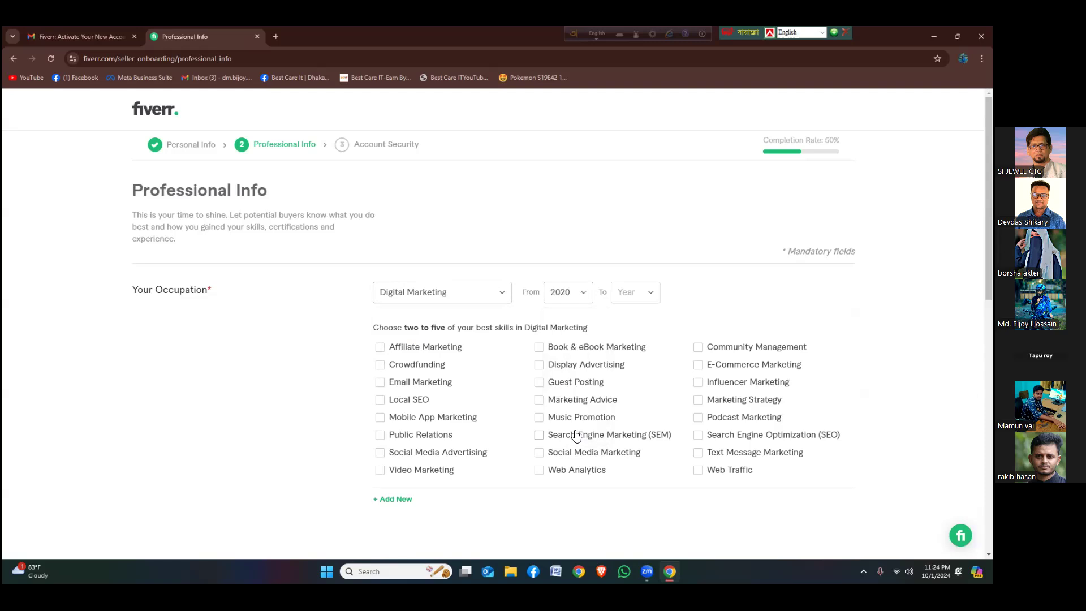
left_click(636, 296)
left_click(647, 324)
Tick Social Media Advertising, Social Media Marketing, E-Commerce Marketing and Web Traffic as best skills
left_click(380, 454)
left_click(537, 455)
left_click(698, 365)
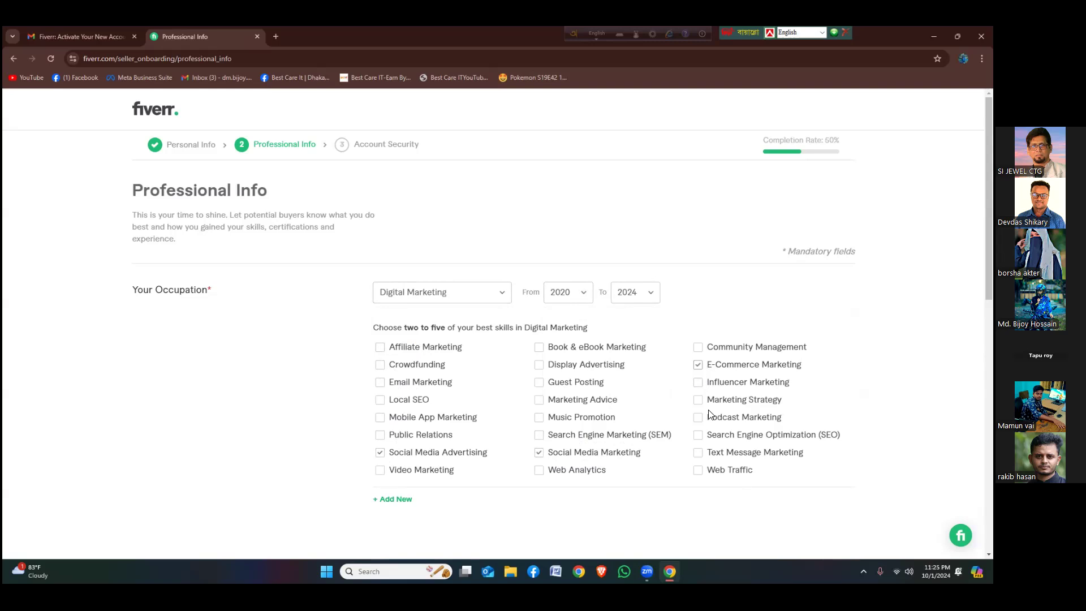
left_click(699, 471)
scroll(500, 323, "down", 1)
scroll(398, 439, "down", 3)
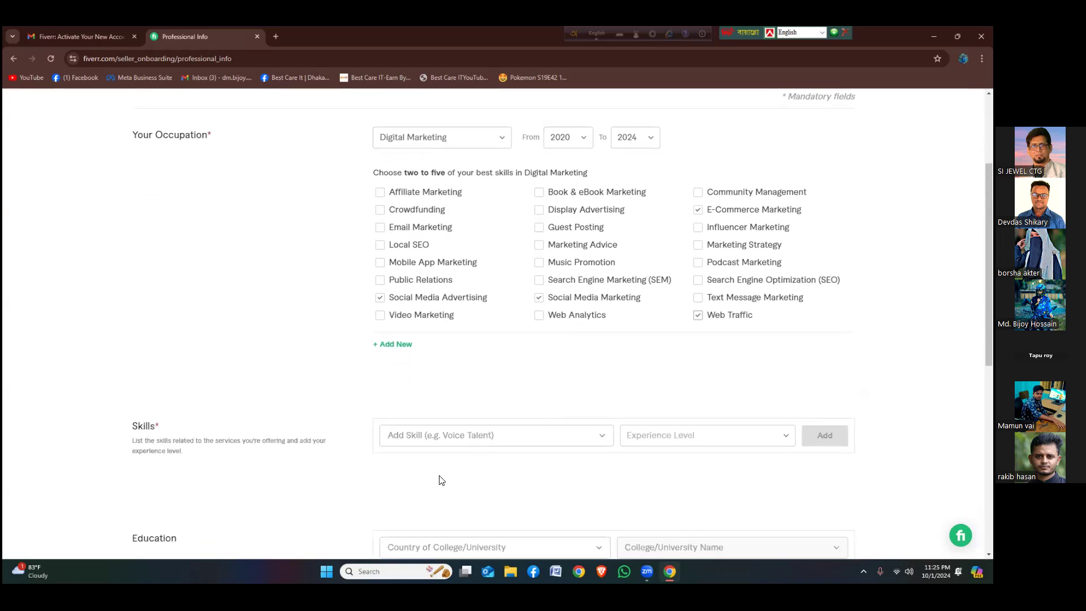
Add Facebook ads management as a skill at Expert level
left_click(436, 442)
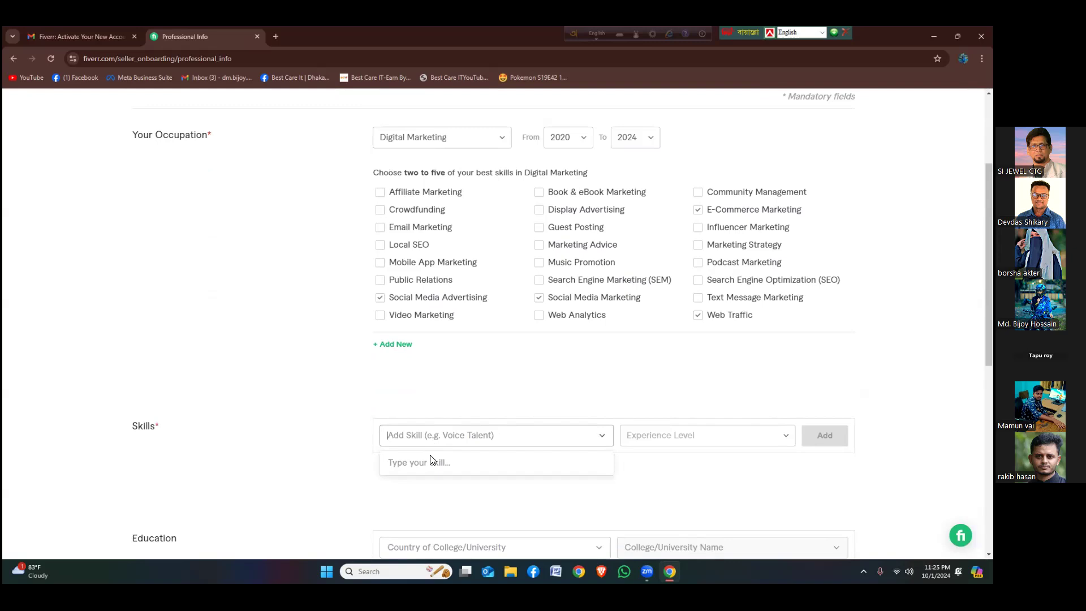
type("Fac")
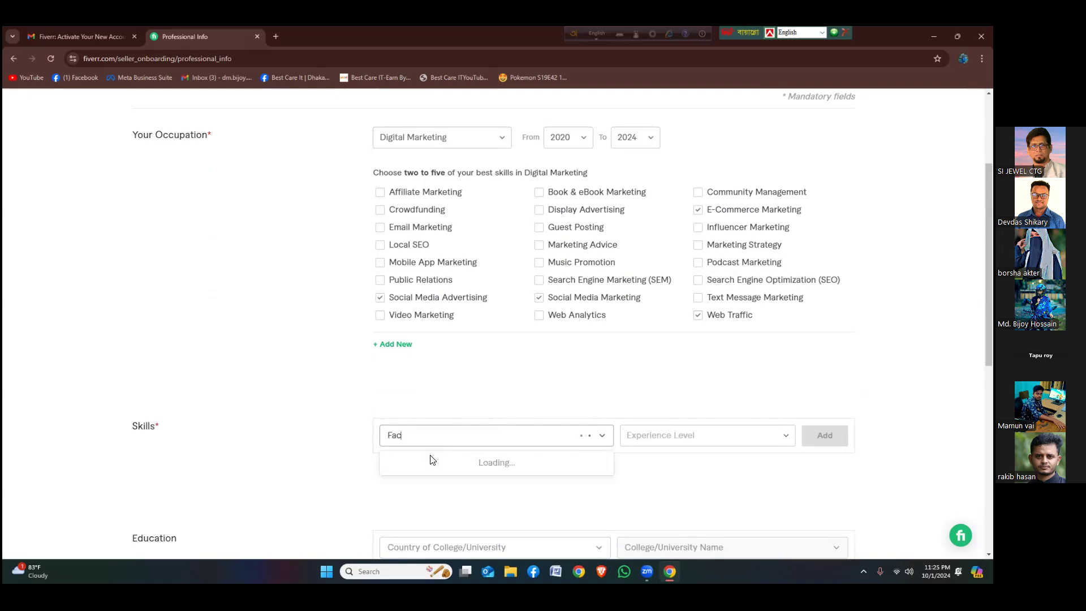
type("ebook")
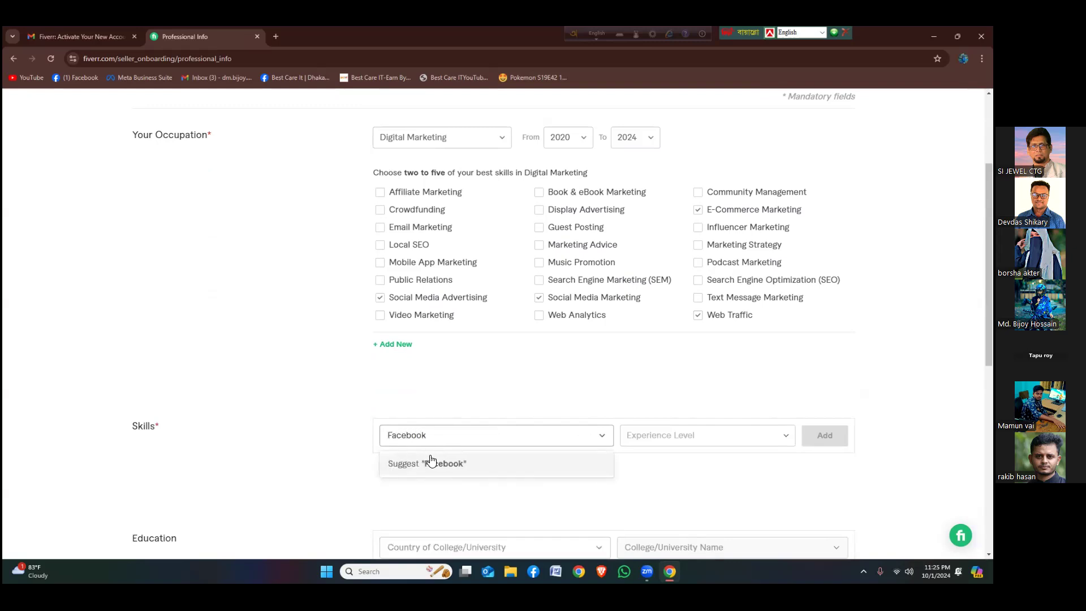
type(" A")
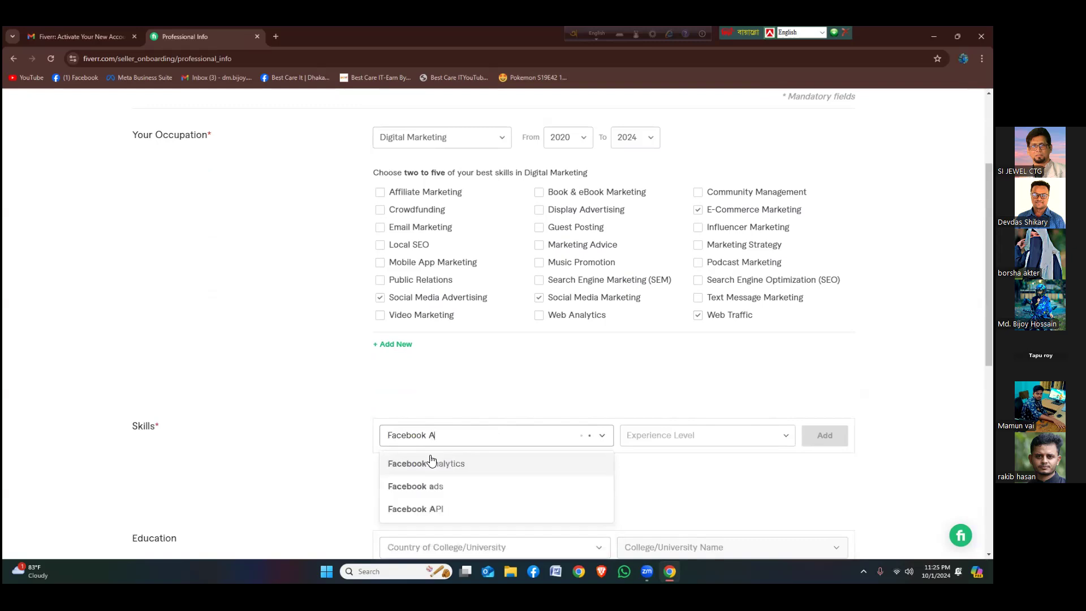
type("dver")
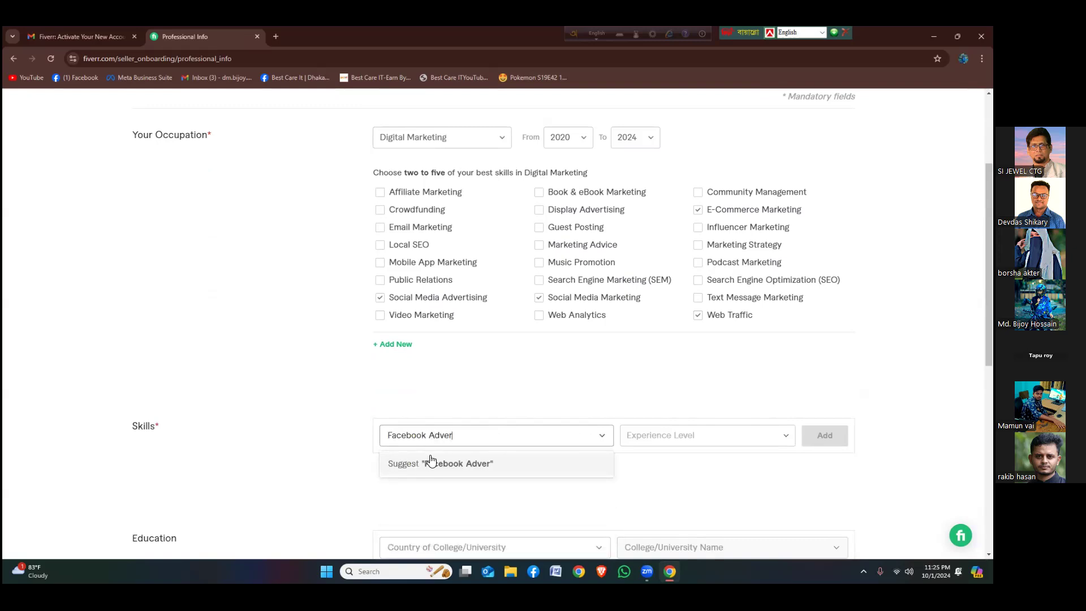
type("tisi")
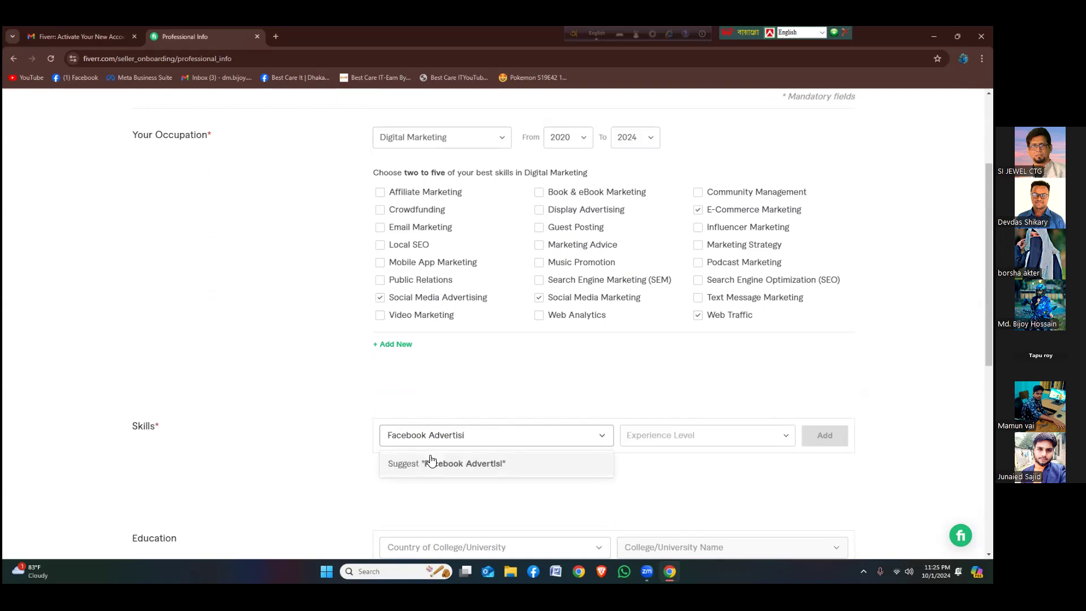
type("ng")
key("BackSpace")
key("BackSpace")
key("BackSpace")
key("BackSpace")
key("BackSpace")
key("BackSpace")
key("BackSpace")
key("BackSpace")
key("BackSpace")
type("s")
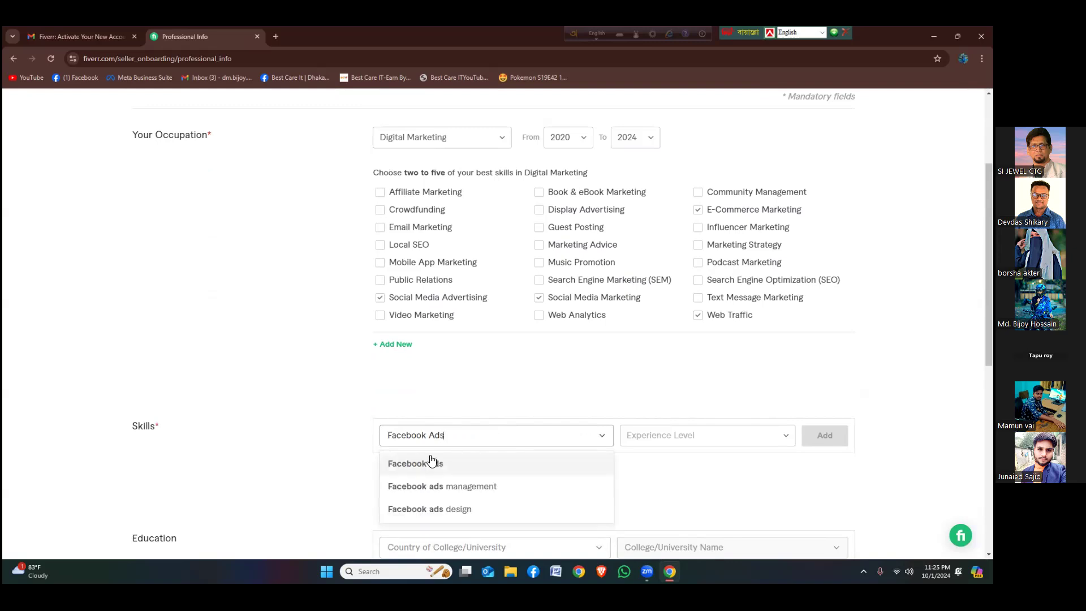
left_click(451, 486)
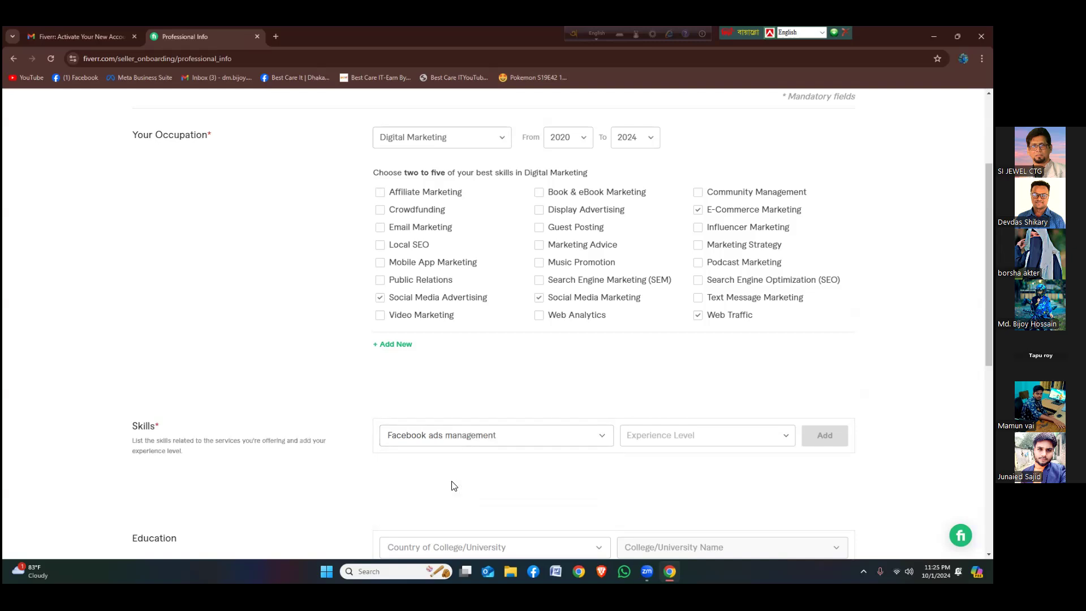
left_click(692, 441)
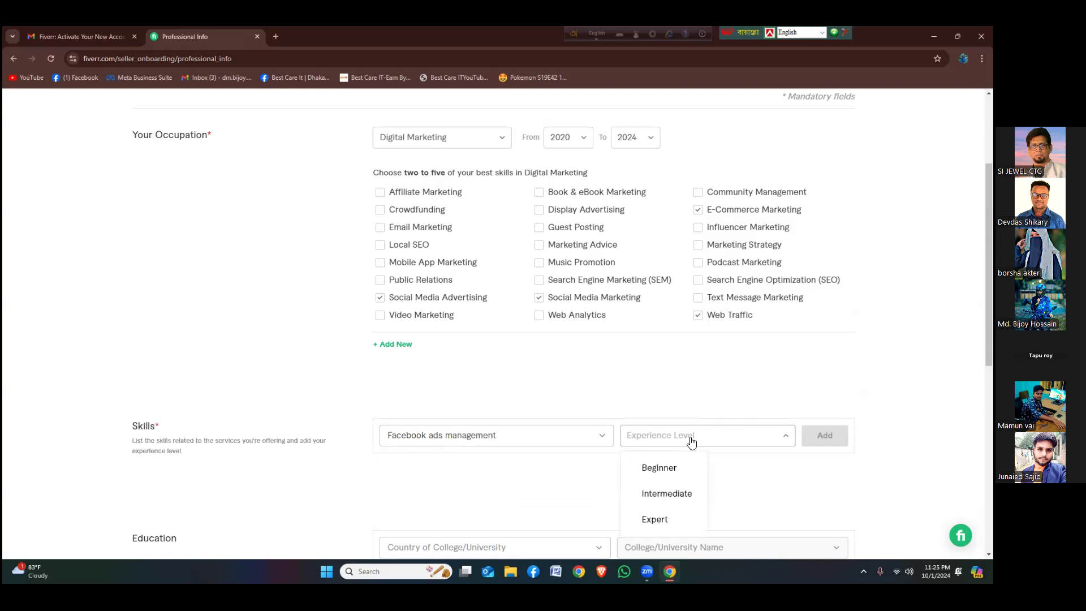
left_click(655, 519)
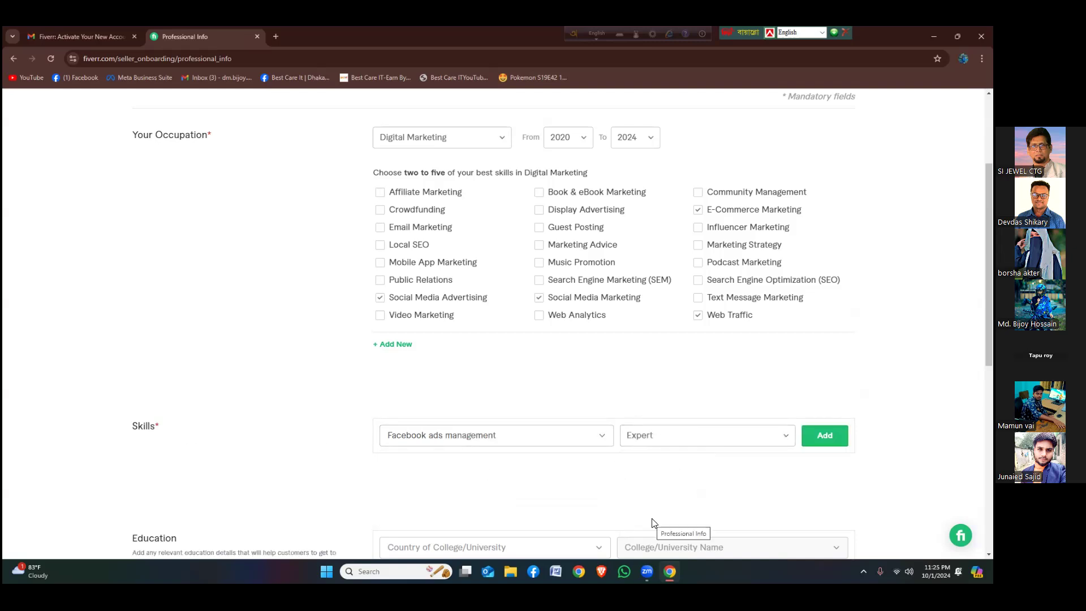
left_click(836, 437)
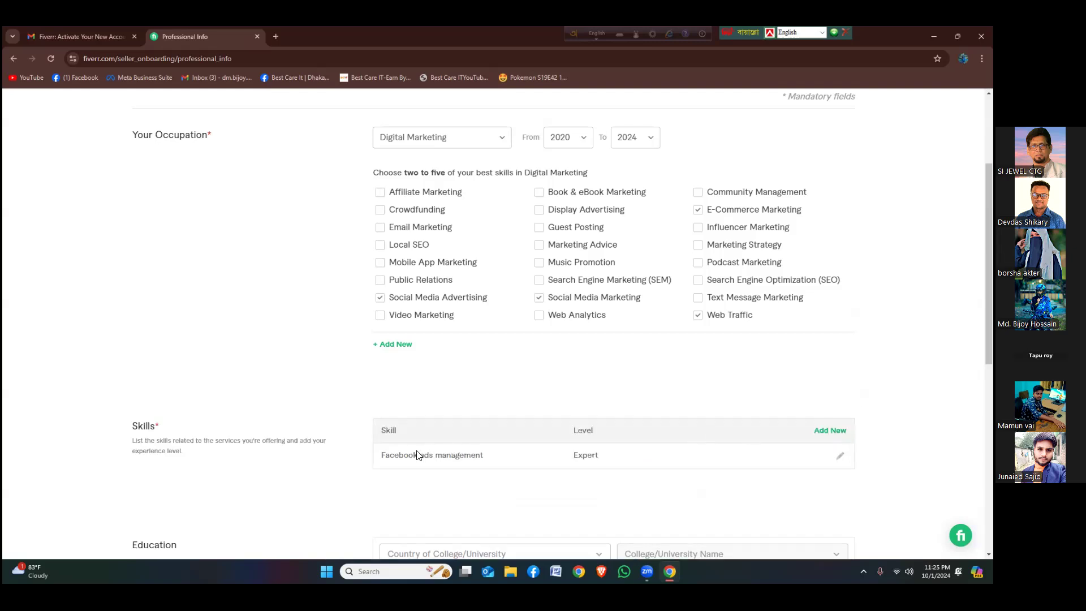
Add Facebook ads as a second skill at Expert level
left_click(830, 432)
left_click(453, 435)
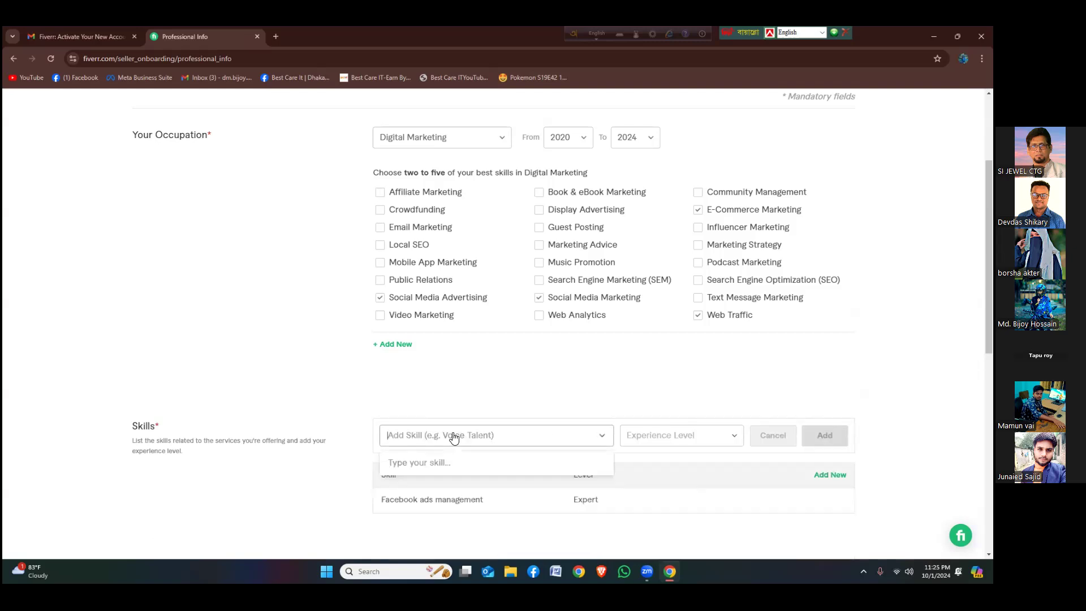
type("Face")
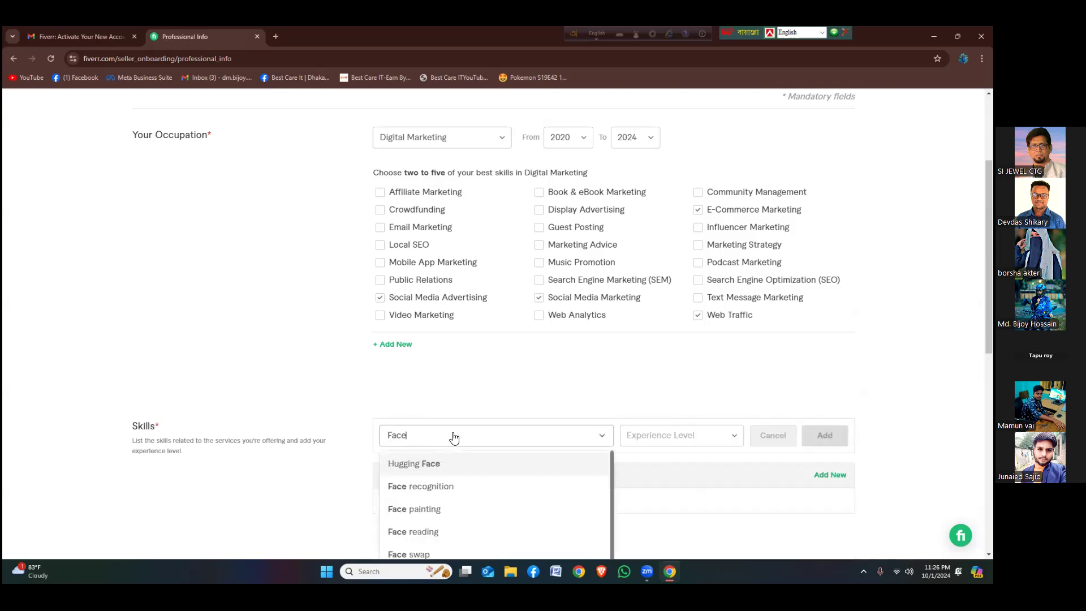
type("book ads")
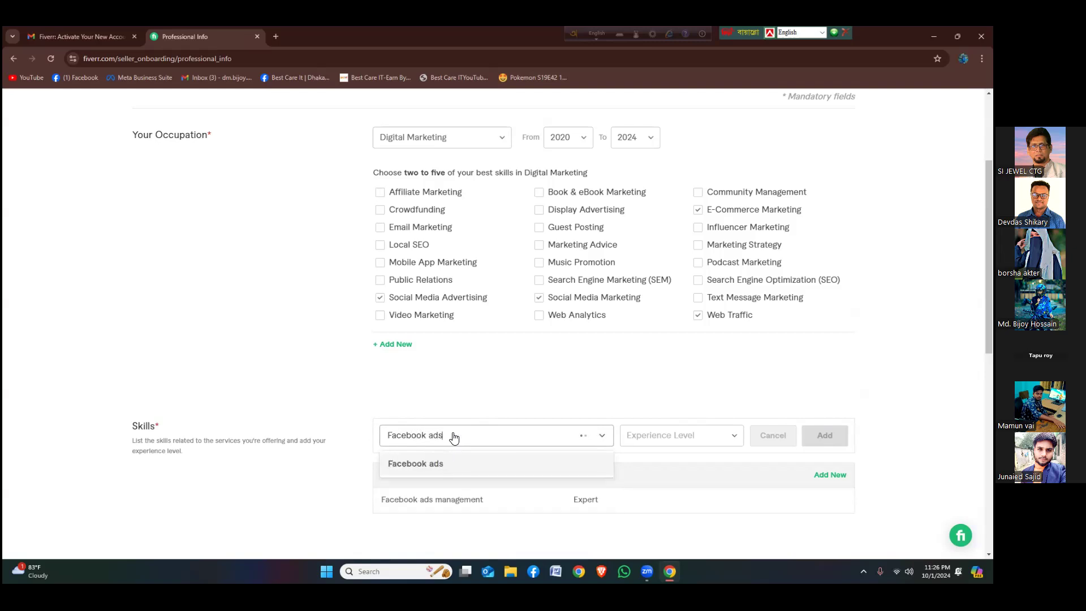
left_click(444, 465)
left_click(696, 437)
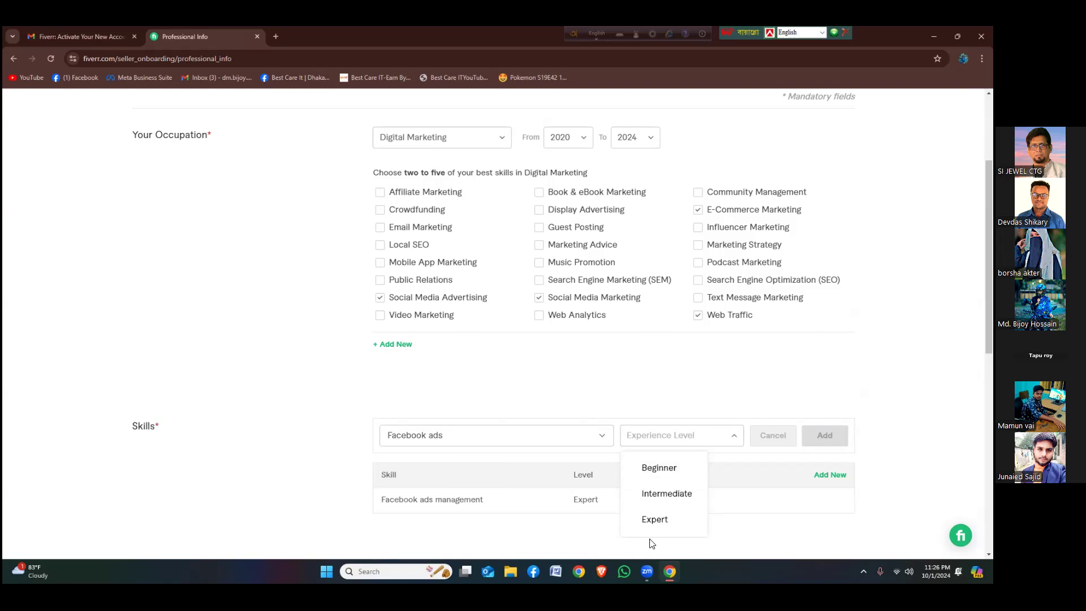
left_click(655, 519)
left_click(826, 440)
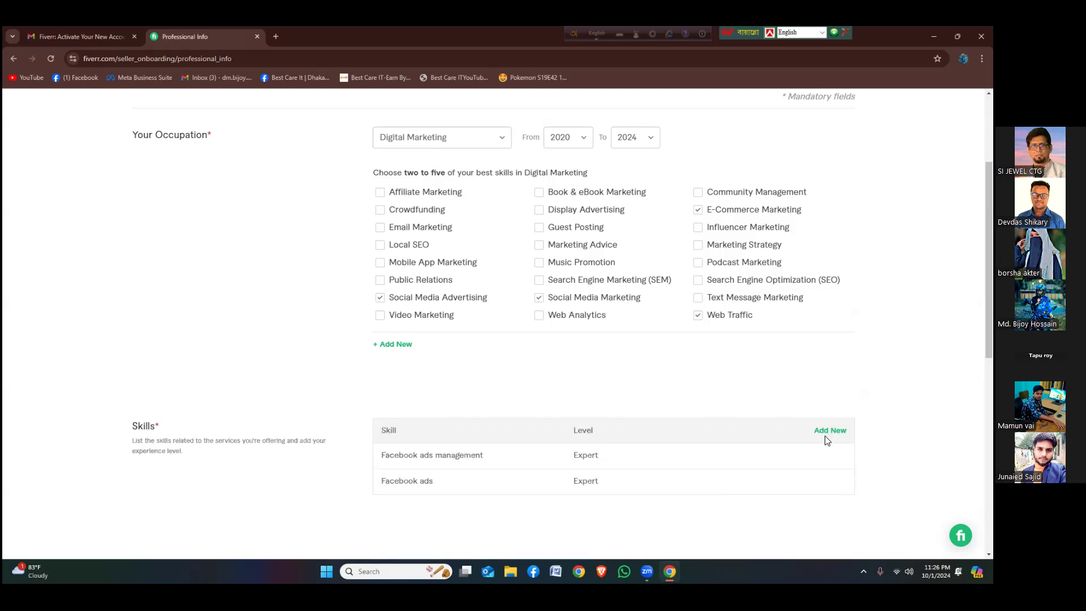
left_click(835, 430)
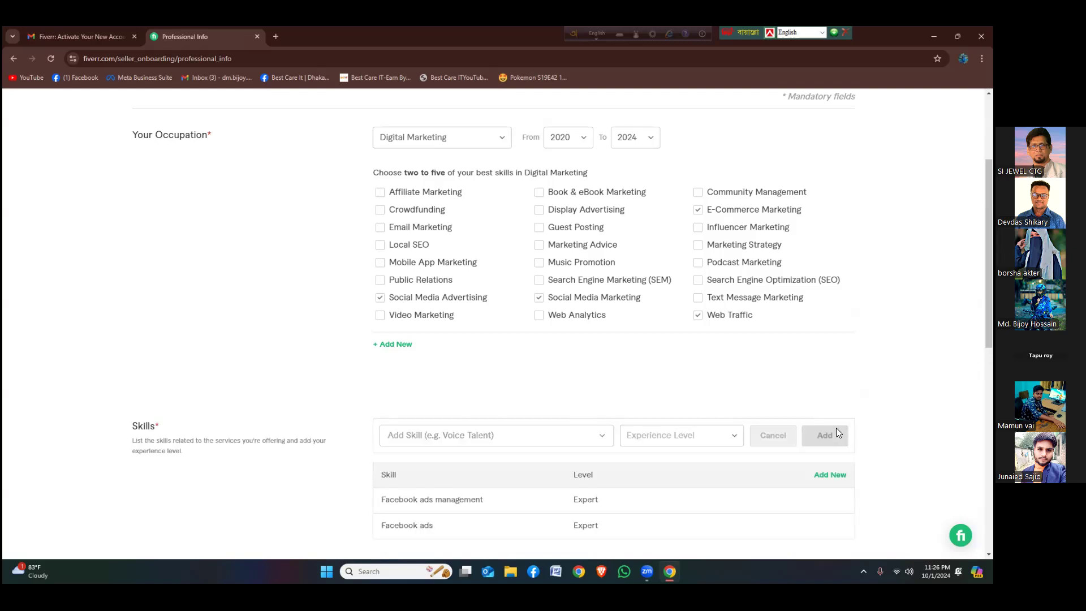
Add Social media management as a skill at Expert level
left_click(434, 436)
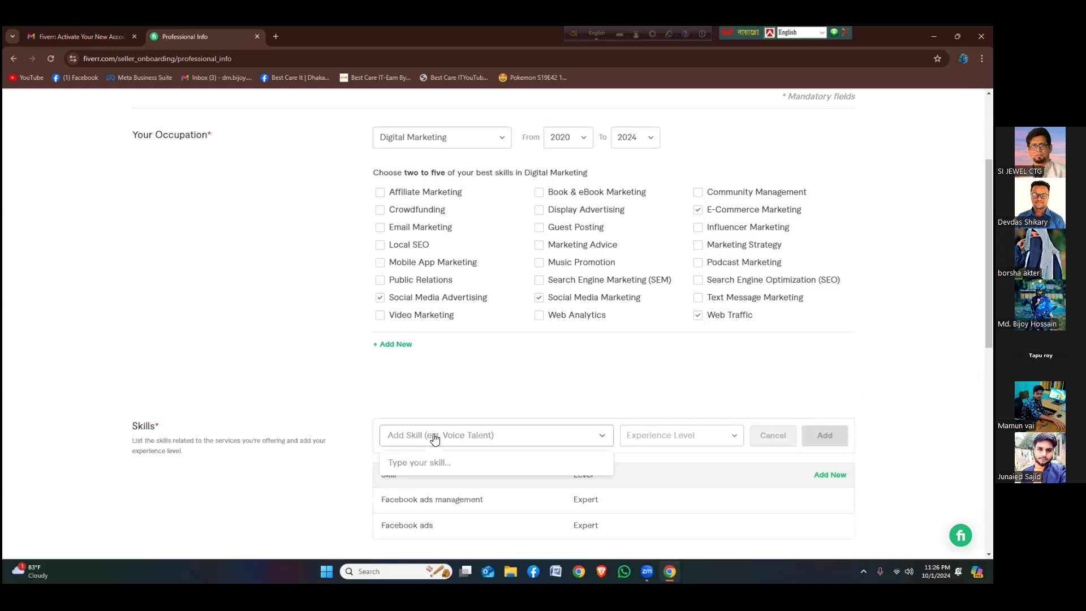
type("Socia")
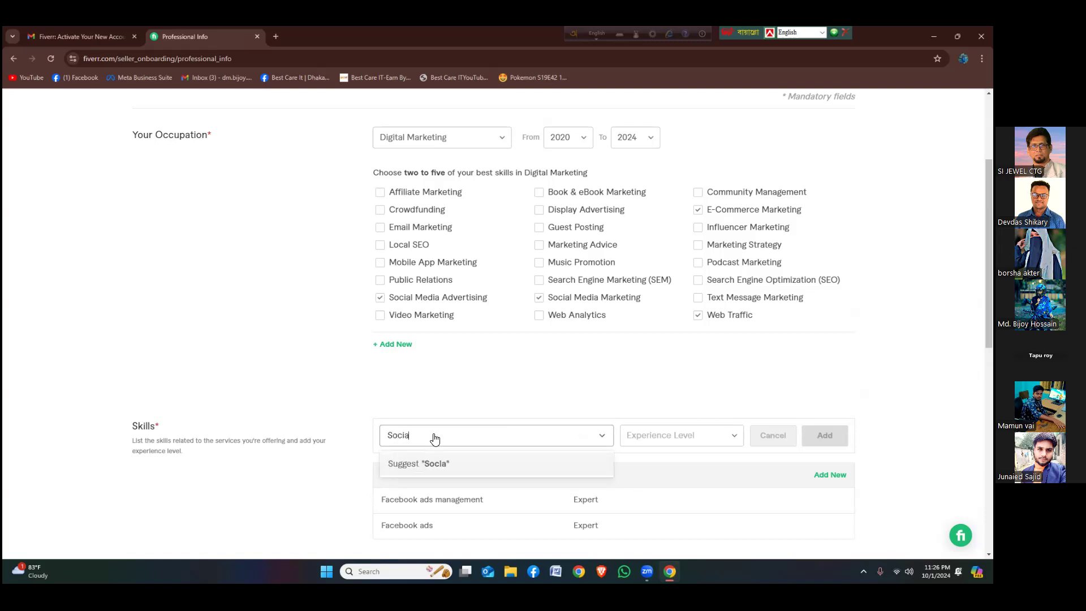
type("l Media")
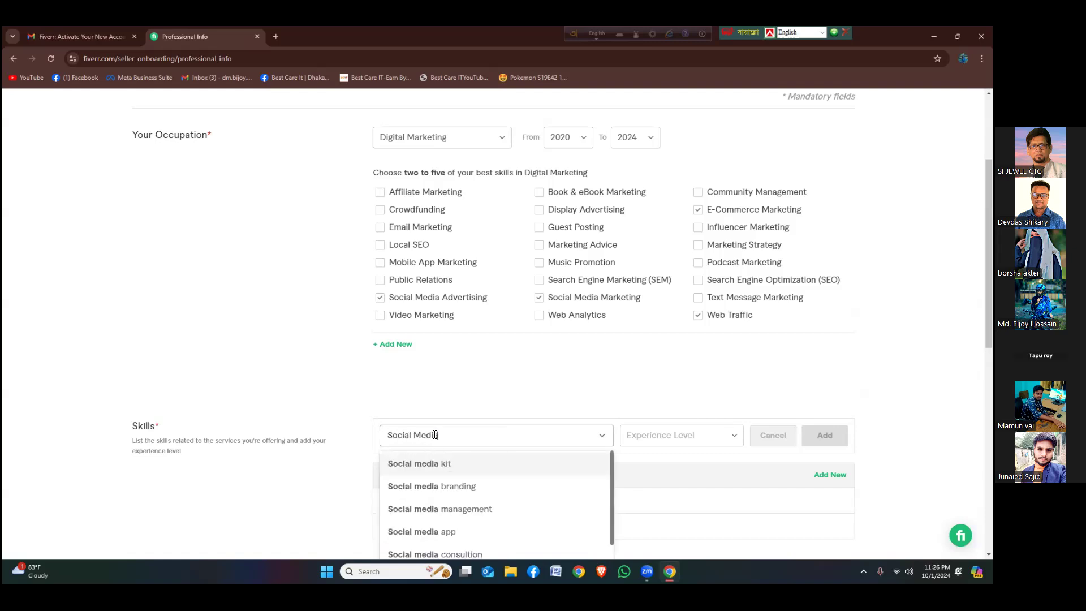
left_click(446, 509)
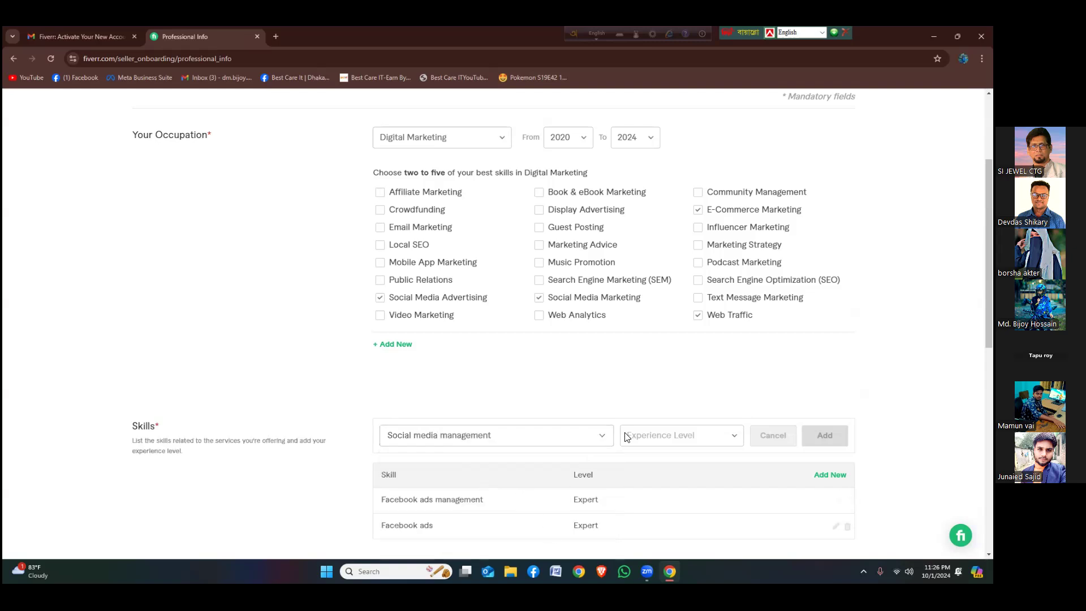
left_click(710, 434)
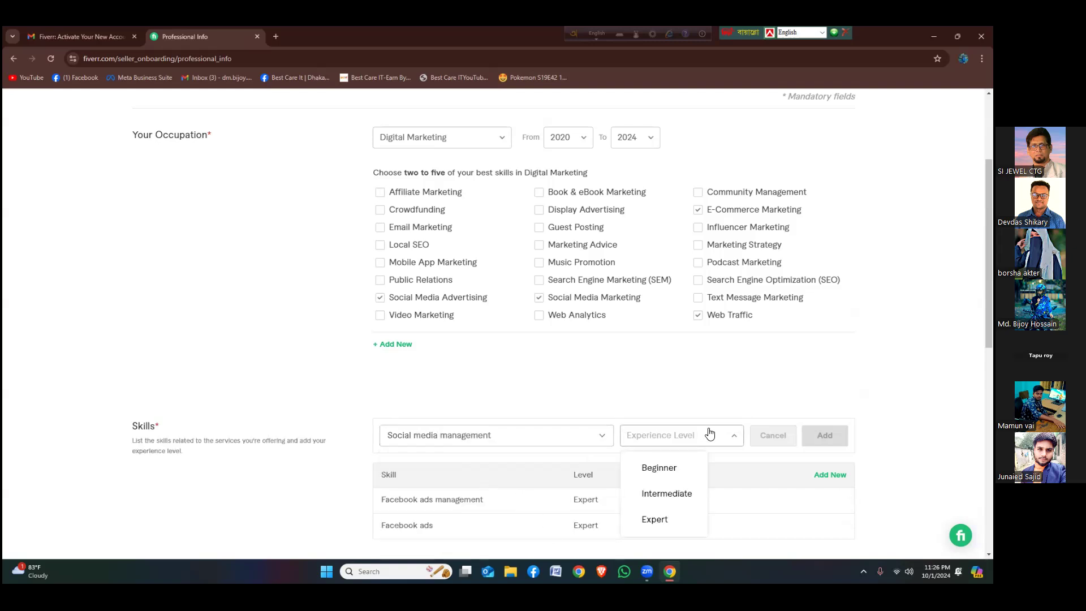
left_click(654, 521)
left_click(822, 436)
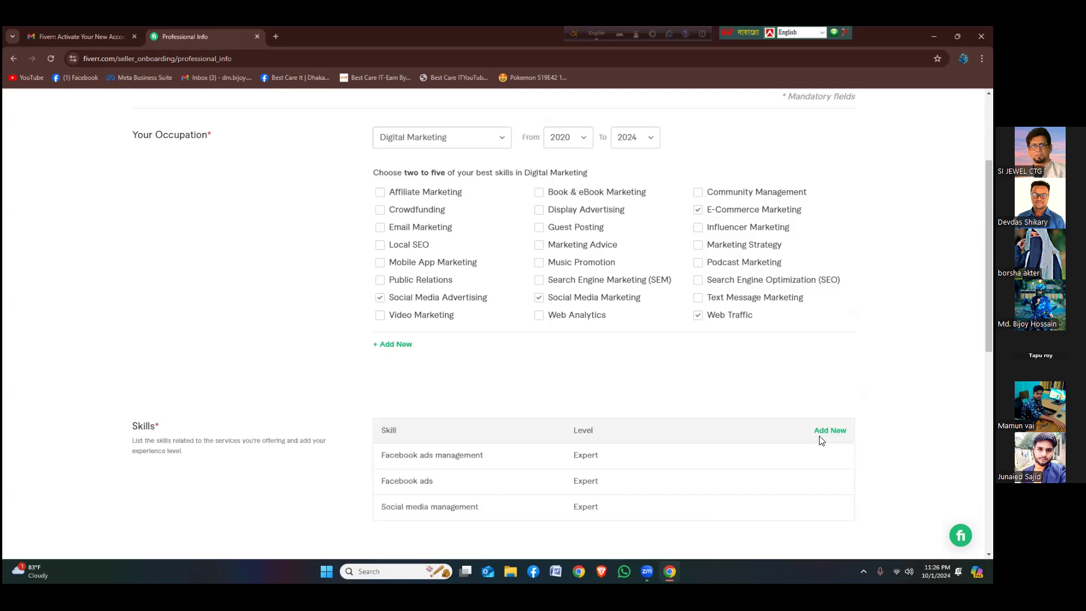
Add Instagram ads management as a skill at Expert level
left_click(820, 434)
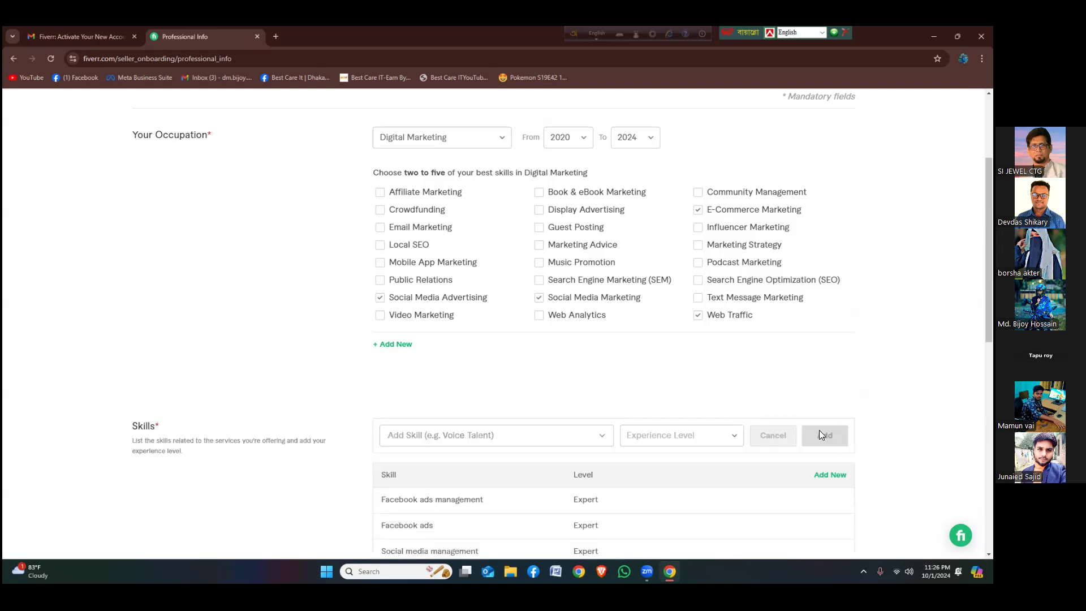
left_click(529, 440)
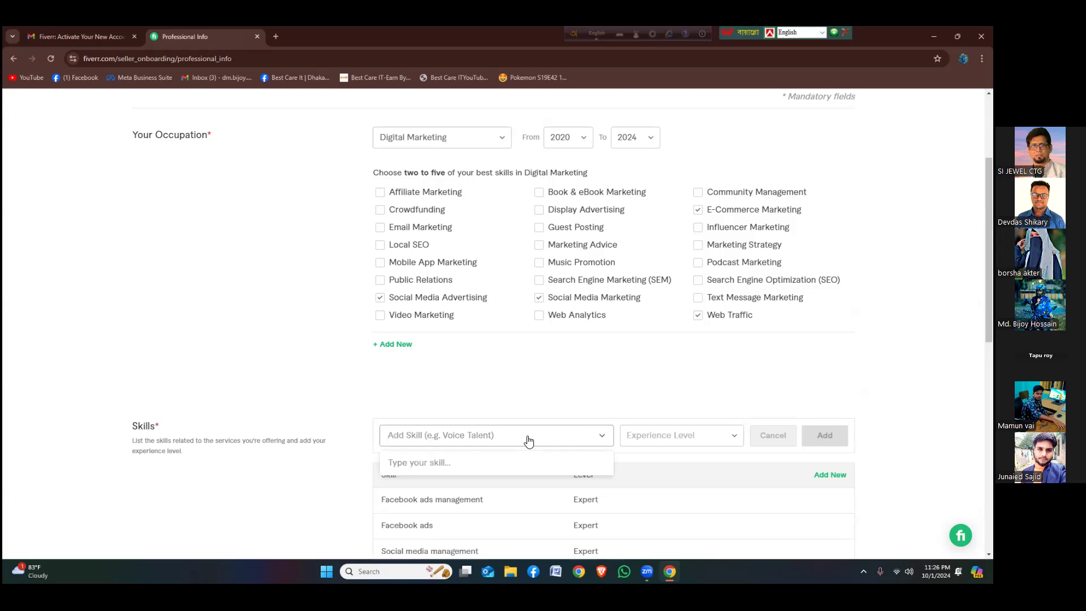
type("Ins")
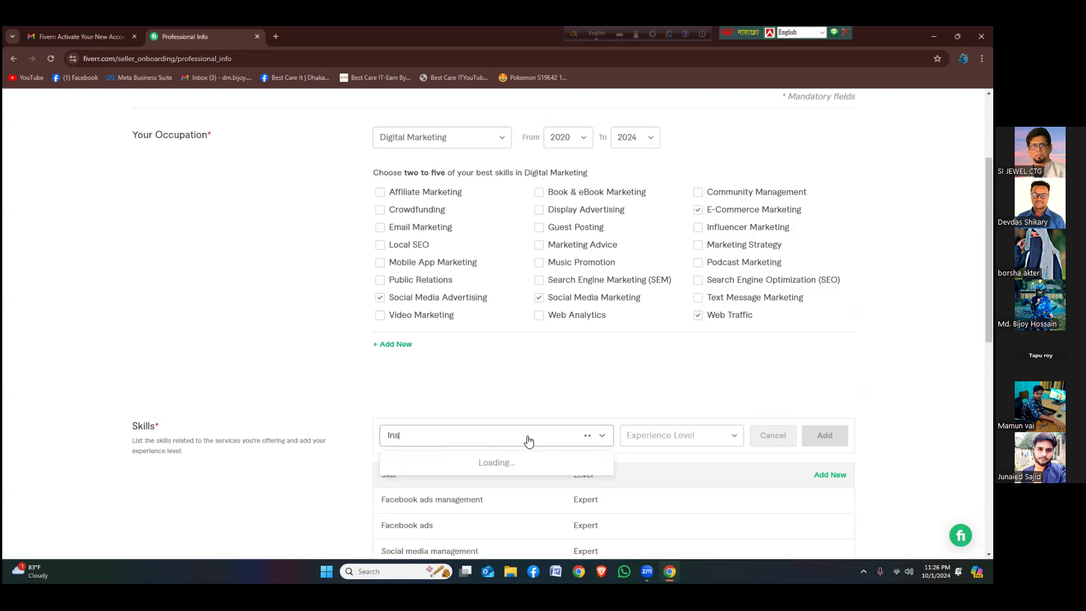
type("tagram")
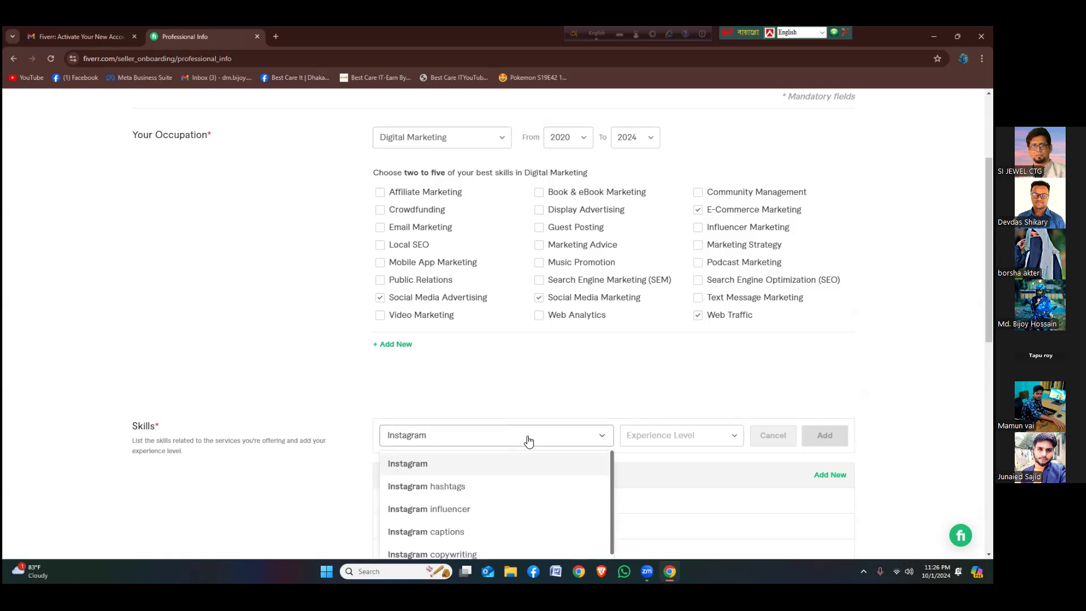
type(" a")
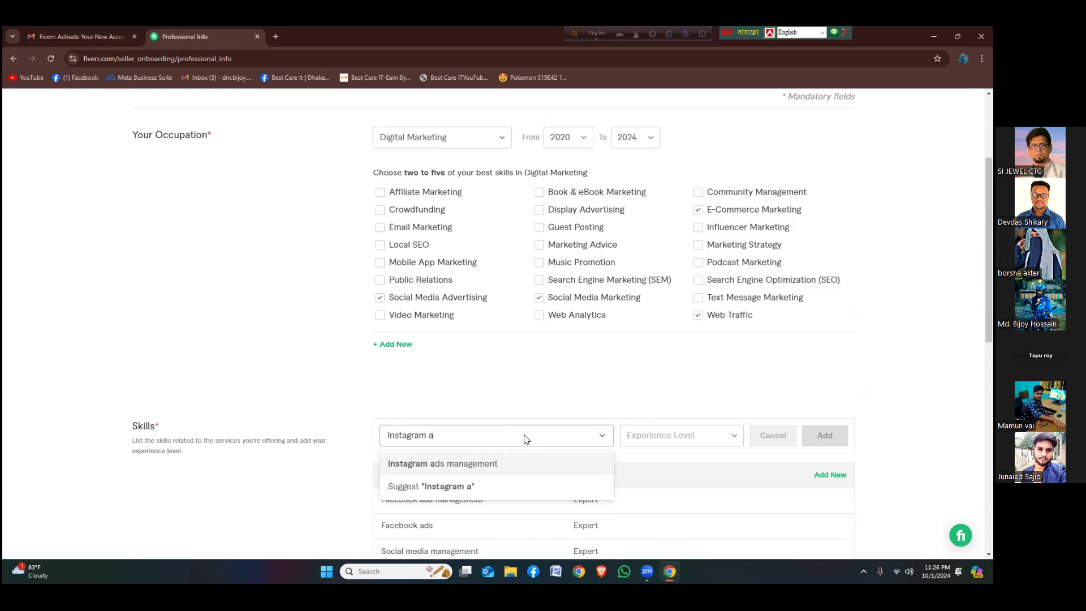
left_click(466, 464)
left_click(694, 436)
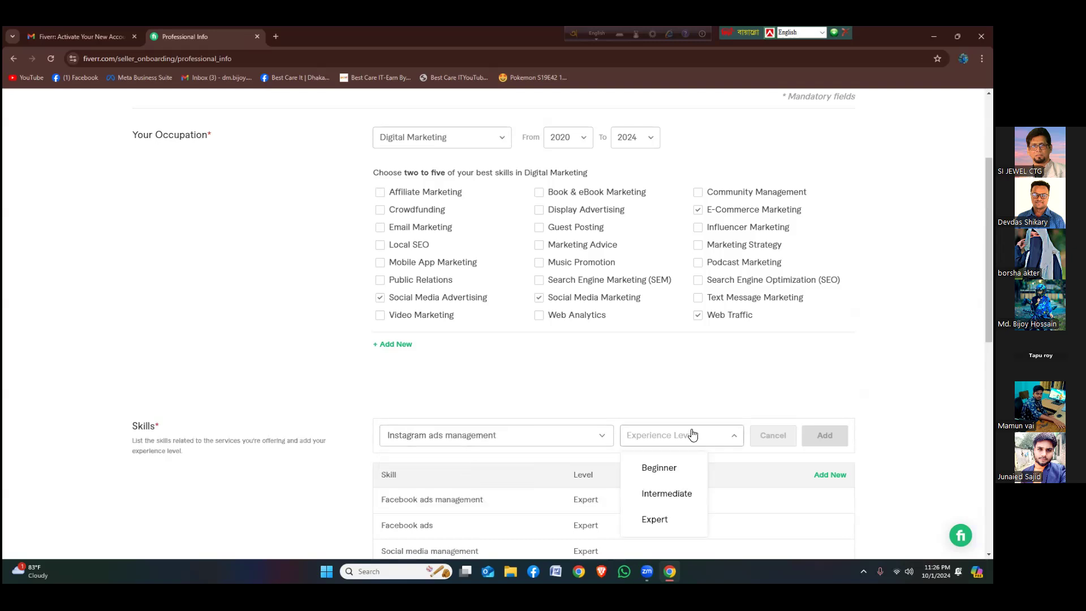
left_click(649, 521)
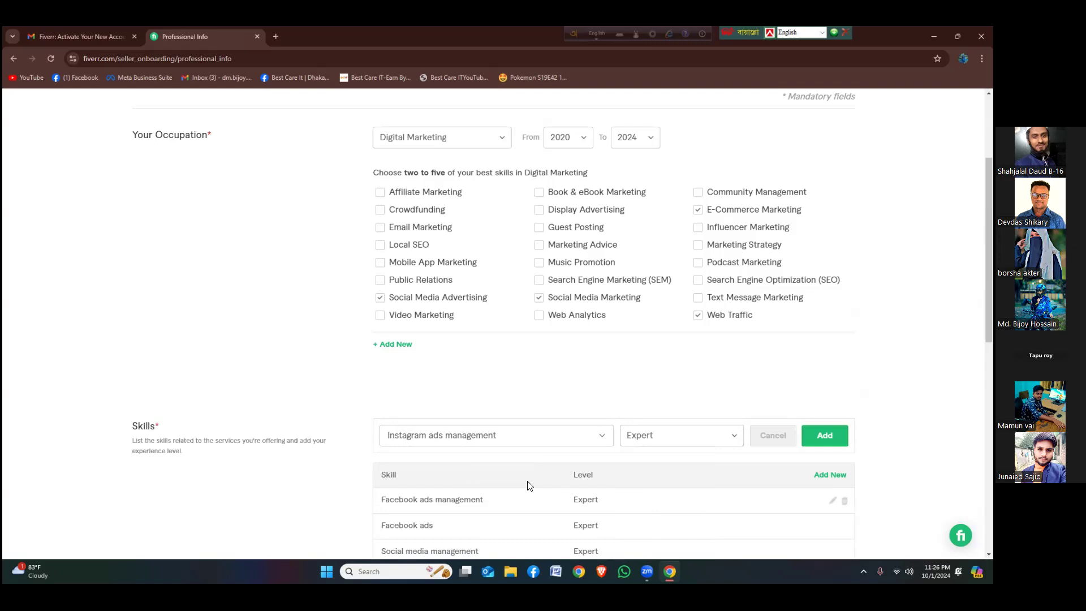
left_click(813, 441)
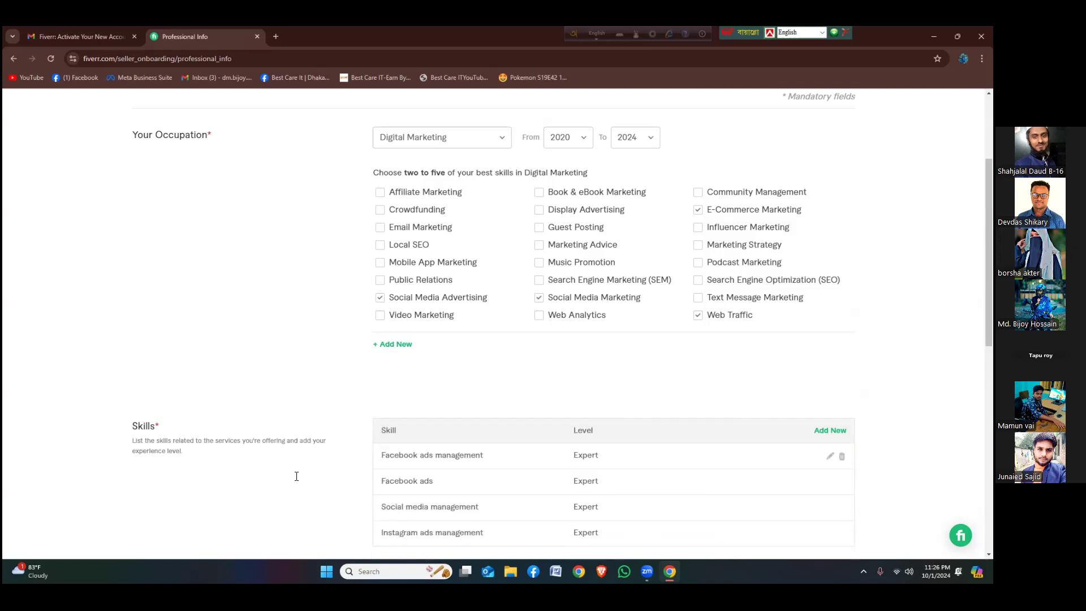
Set the education country to Bangladesh
scroll(771, 433, "down", 5)
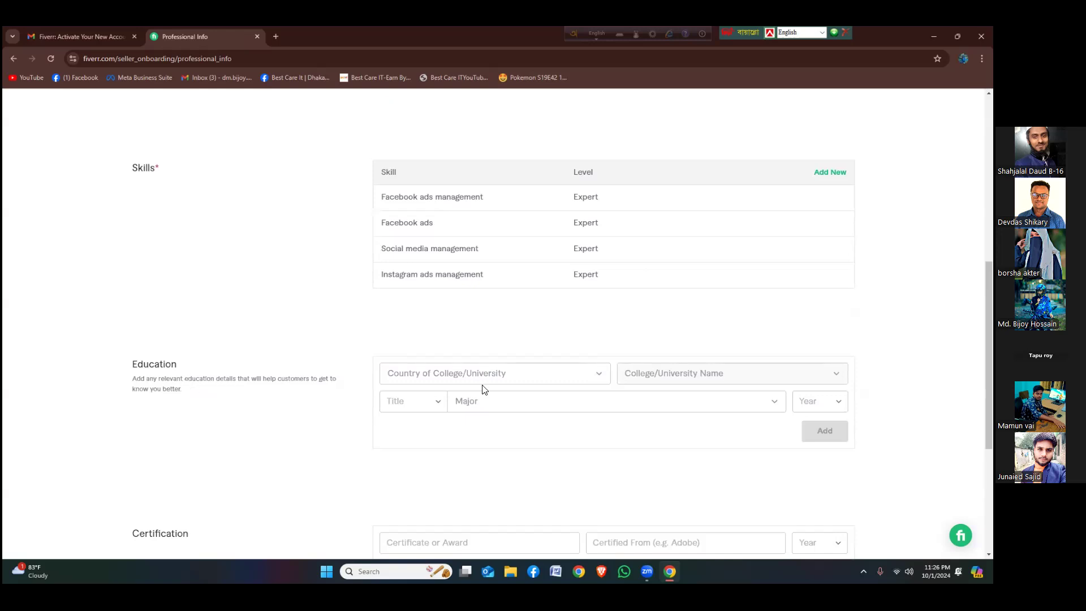
left_click(499, 375)
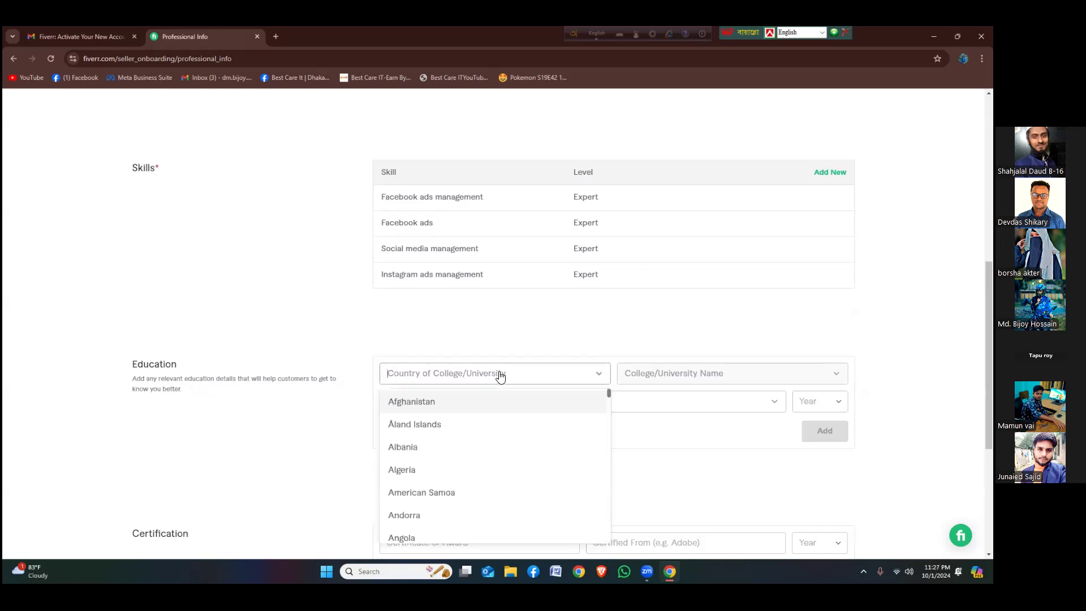
type("v")
key("BackSpace")
type("ban")
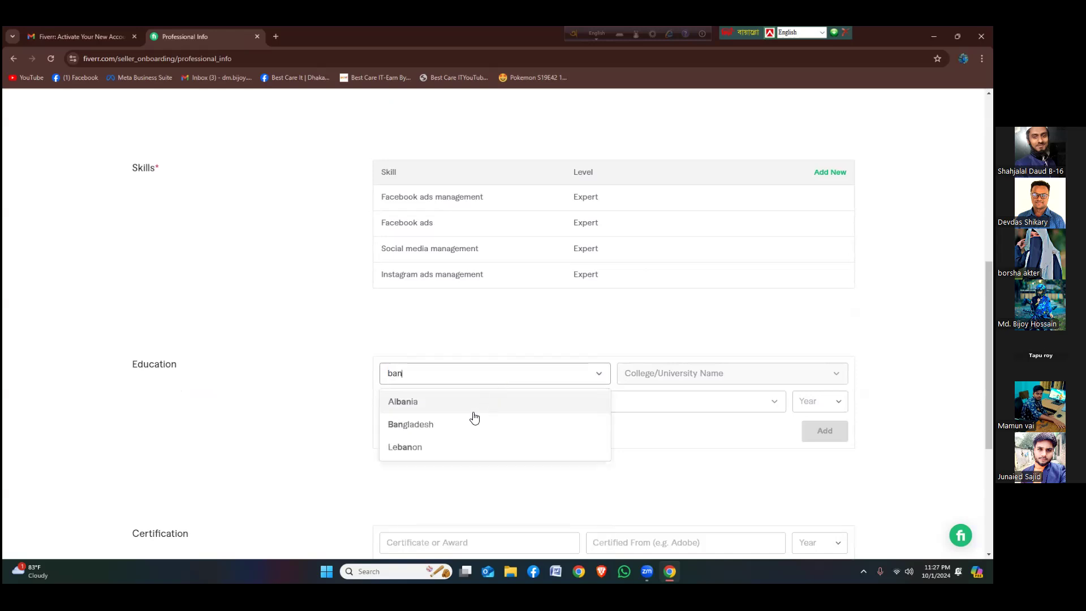
left_click(431, 430)
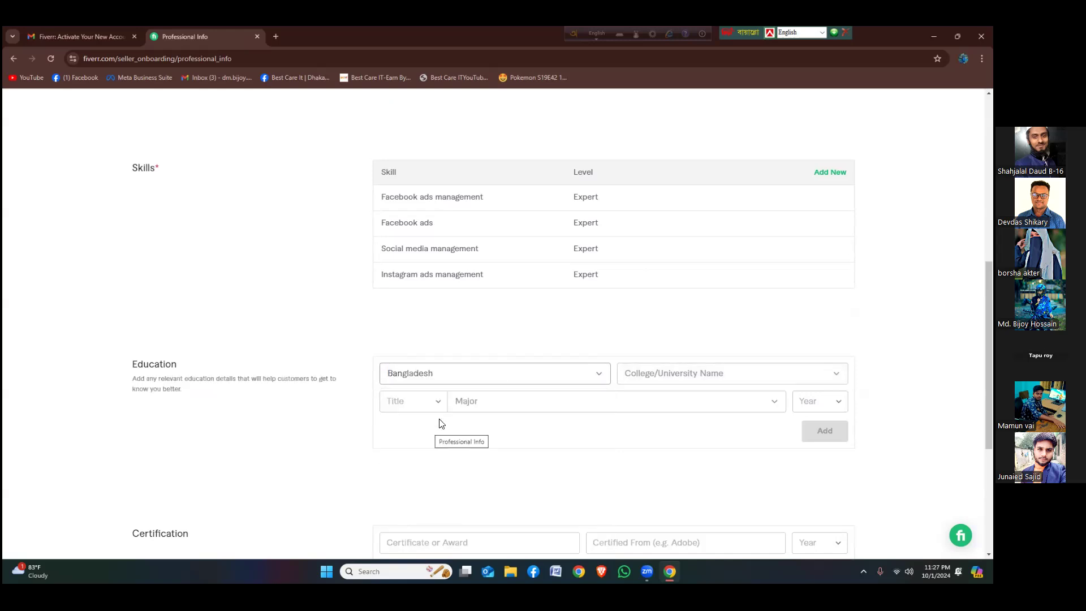
Set the college to Dhaka University, correcting the misspelled 'Dhka' first
left_click(696, 378)
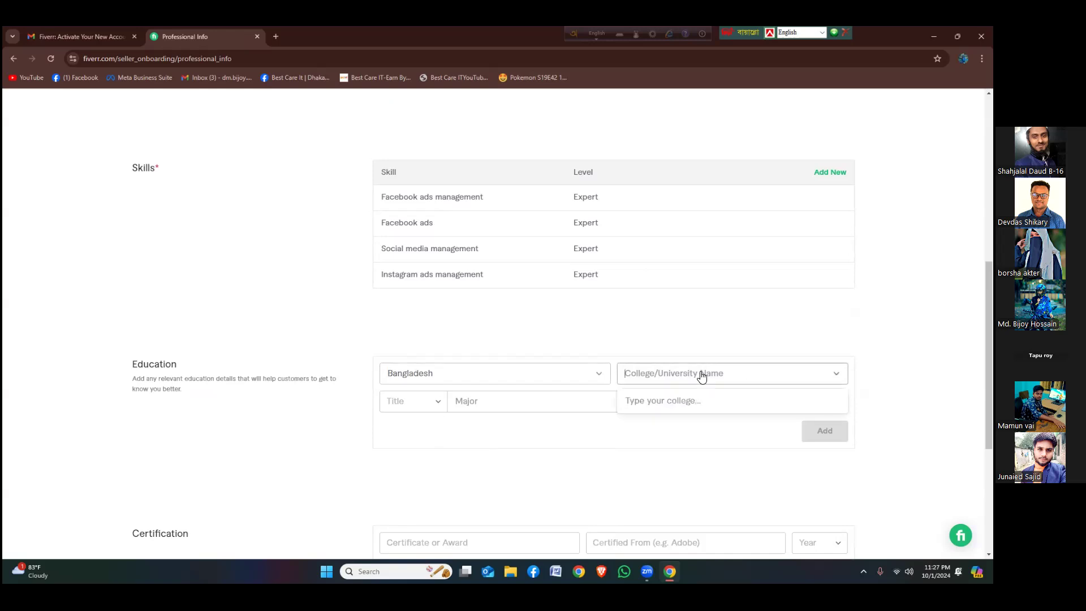
type("Dhka")
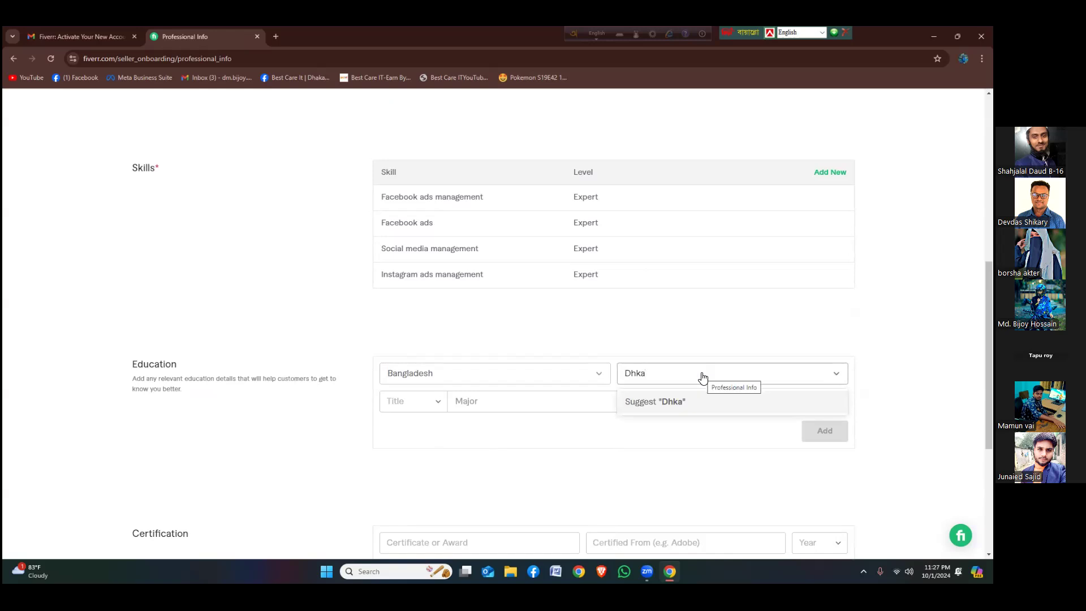
key("BackSpace")
key("BackSpace")
key("BackSpace")
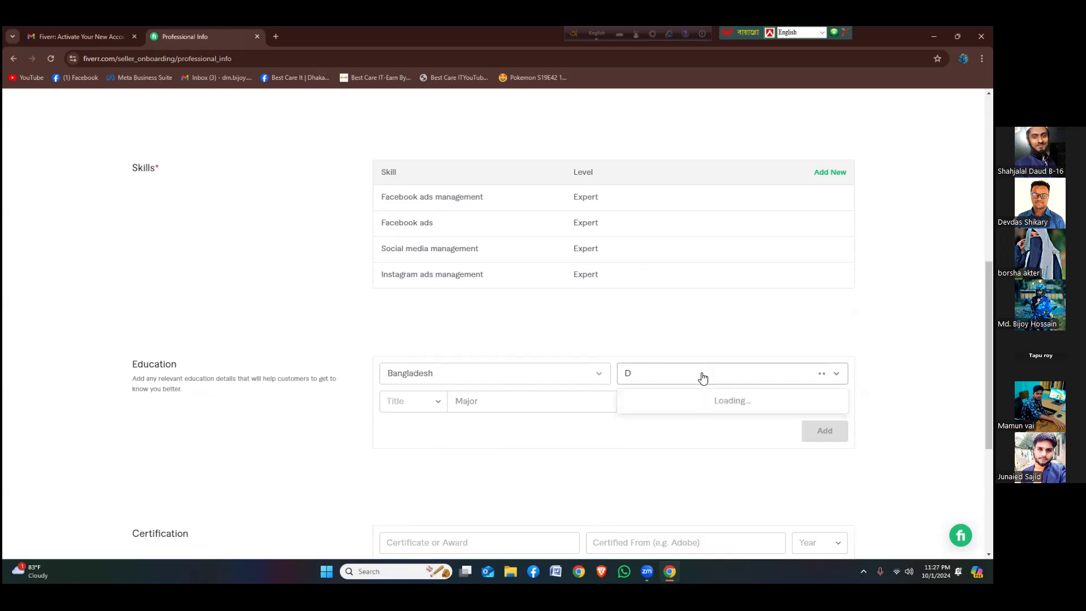
type("haka")
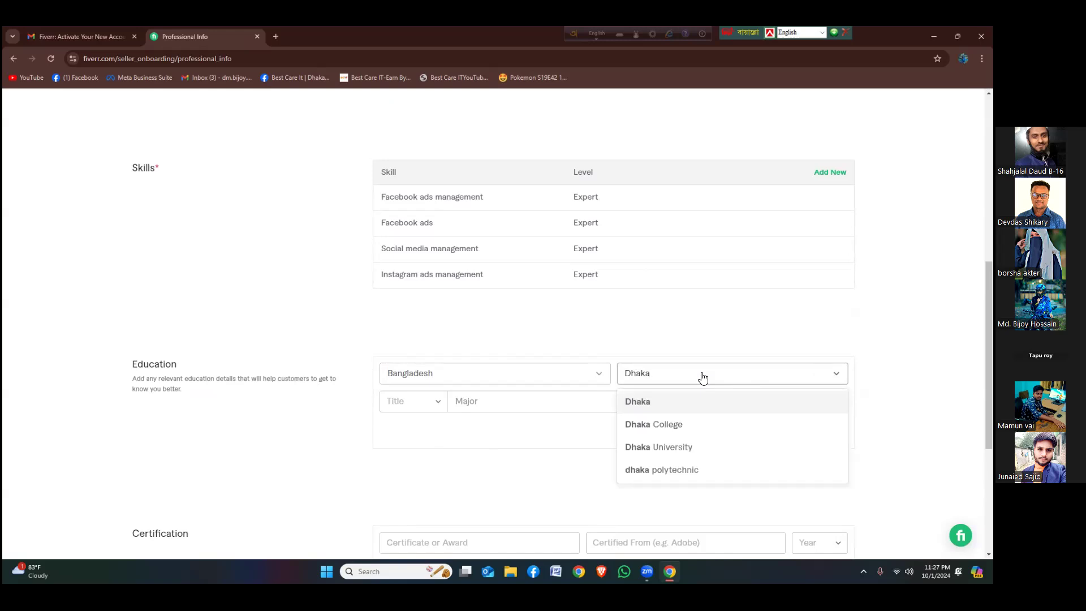
left_click(669, 449)
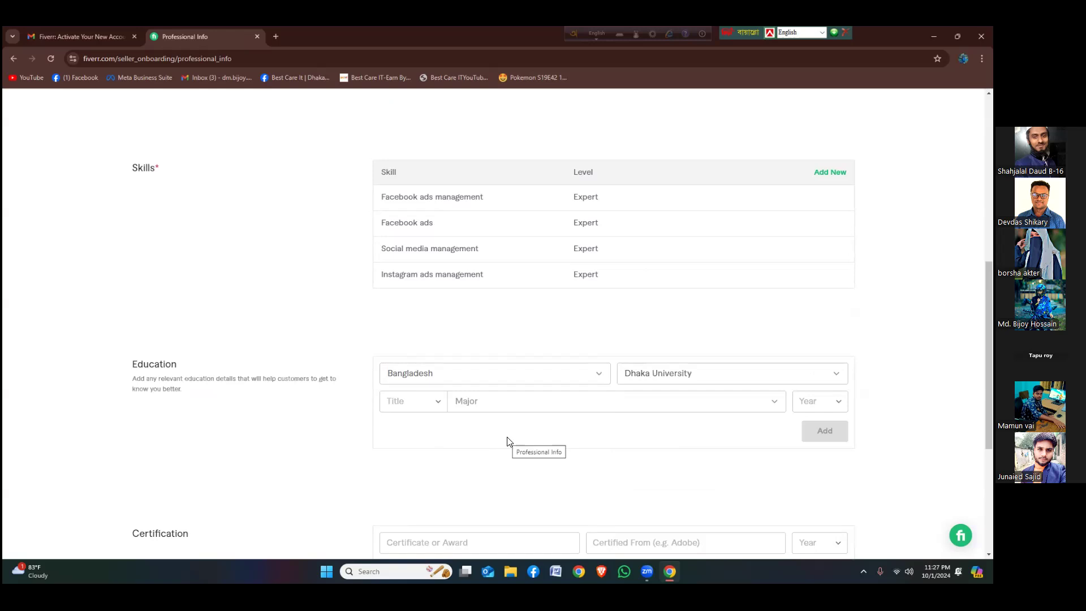
left_click(412, 403)
left_click_drag(463, 433, 460, 485)
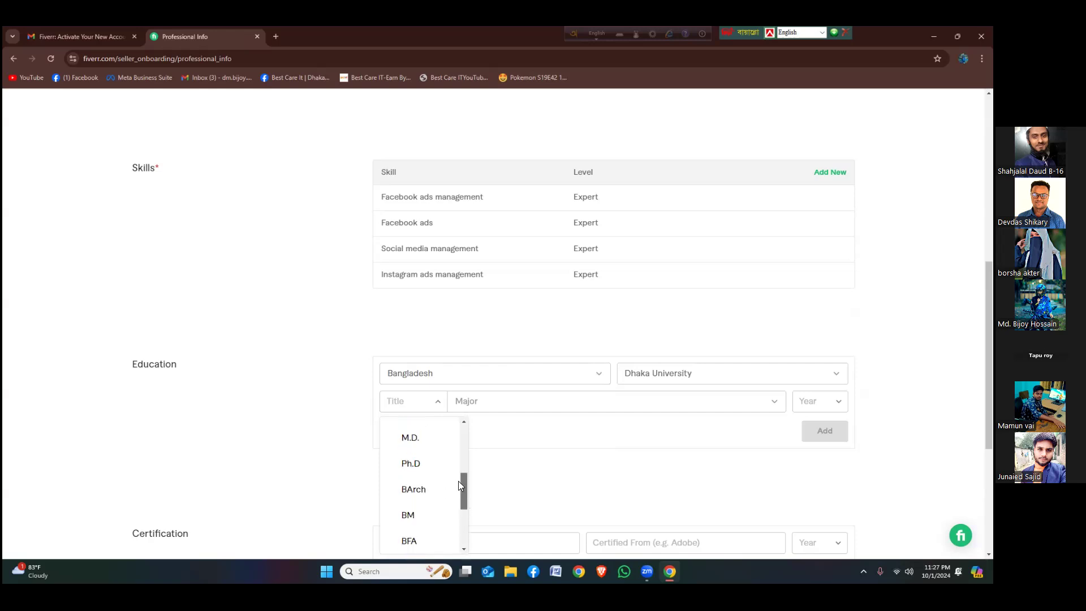
scroll(458, 482, "up", 1)
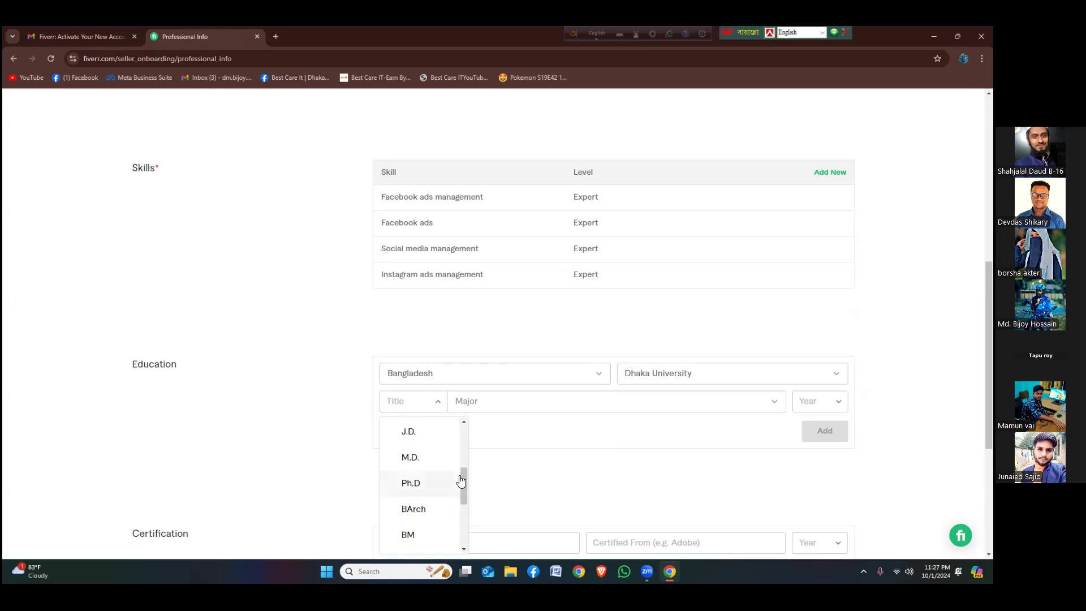
scroll(443, 483, "up", 3)
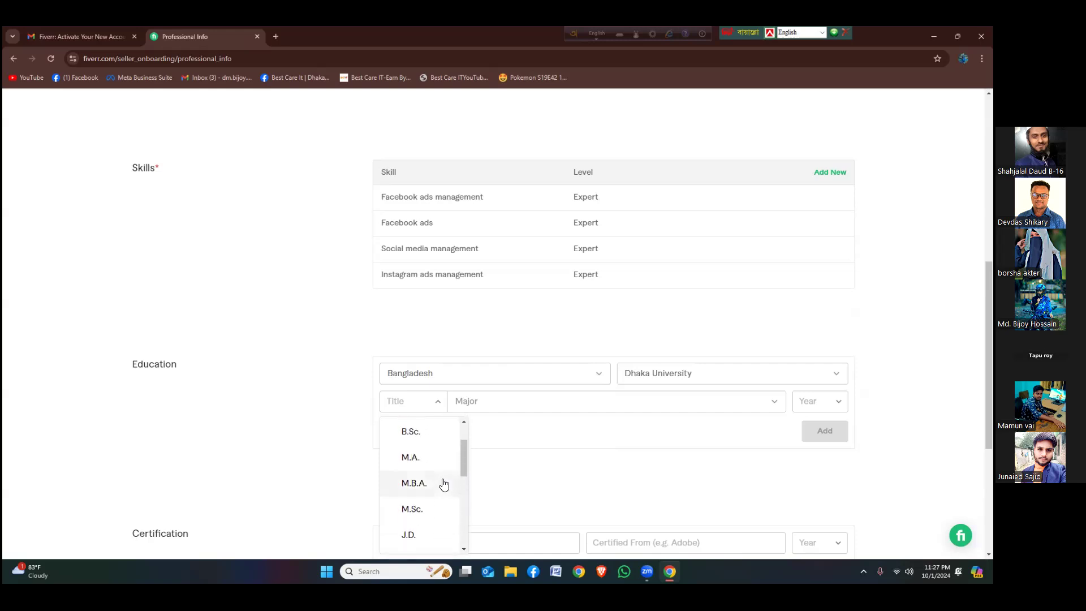
Add a degree with title M.B.A., major marketingmanagement and graduation year 2020
left_click(419, 484)
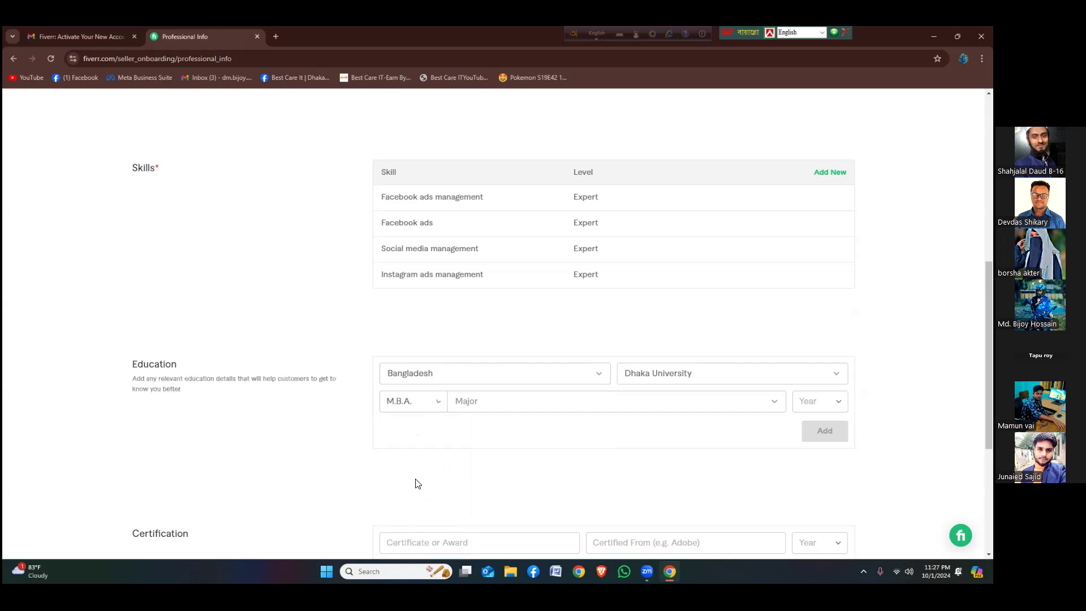
left_click(500, 403)
type("marketing")
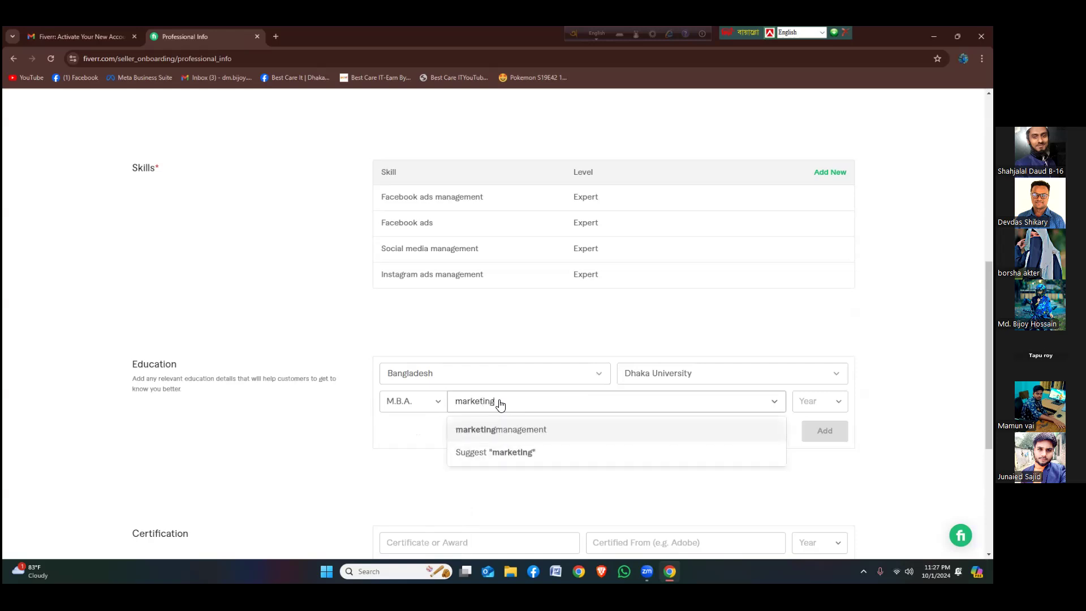
left_click(514, 433)
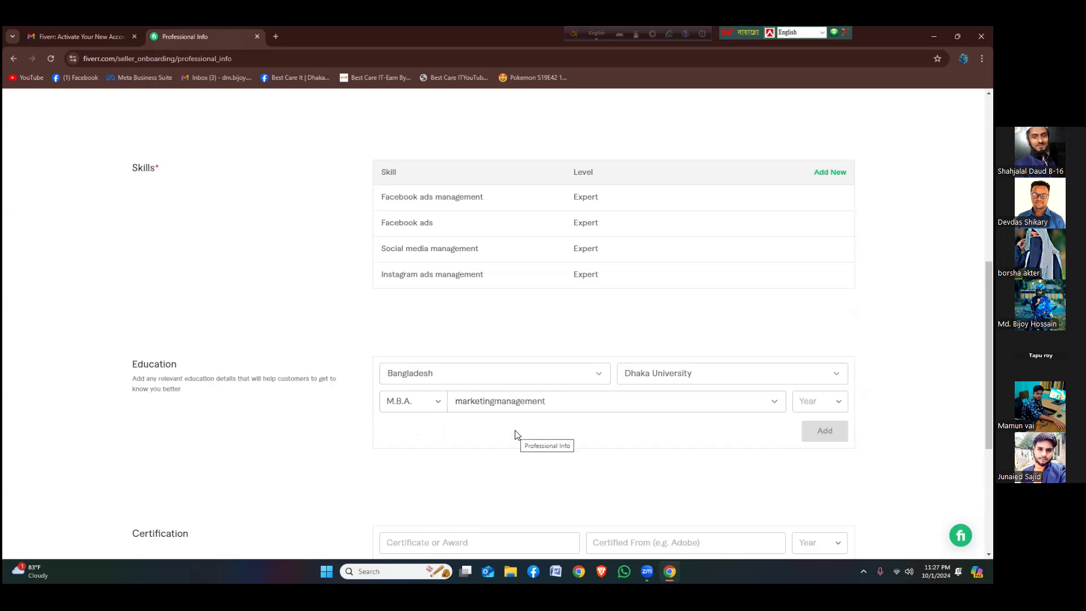
left_click(826, 408)
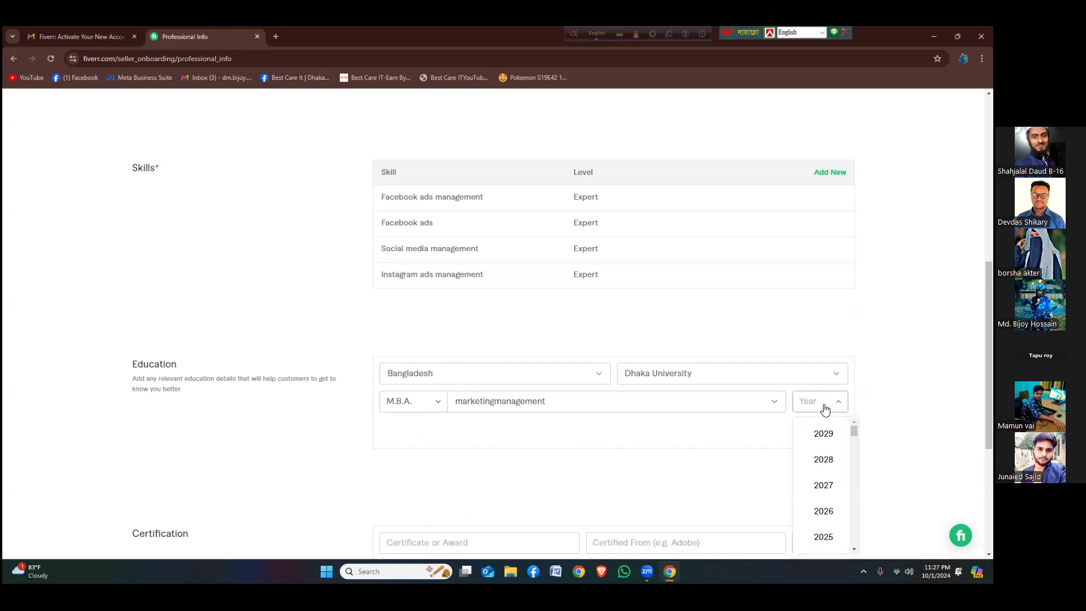
scroll(833, 490, "down", 2)
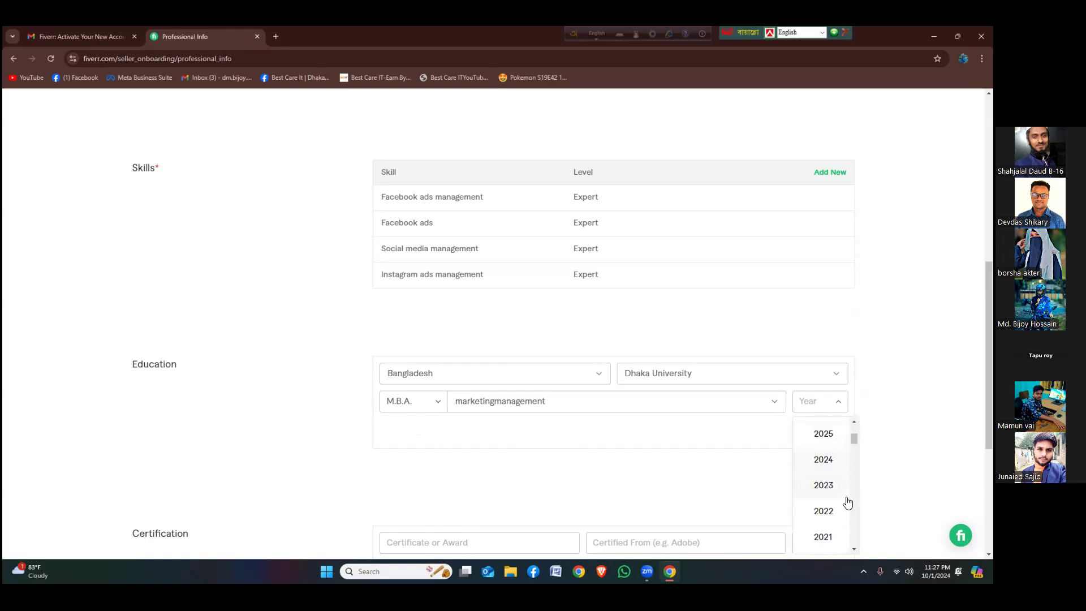
scroll(831, 537, "down", 1)
left_click(831, 512)
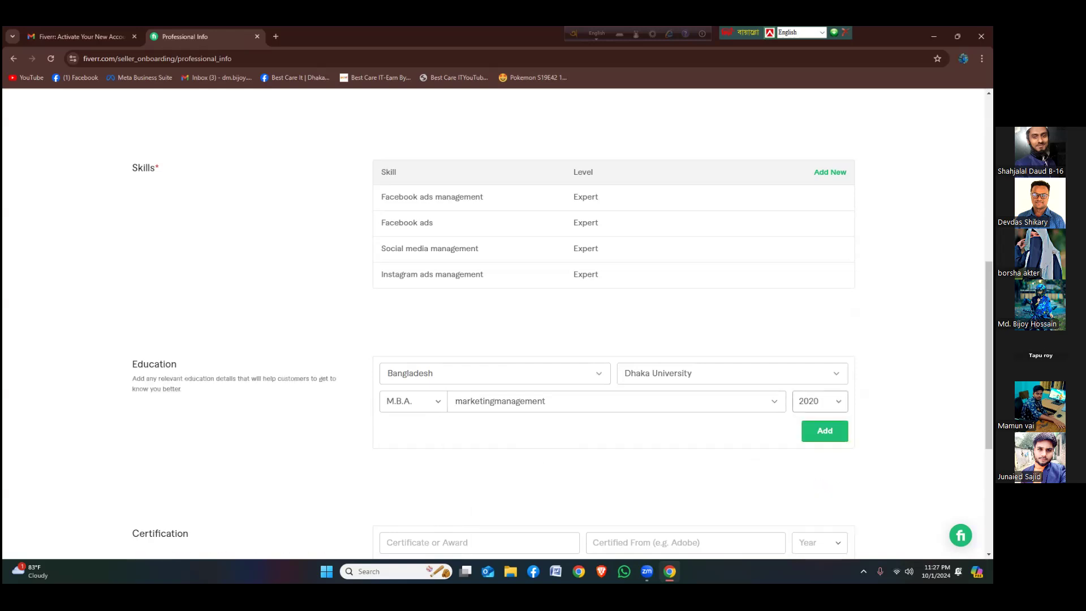
left_click(816, 434)
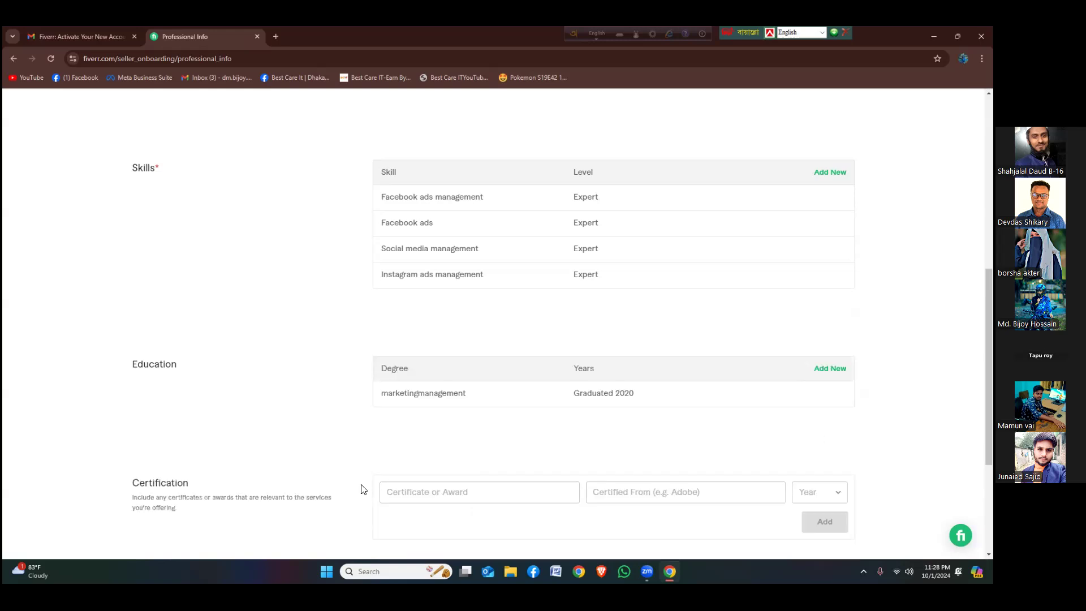
Add the 'Digital Marketing' certificate from 'Best Care IT', dated 2020
left_click(446, 492)
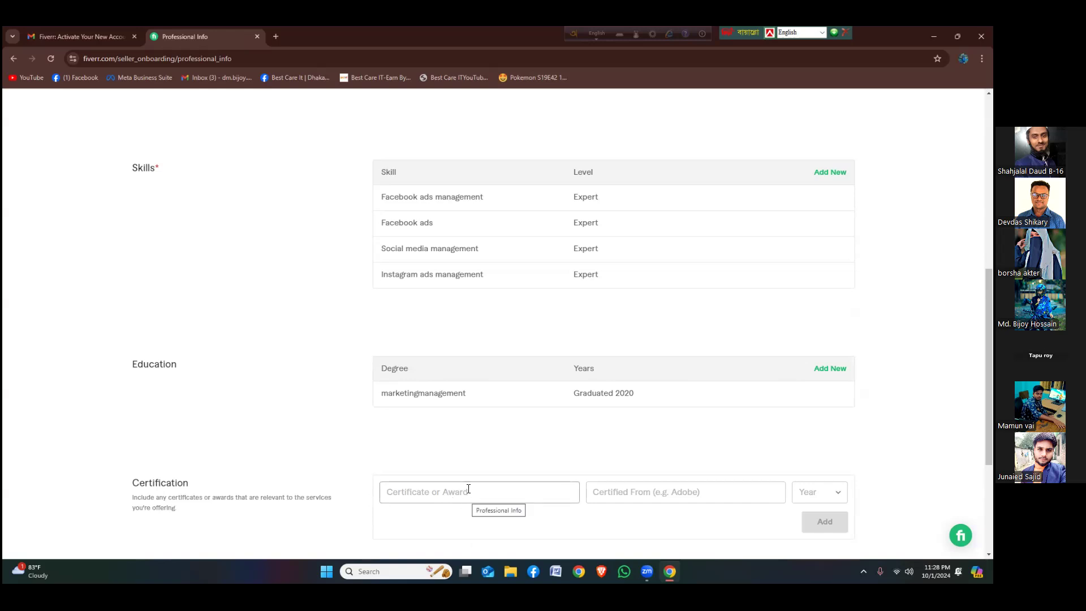
type("Digi")
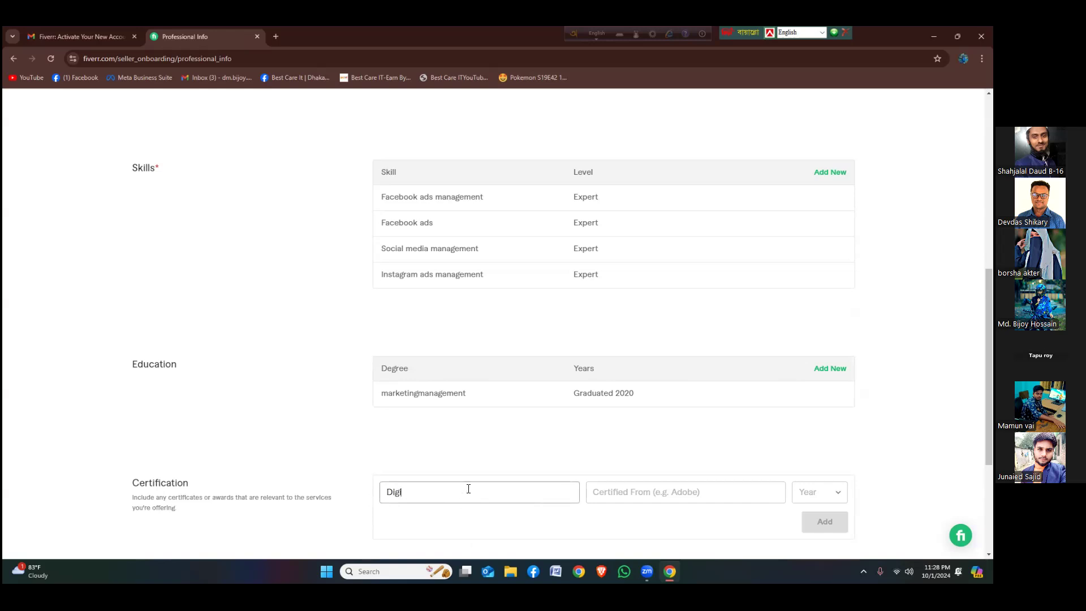
type("tal Marketing")
left_click(702, 494)
type("Best")
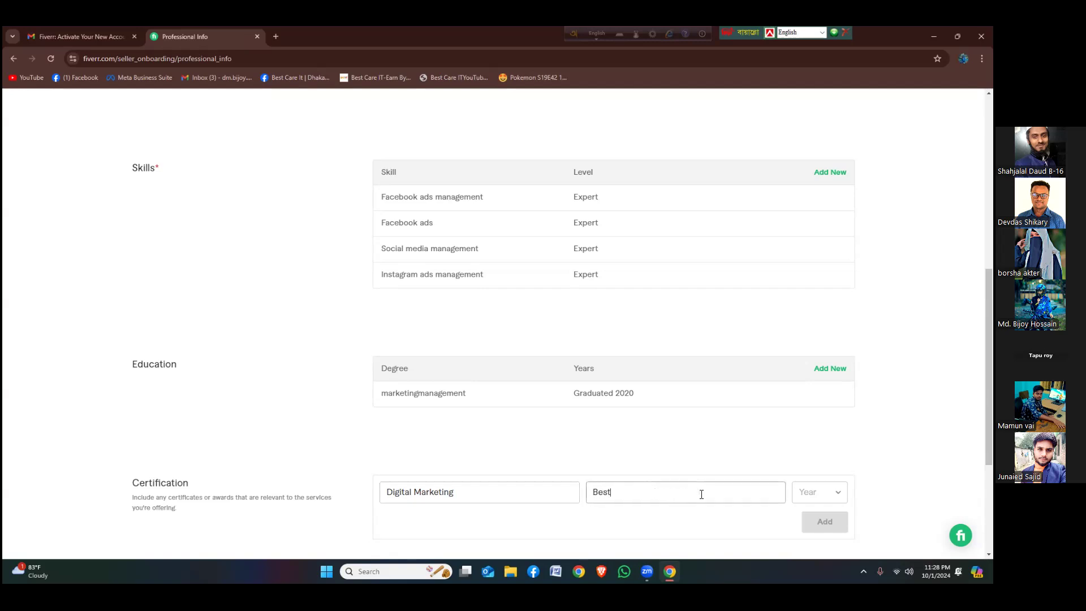
type(" Care IT")
left_click(815, 494)
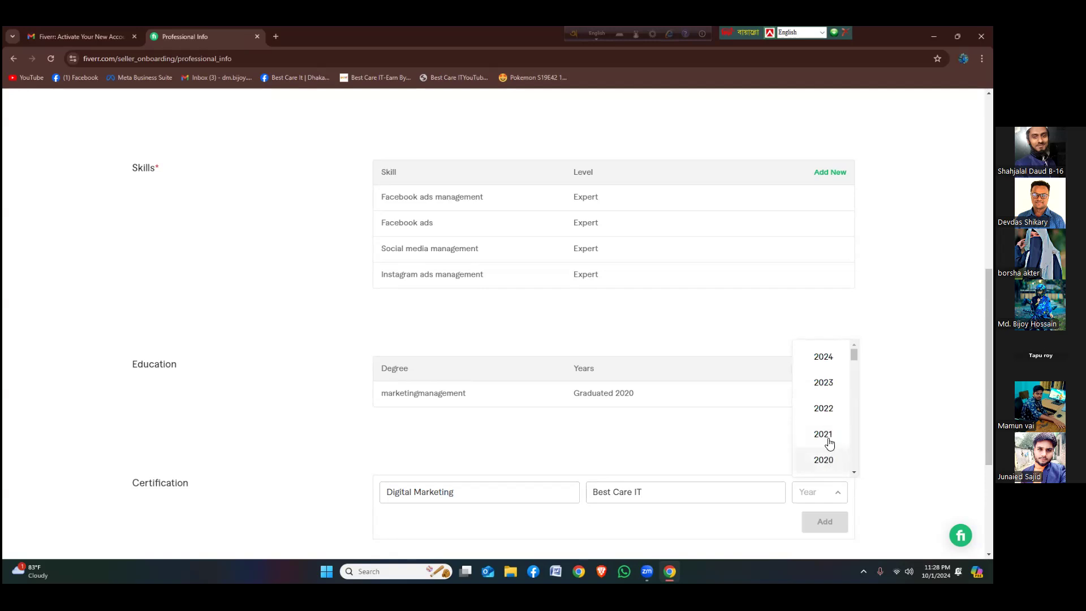
left_click(828, 436)
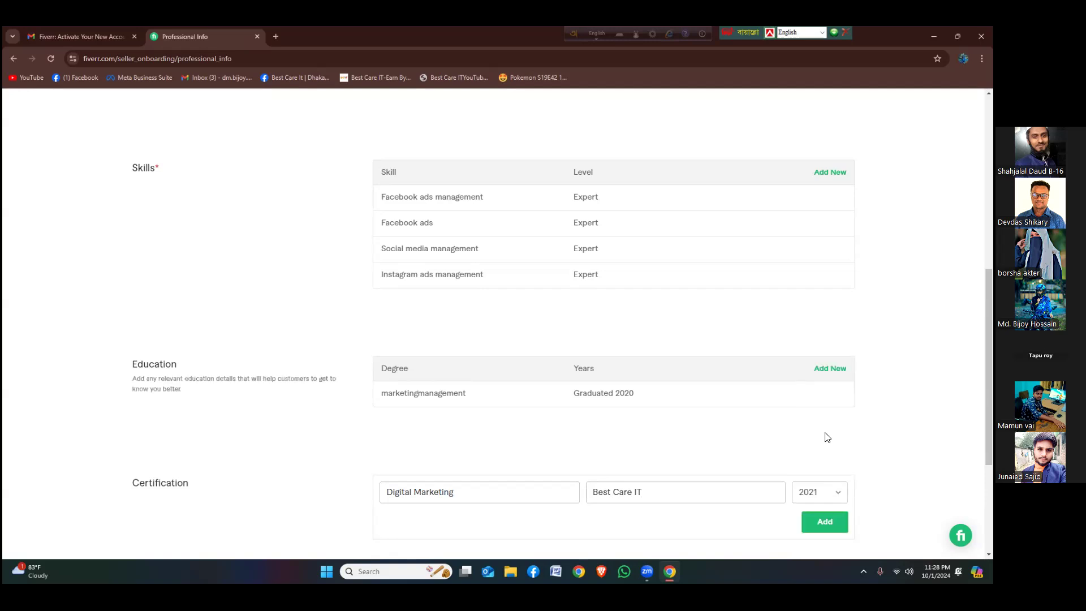
left_click(826, 493)
left_click(828, 464)
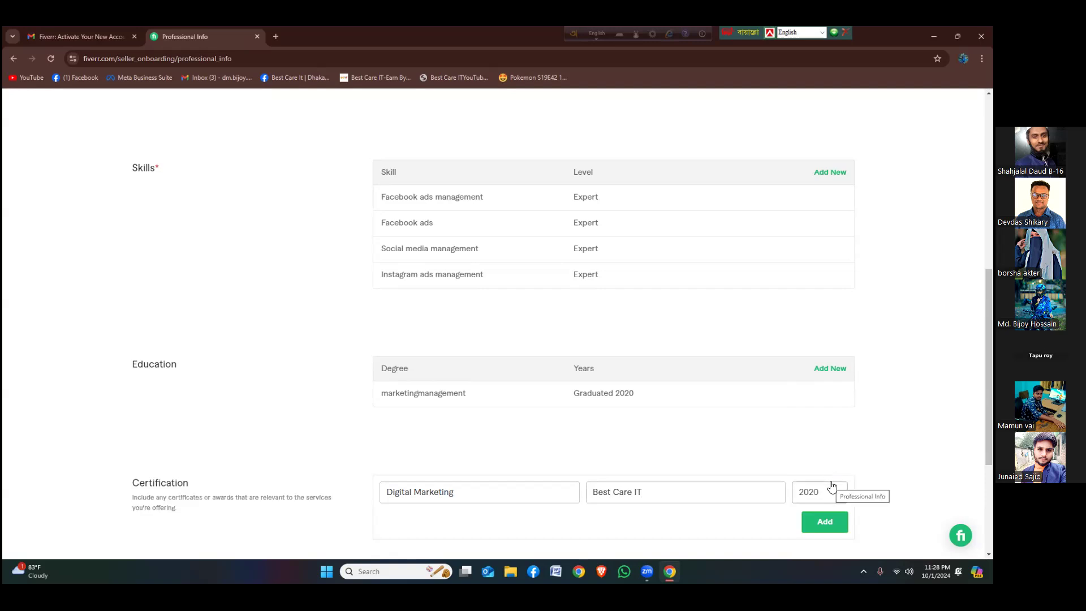
left_click(824, 520)
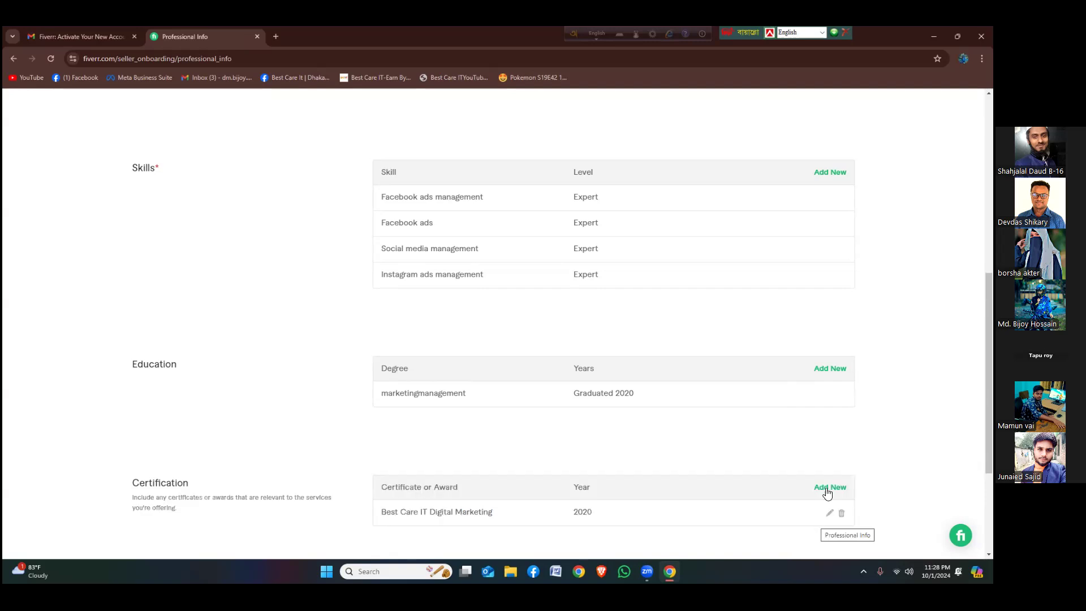
Review the Professional Info page and submit it to reach Account Security
scroll(732, 412, "up", 1)
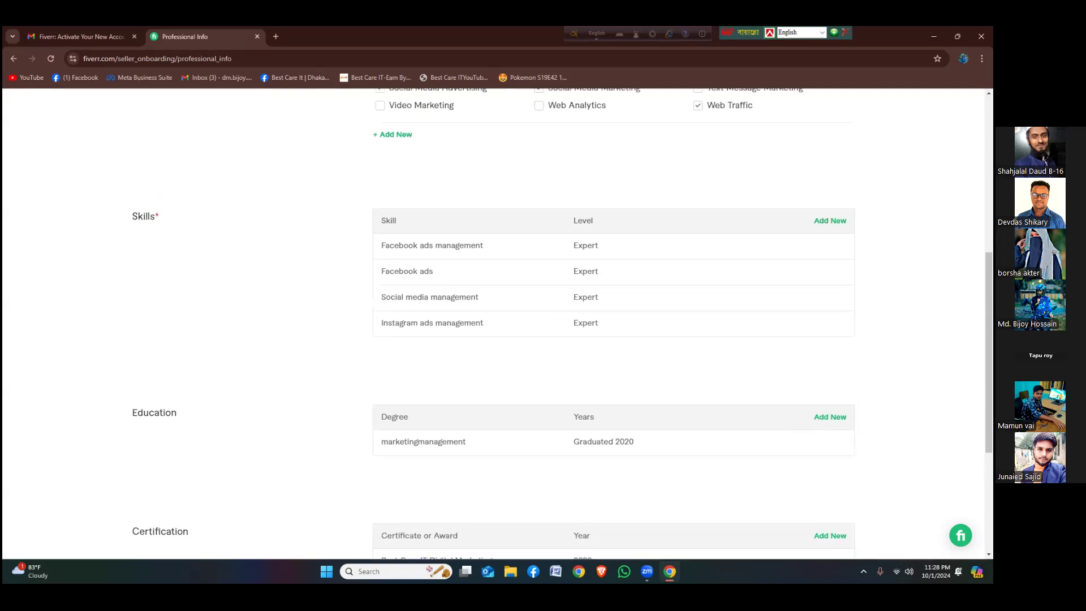
scroll(563, 323, "up", 6)
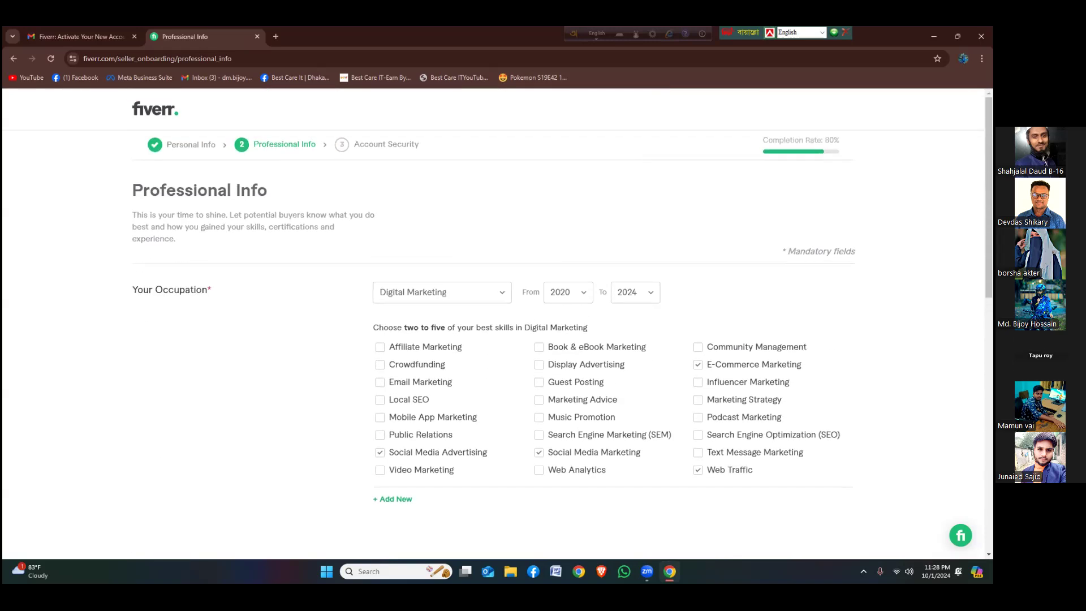
scroll(830, 156, "down", 3)
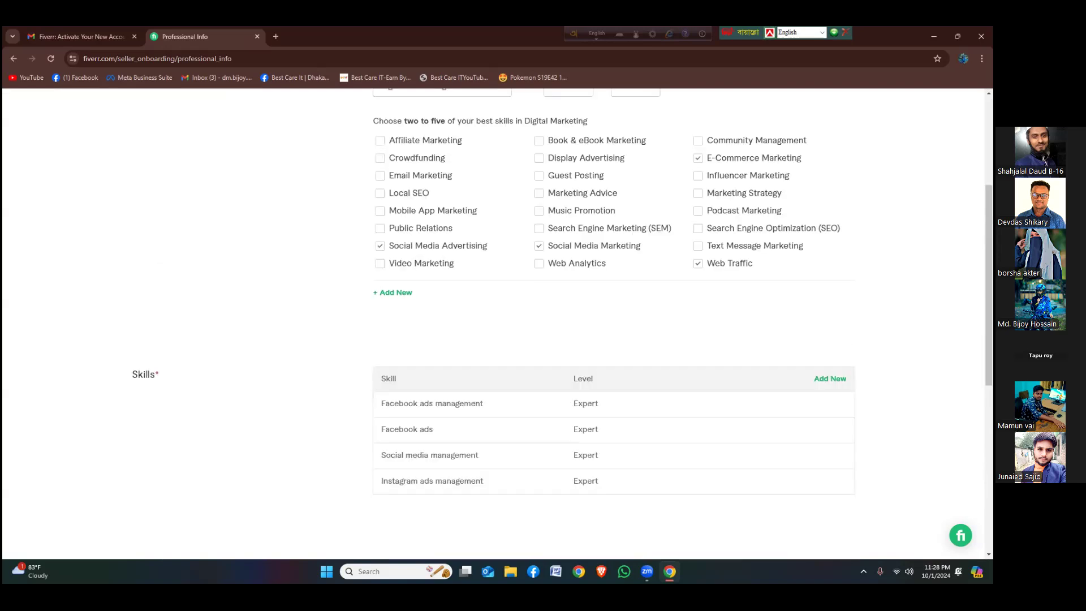
scroll(614, 322, "down", 6)
mouse_move(279, 412)
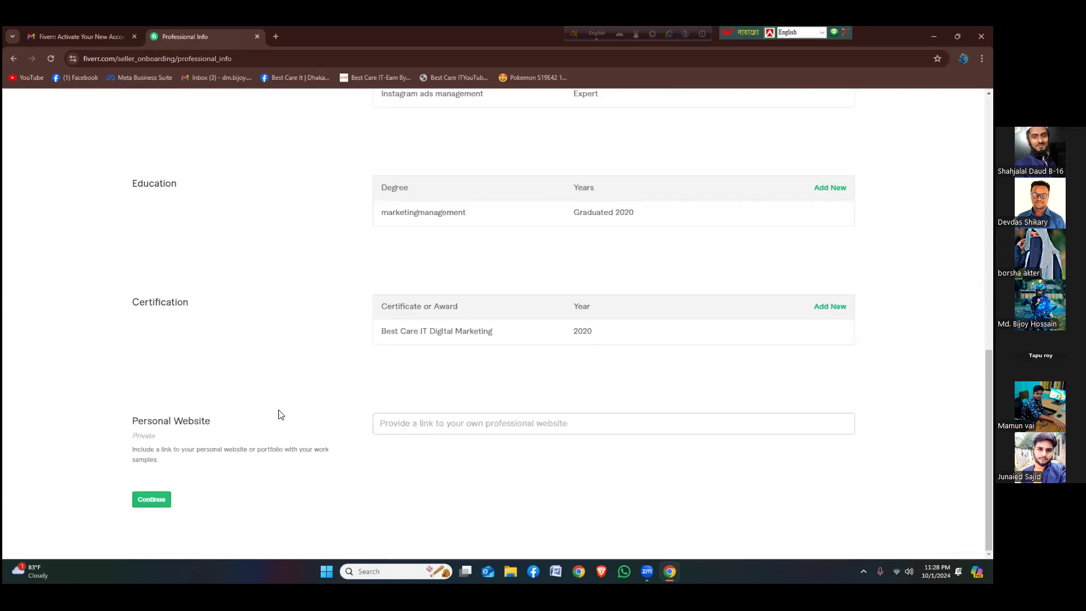
left_click(150, 500)
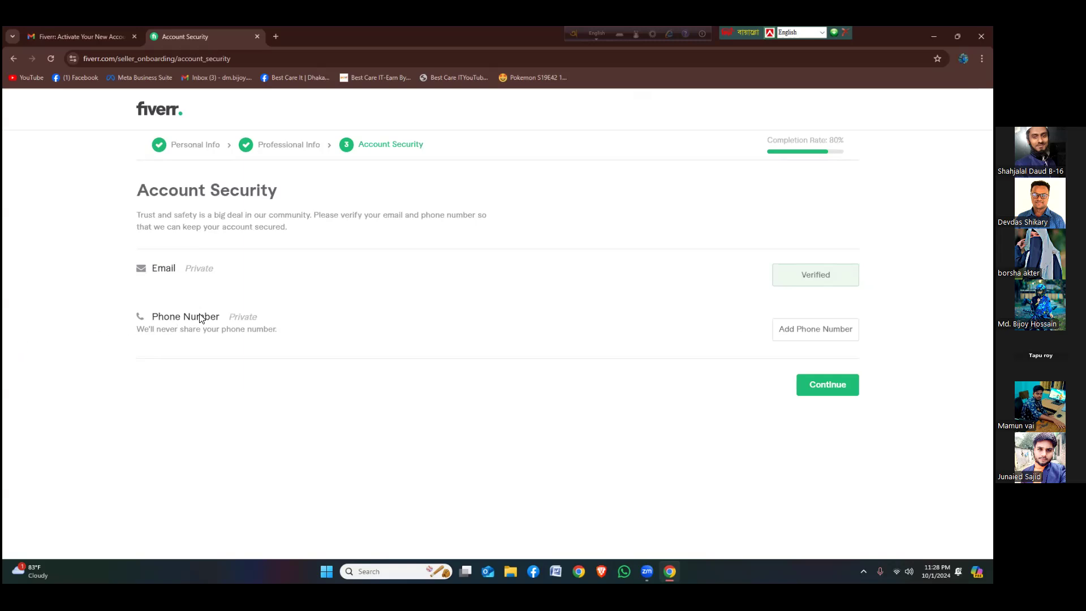
Add the Bangladesh (+880) phone number and request a verification code by SMS
left_click(806, 336)
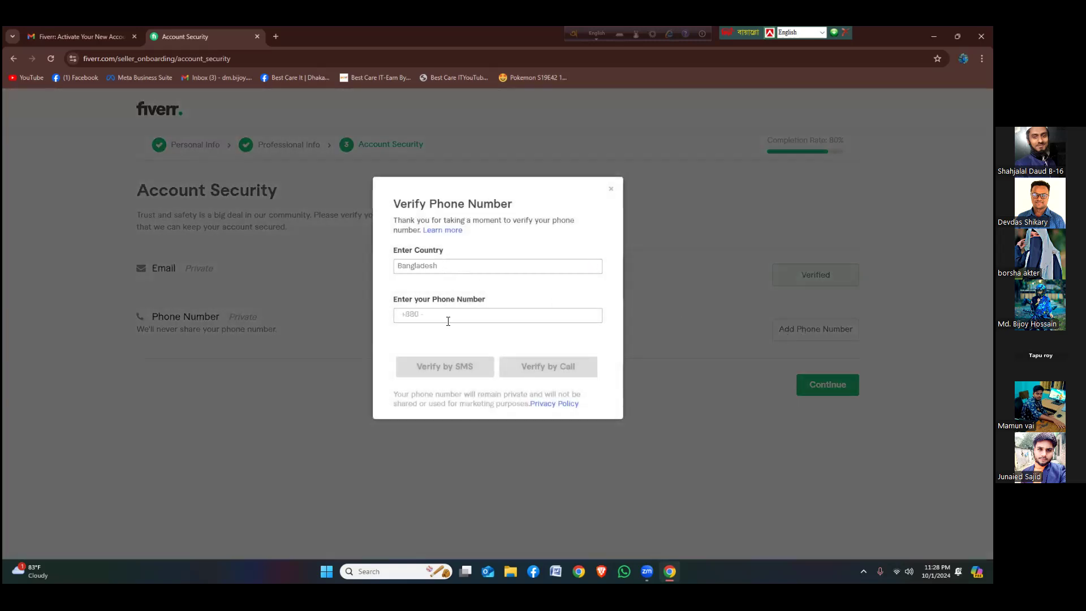
left_click(447, 314)
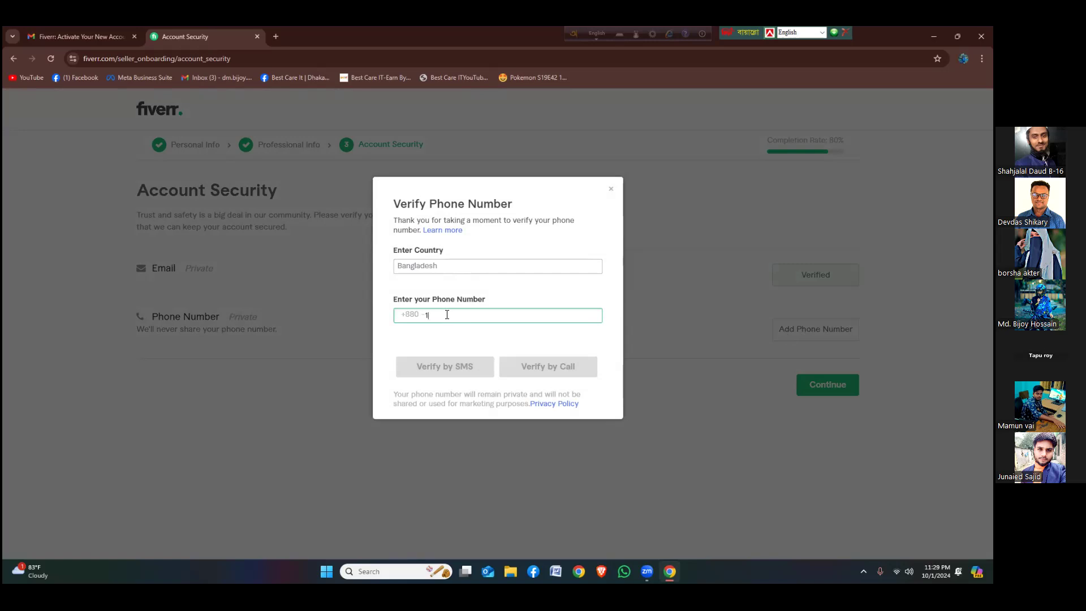
type("7324")
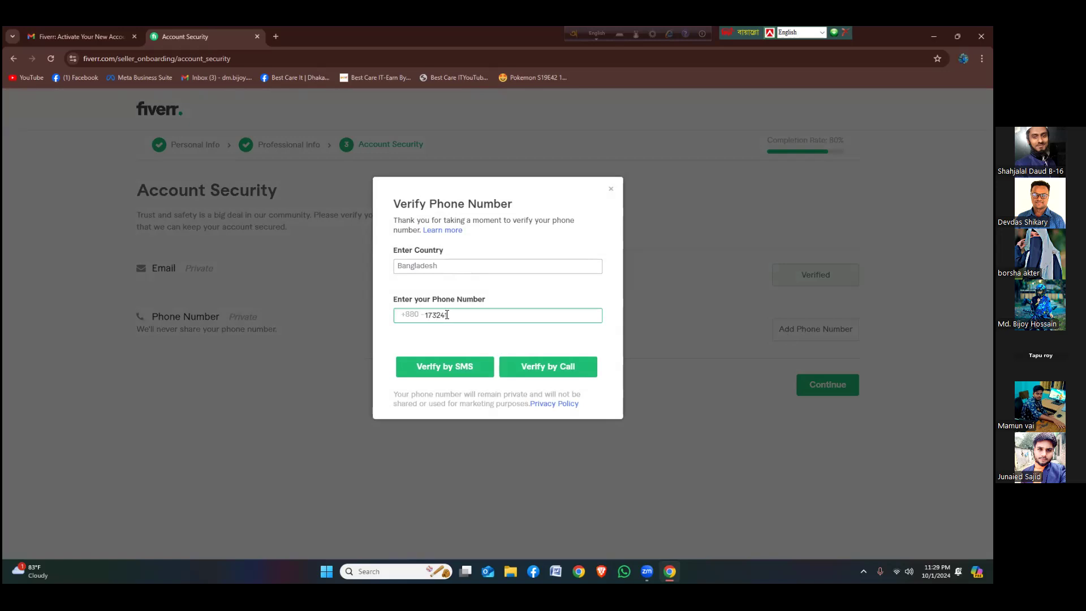
type("4949")
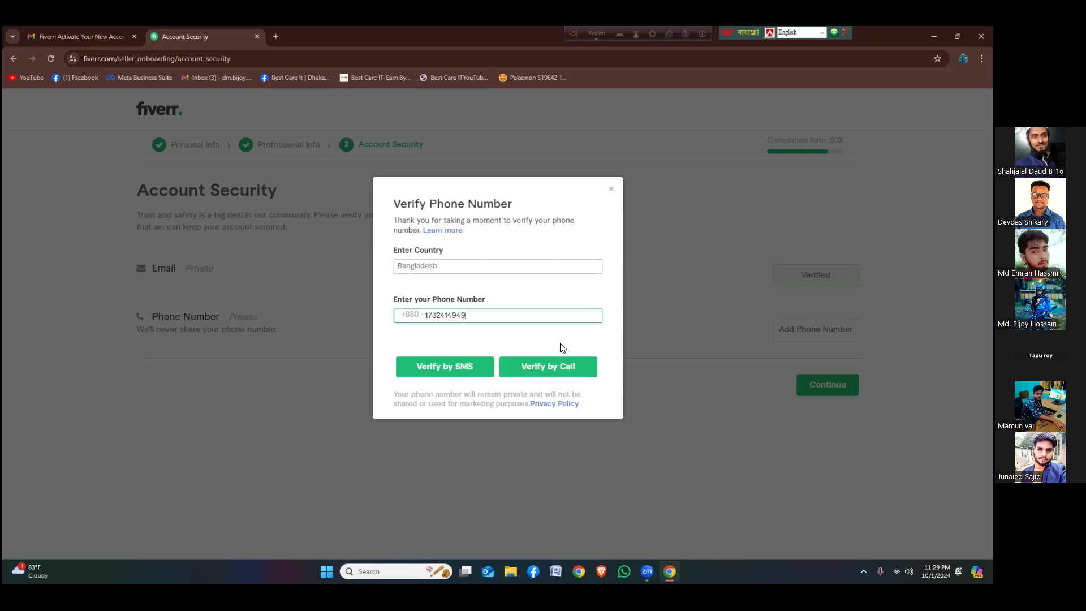
left_click(448, 365)
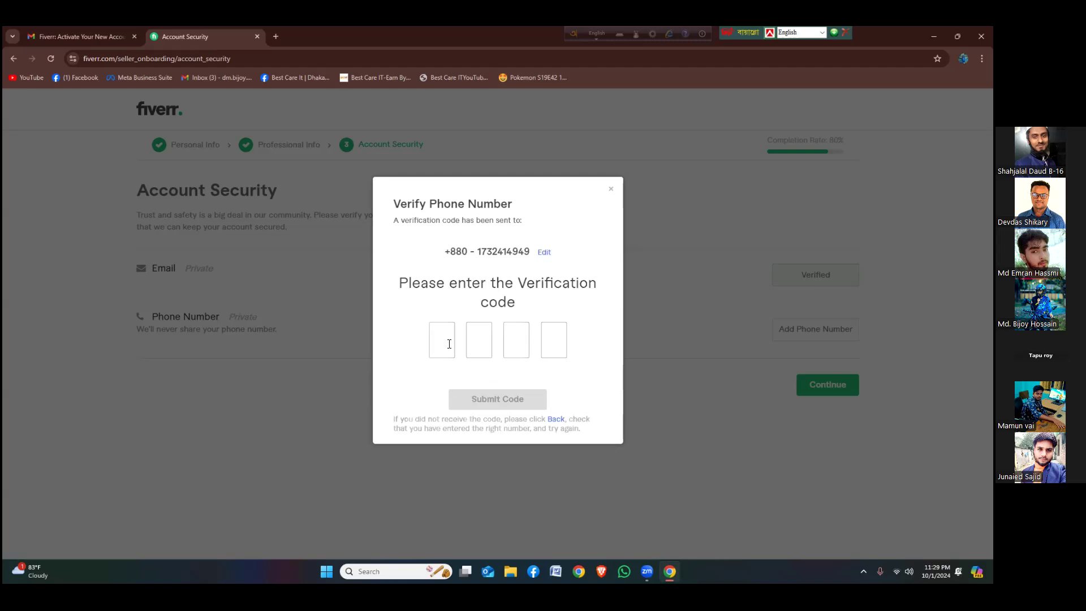
Enter the texted four-digit code, correcting mistyped digits, submit it and confirm verification
left_click(445, 336)
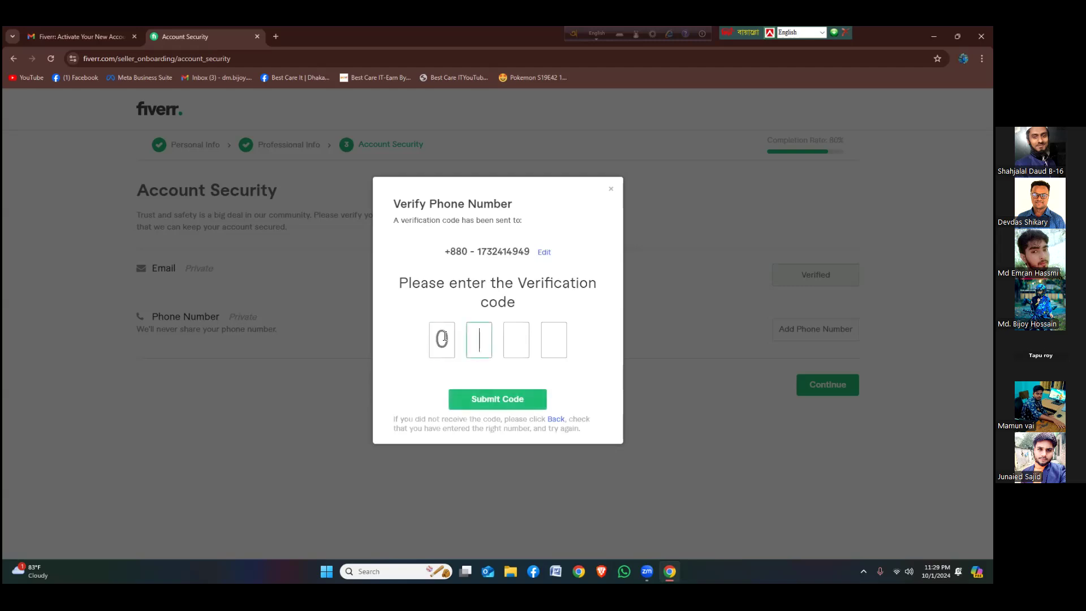
key("BackSpace")
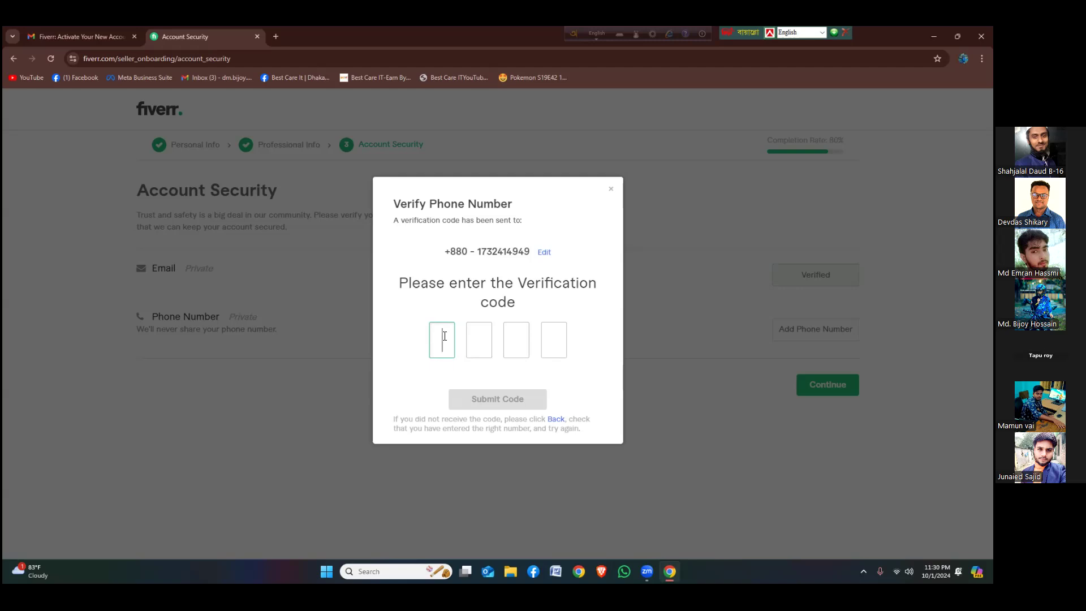
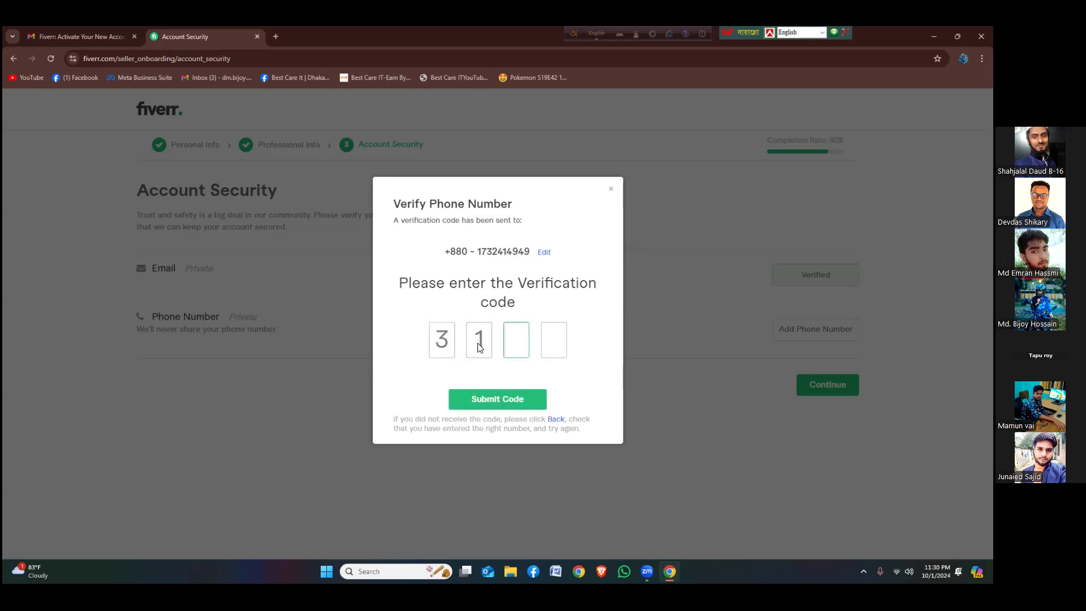
key("BackSpace")
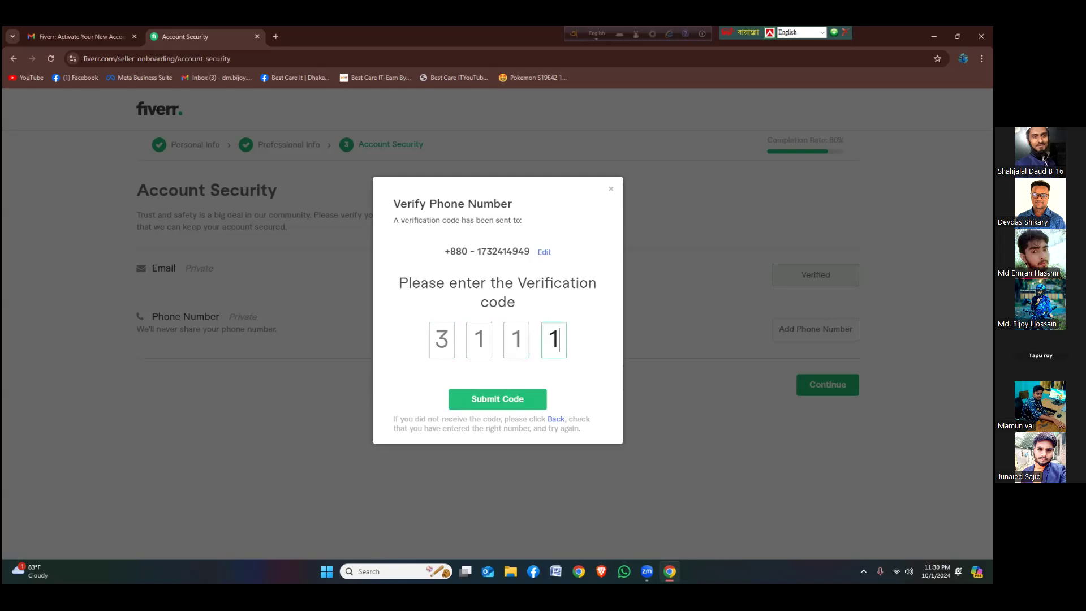
left_click(479, 334)
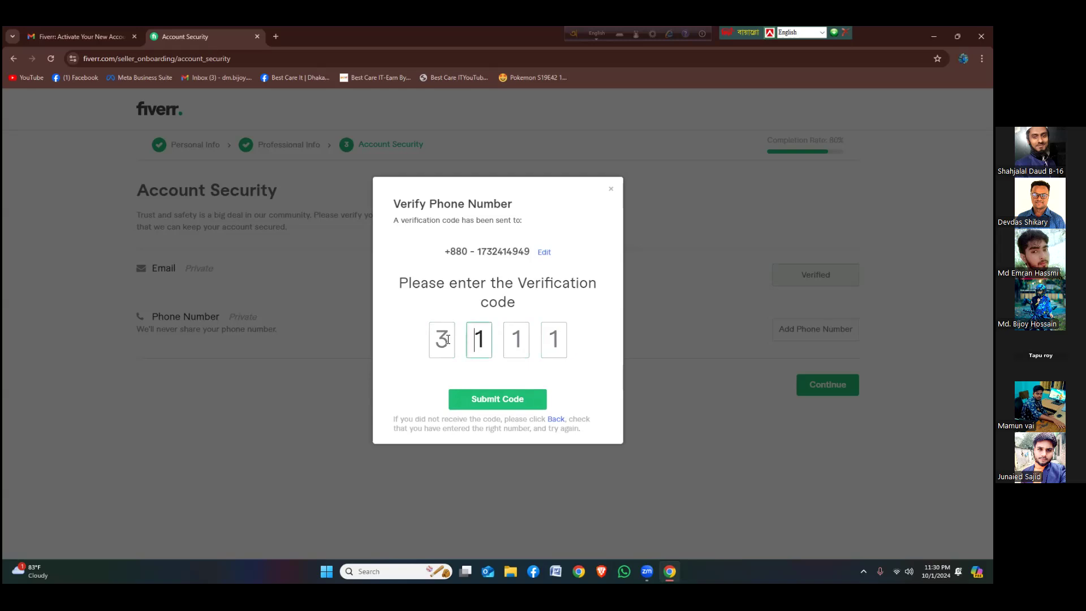
left_click(448, 337)
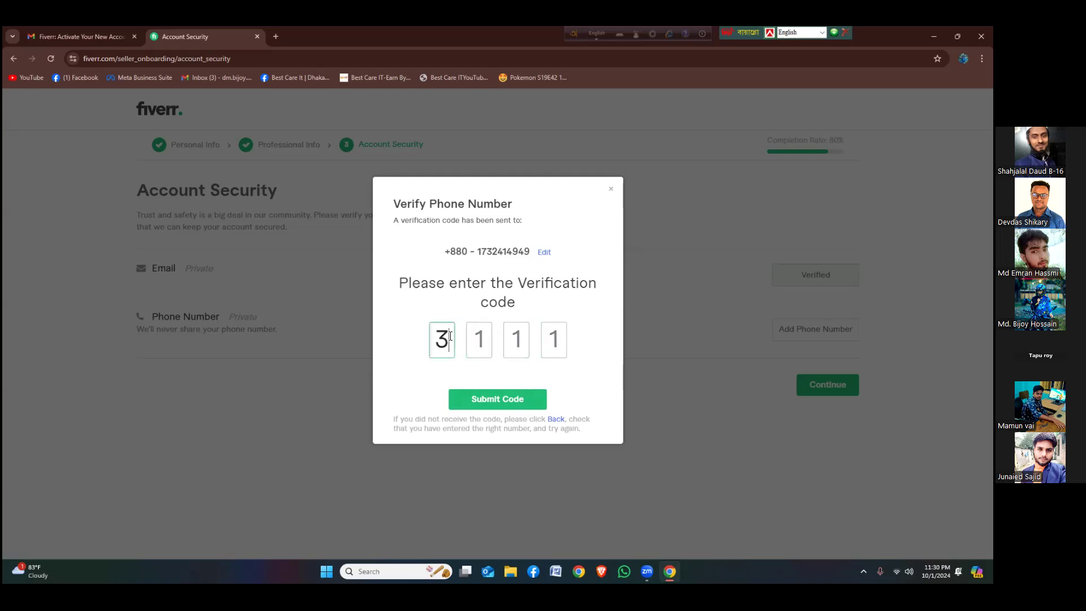
key("BackSpace")
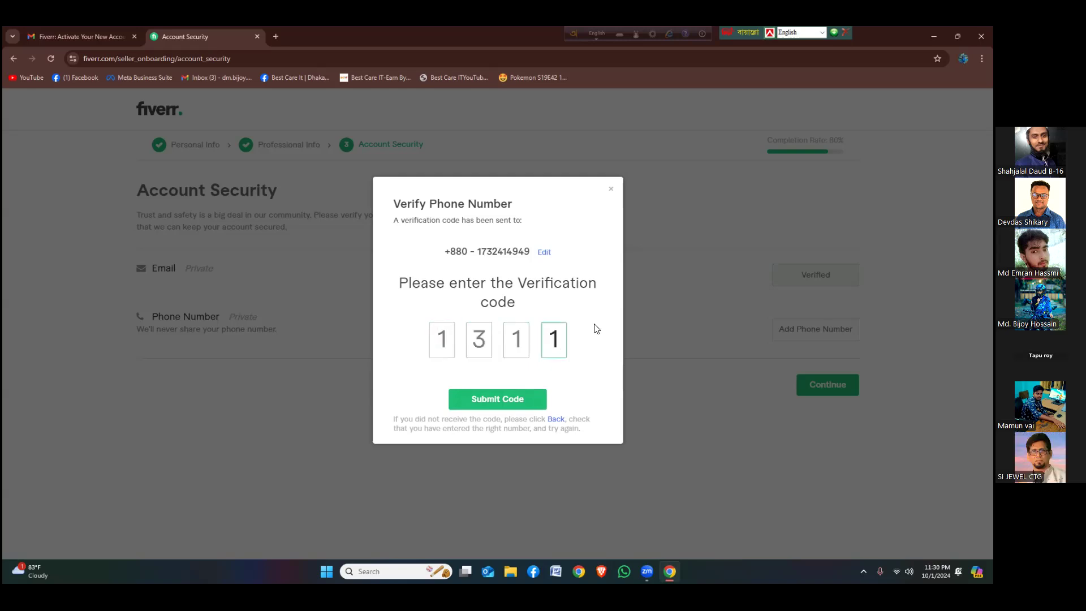
left_click(490, 401)
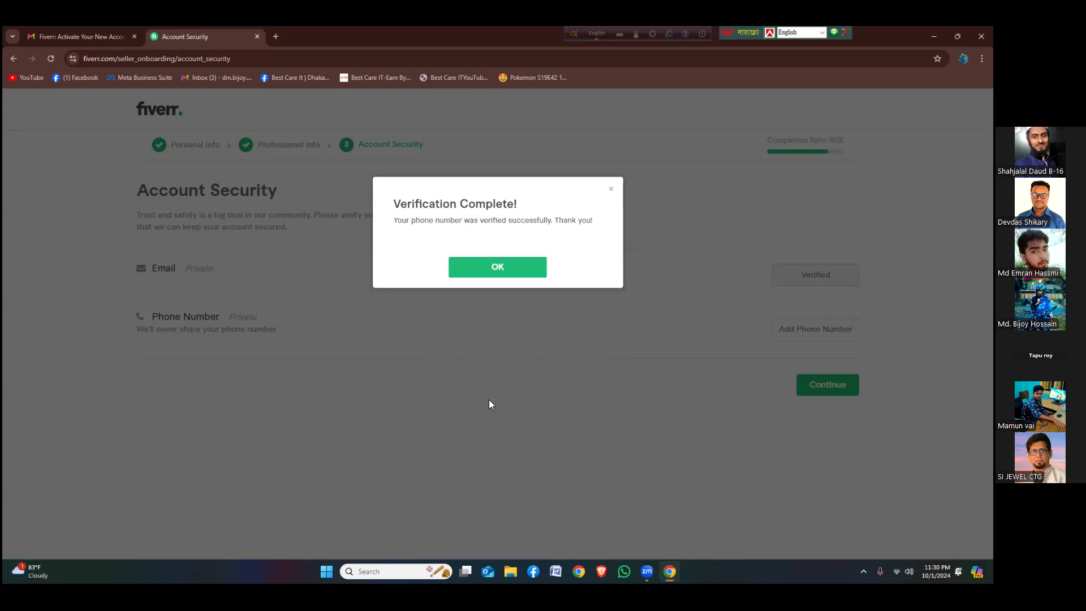
left_click(456, 270)
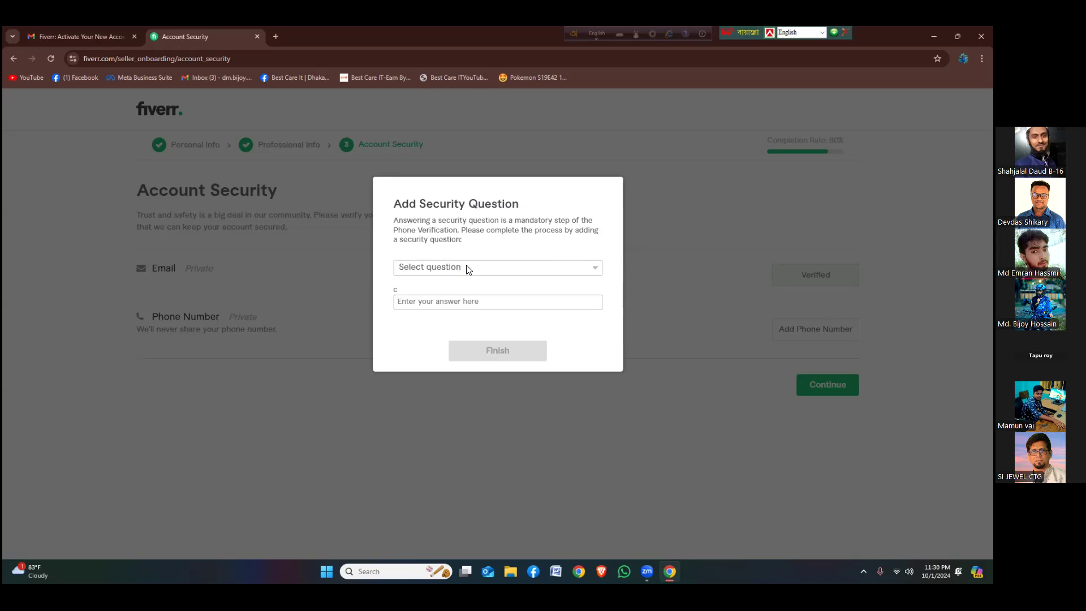
Set 'What was your childhood nickname?' as security question, enter the answer, and finish
left_click(472, 267)
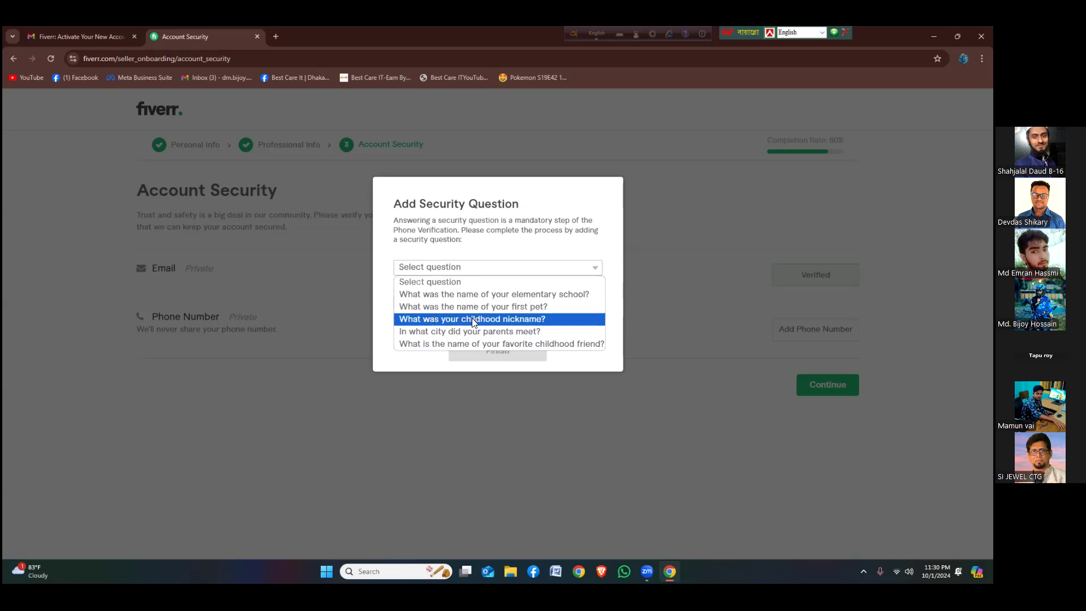
left_click(525, 322)
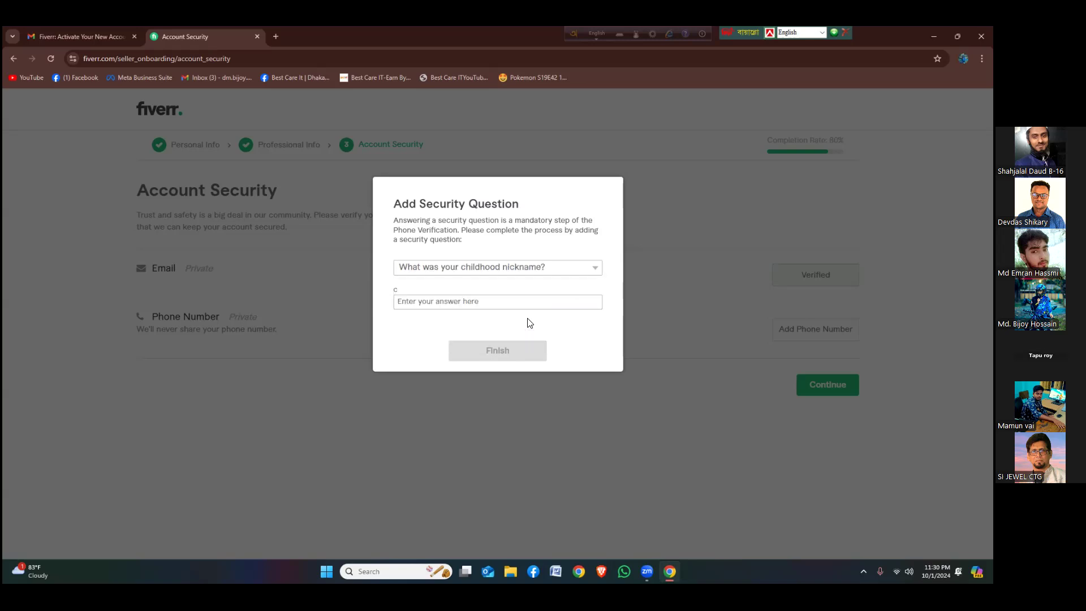
left_click(485, 302)
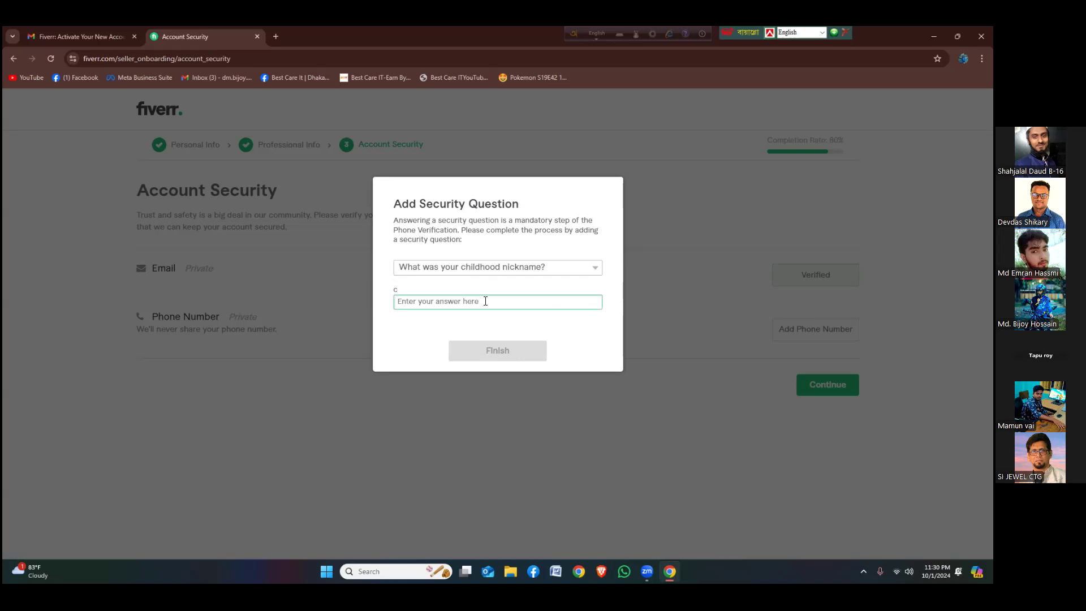
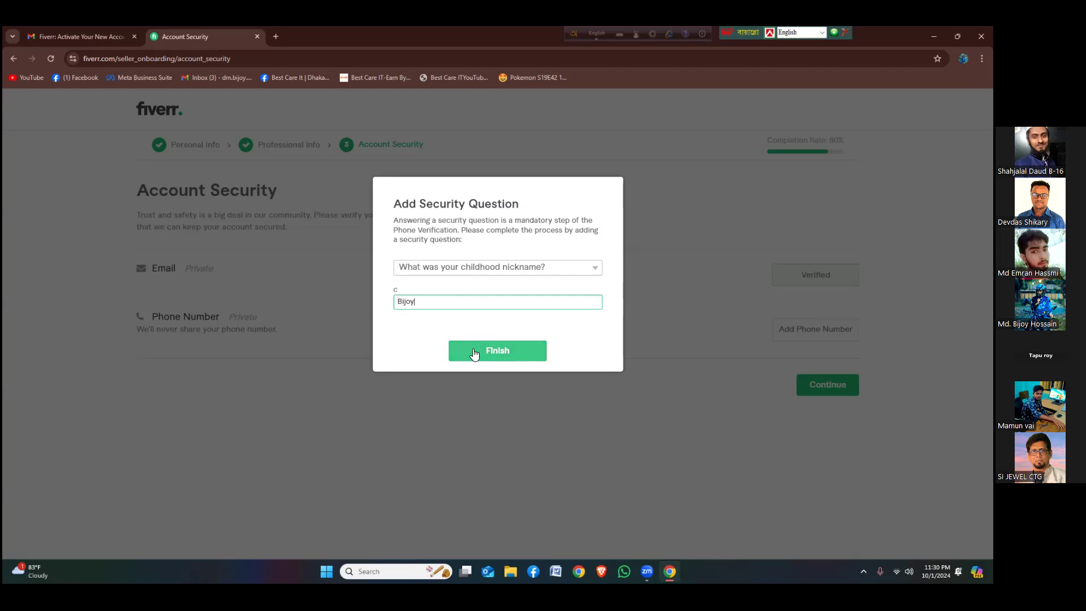
left_click(500, 353)
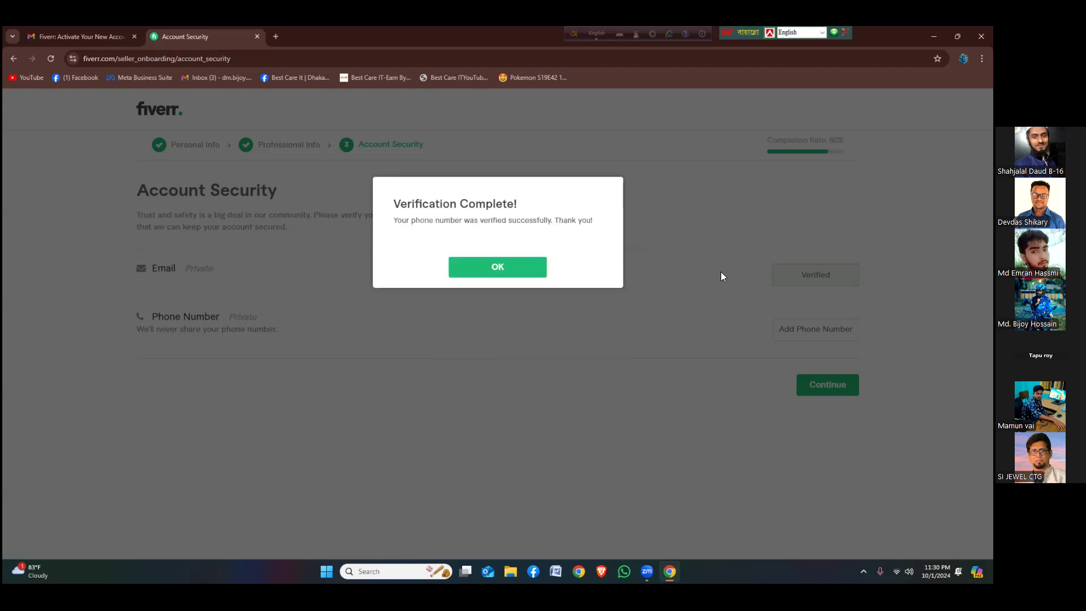
left_click(511, 268)
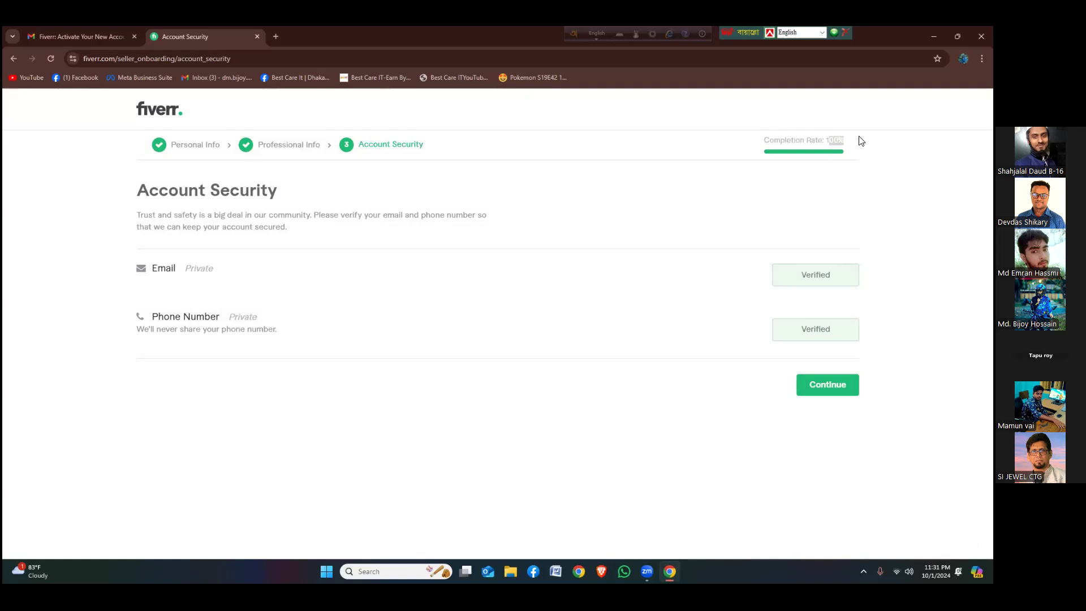
Continue past Account Security and Kickstart, then leave the $20 checkout unpaid for the home page
left_click(812, 393)
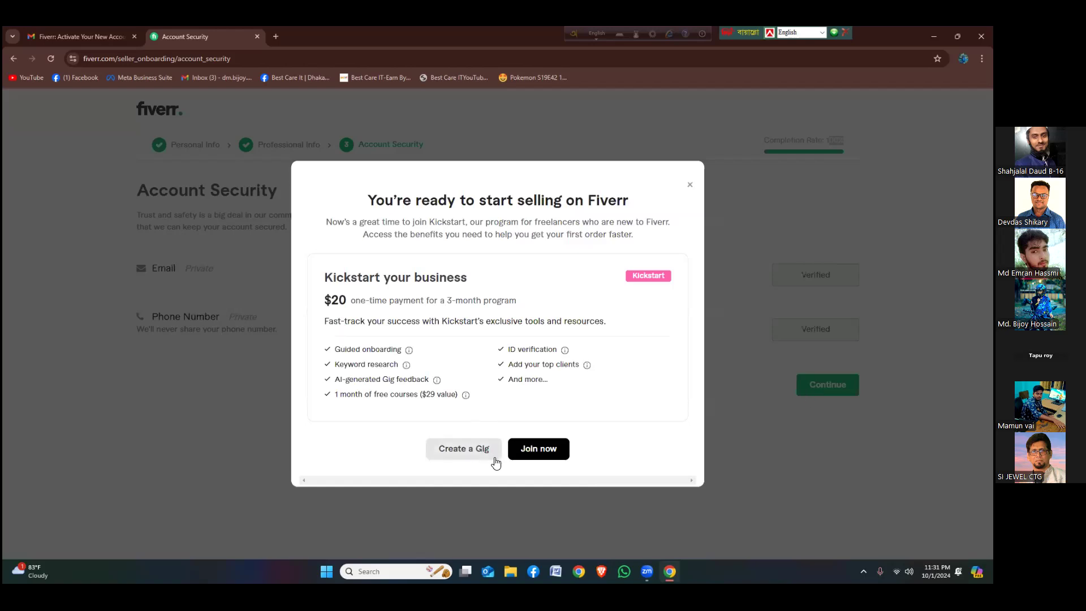
left_click(544, 456)
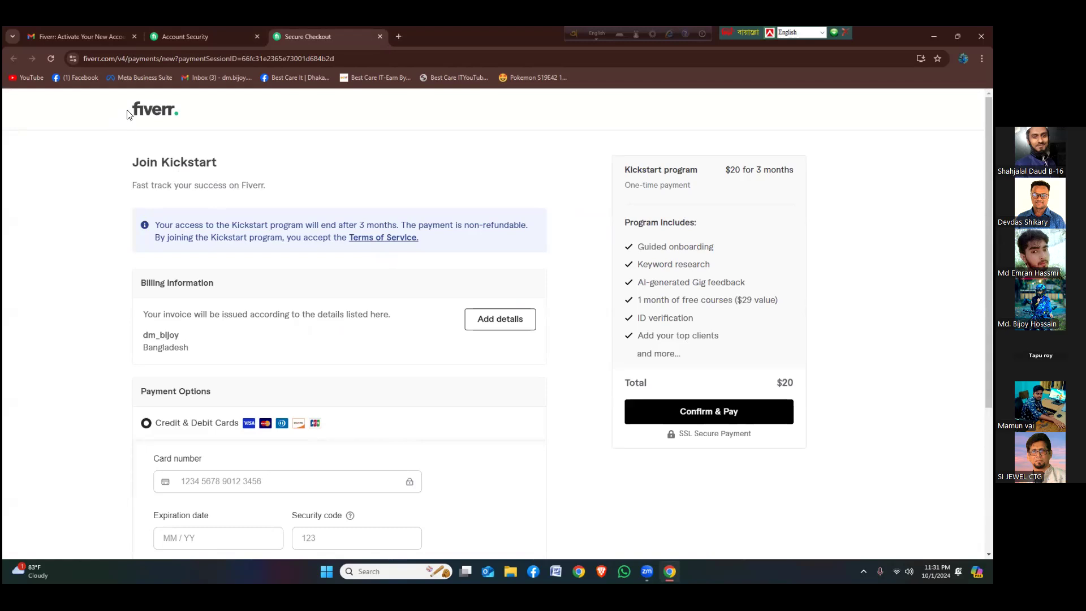
left_click(145, 110)
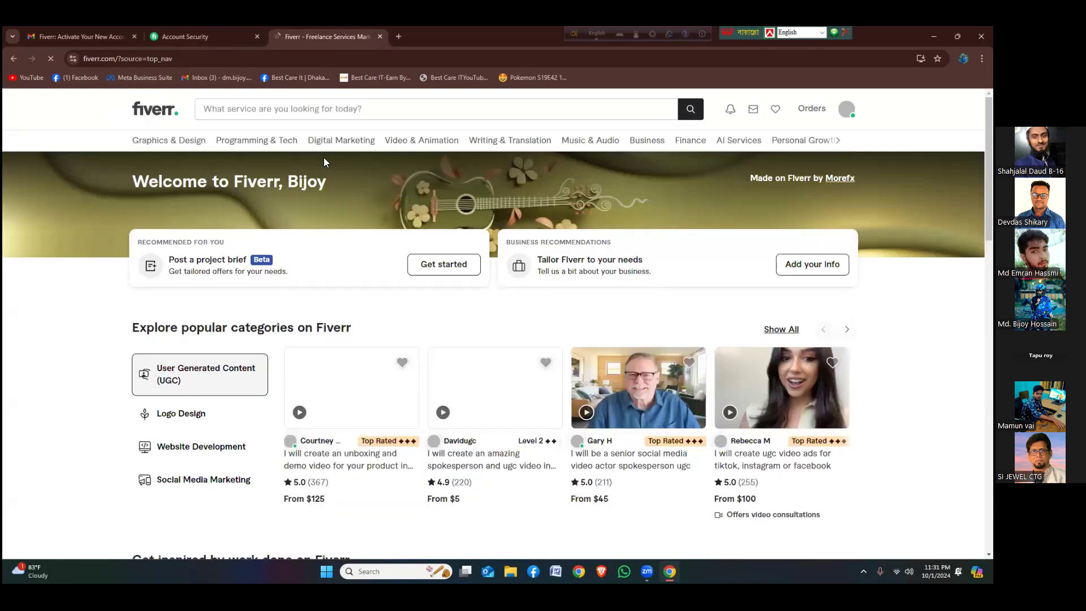
Load the Fiverr home page and open the avatar's account menu
left_click(143, 114)
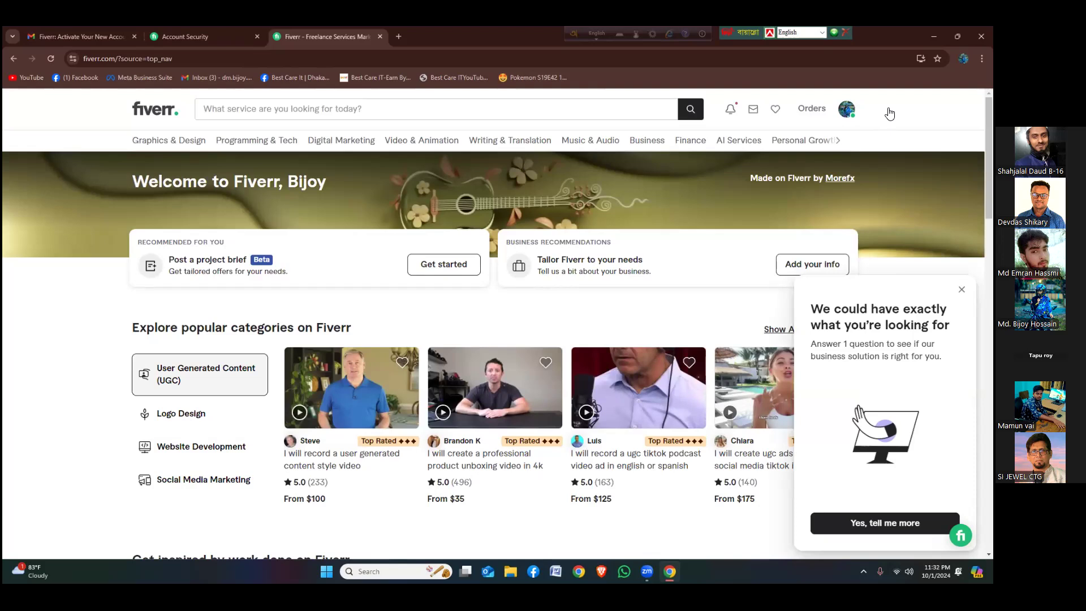
left_click(836, 110)
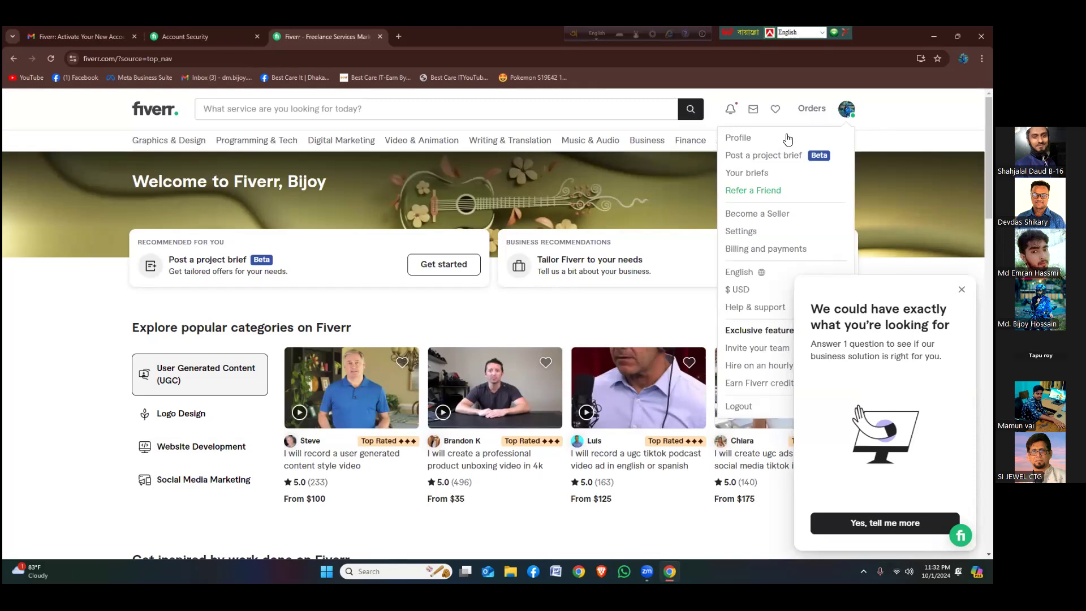
Open the buyer profile, then follow the 'seller mode' link under Explore Fiverr
left_click(739, 138)
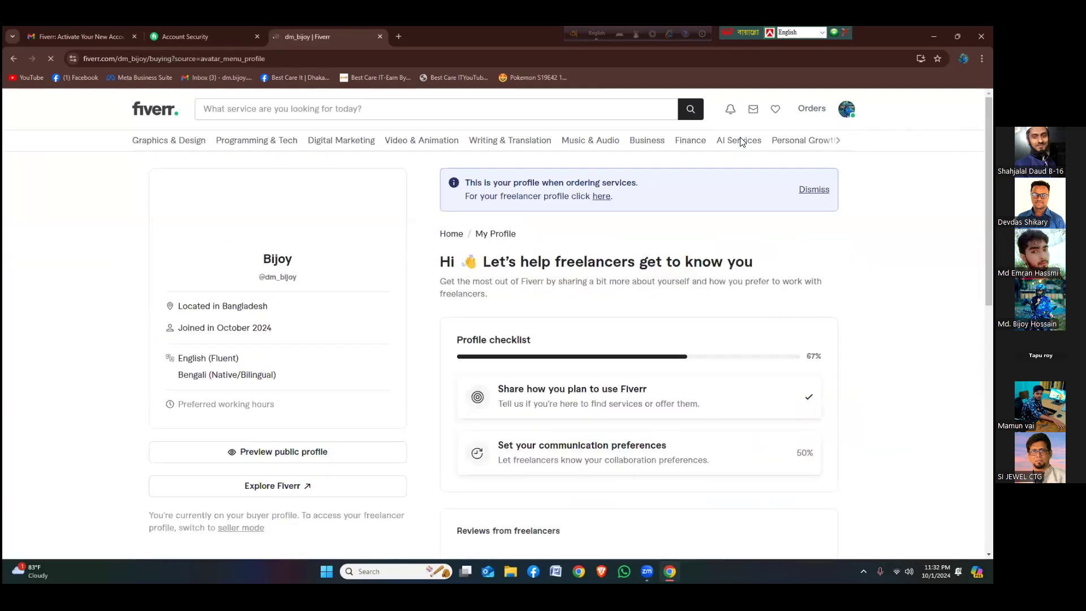
mouse_move(742, 142)
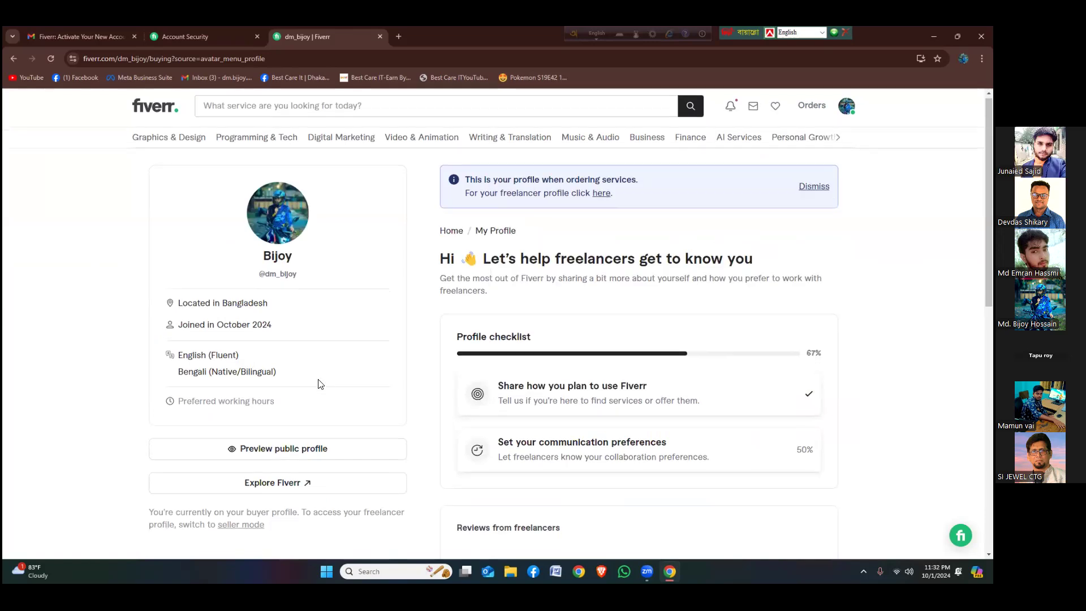
scroll(318, 383, "down", 3)
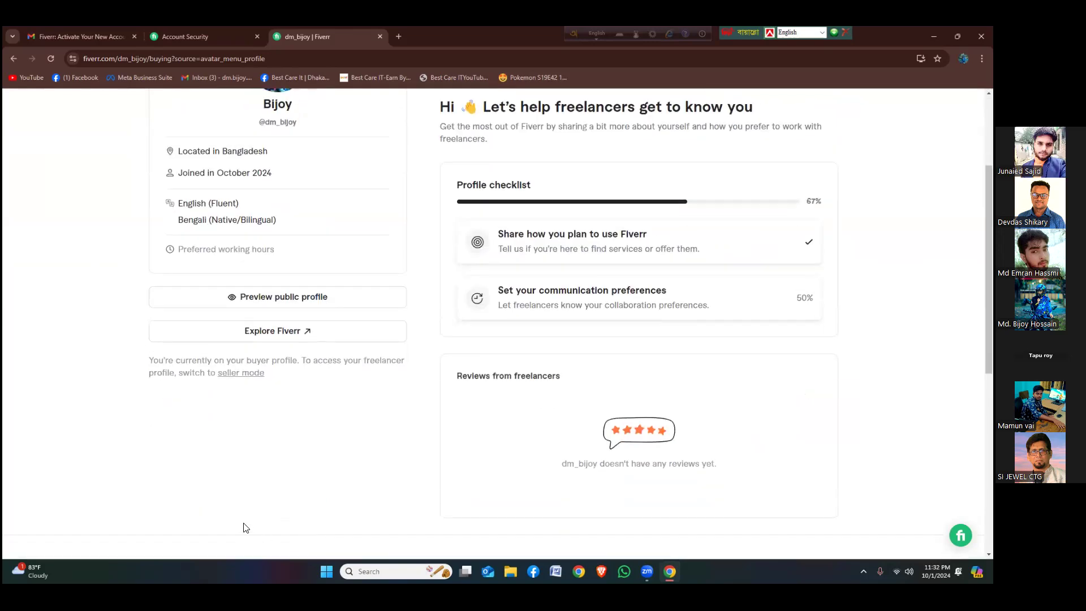
left_click(253, 374)
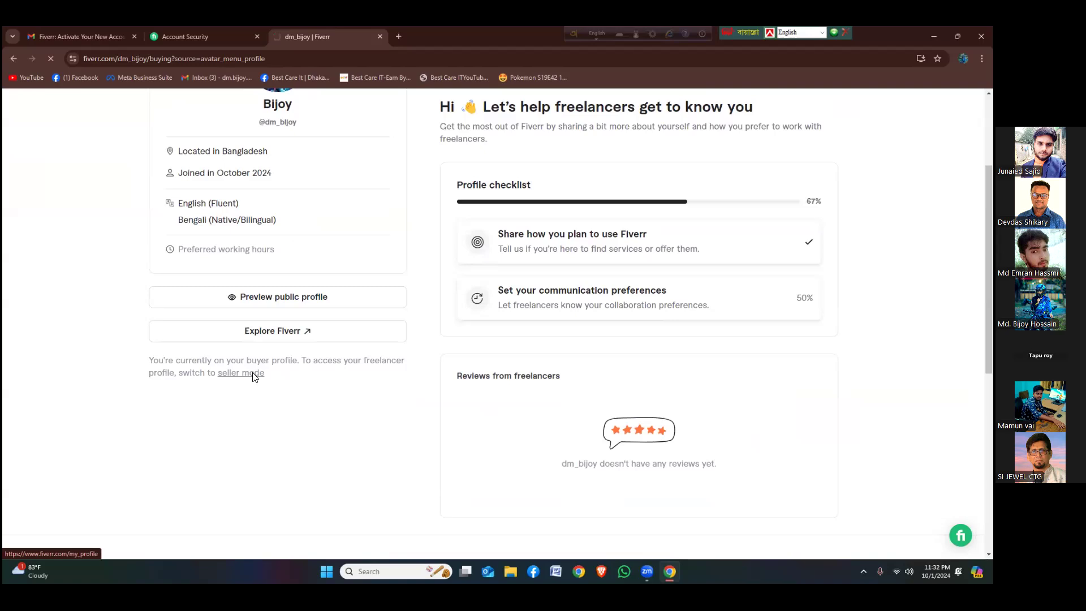
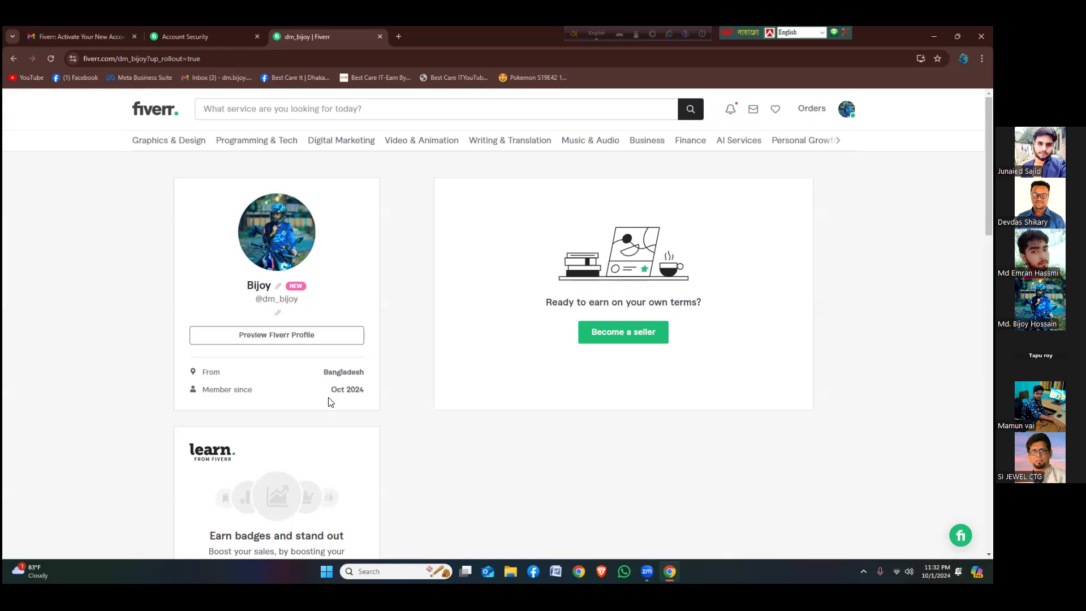
Open Account settings and review the full name, e-mail, online status and deactivation options
left_click(844, 112)
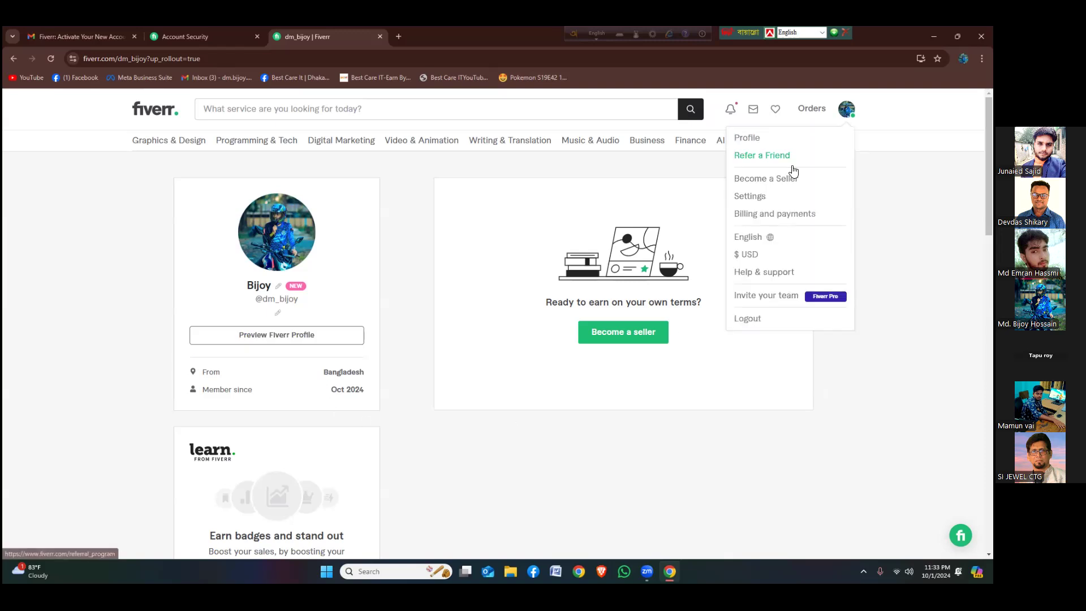
left_click(752, 198)
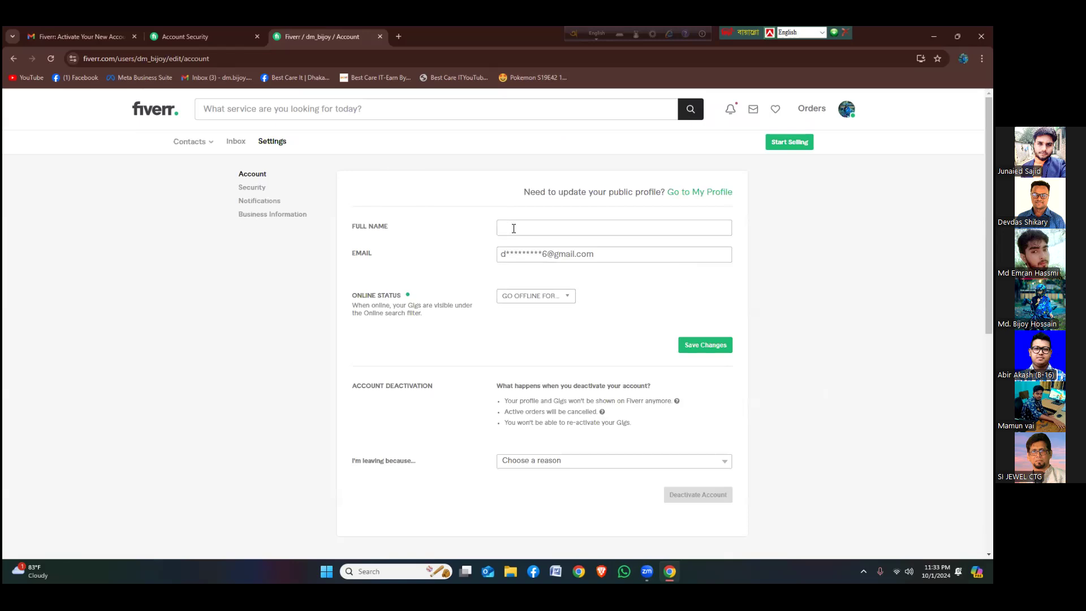
scroll(576, 357, "down", 2)
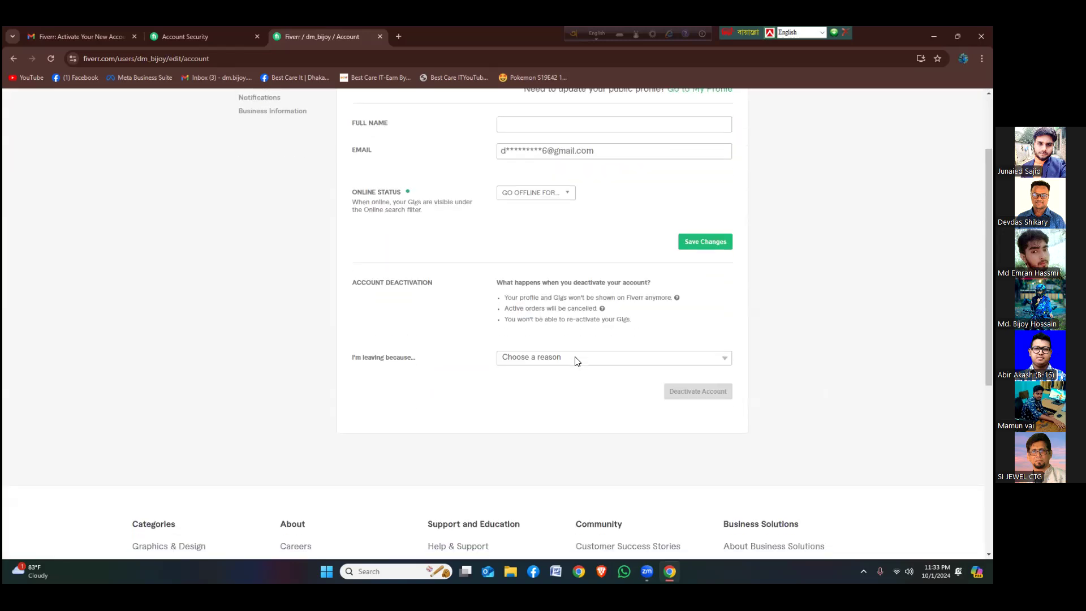
scroll(576, 360, "down", 2)
scroll(576, 359, "up", 4)
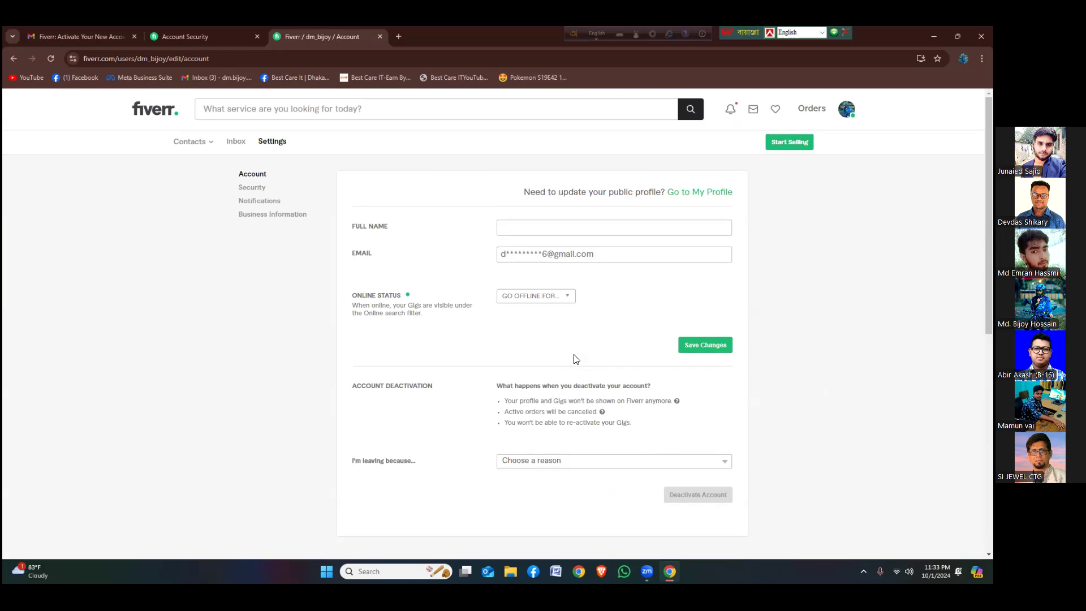
left_click(846, 110)
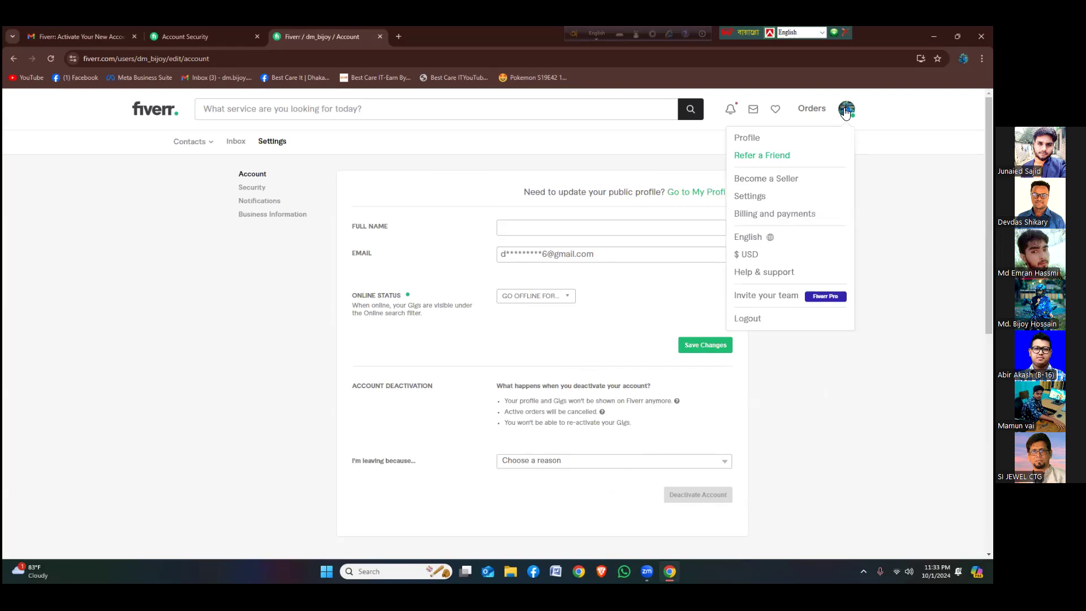
Review the Billing information form, with country Bangladesh and empty address and tax ID fields
left_click(748, 220)
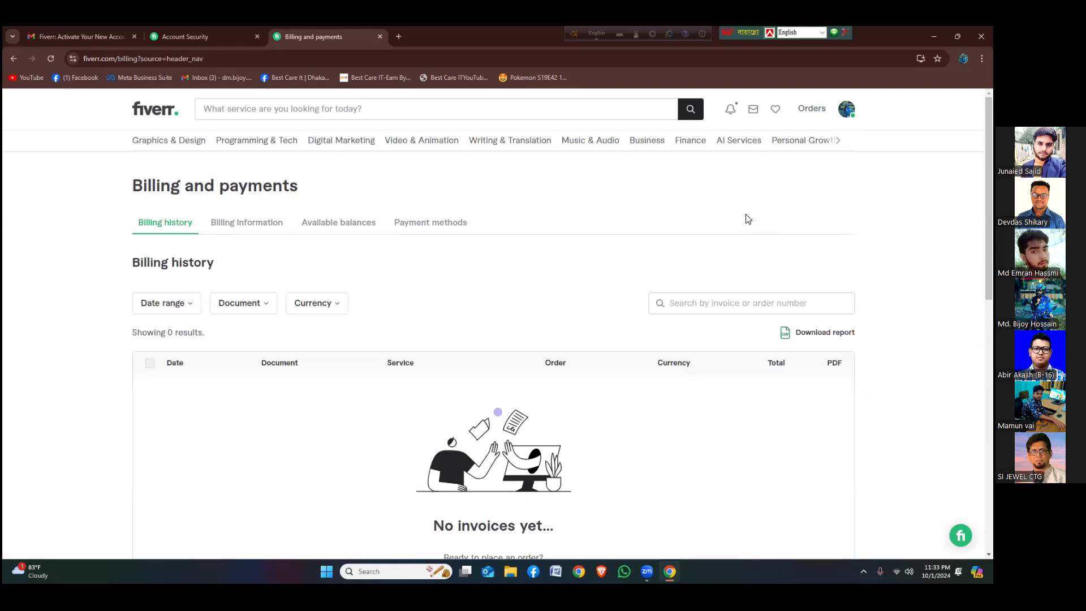
left_click(228, 230)
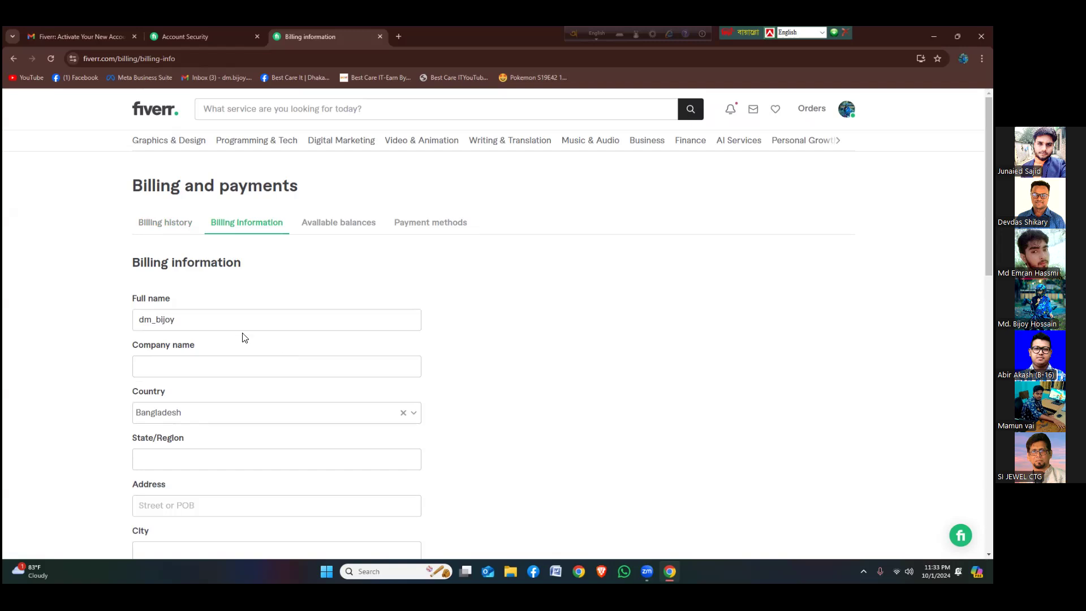
scroll(244, 430, "down", 3)
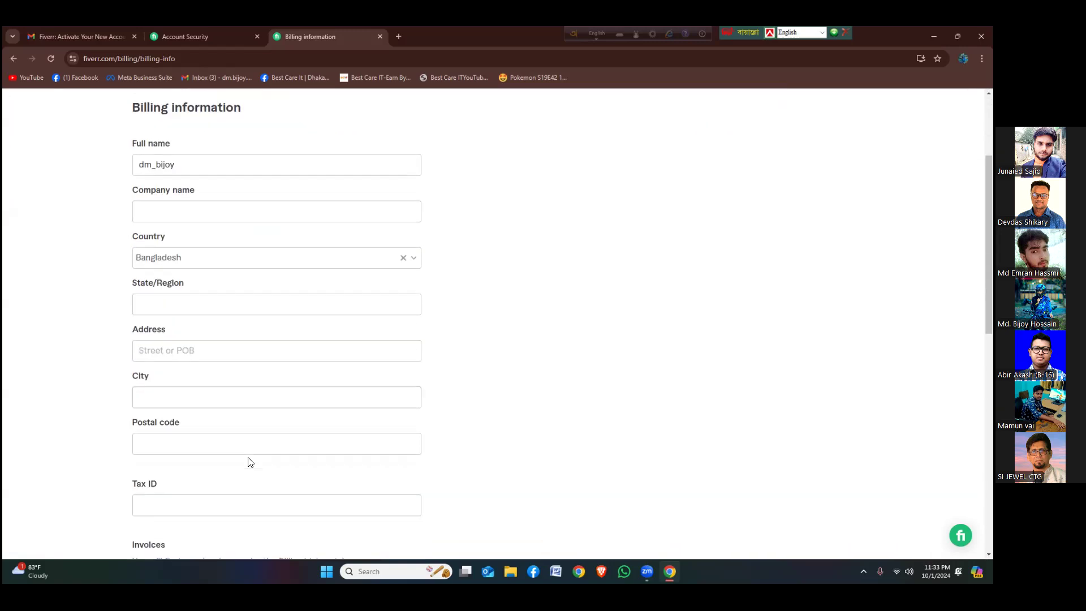
scroll(252, 465, "down", 3)
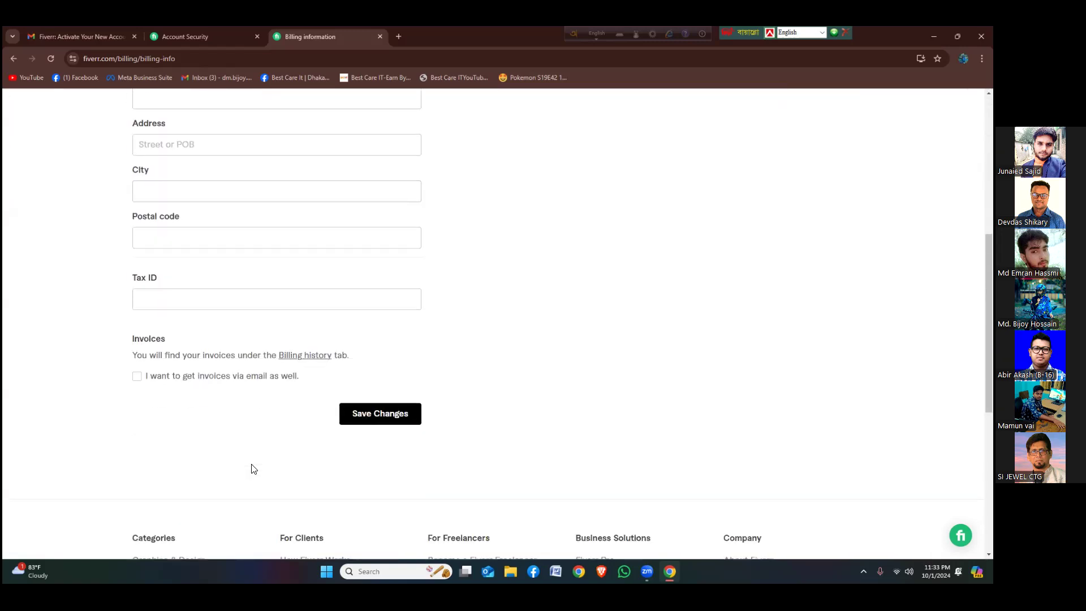
scroll(473, 371, "down", 2)
scroll(623, 334, "up", 3)
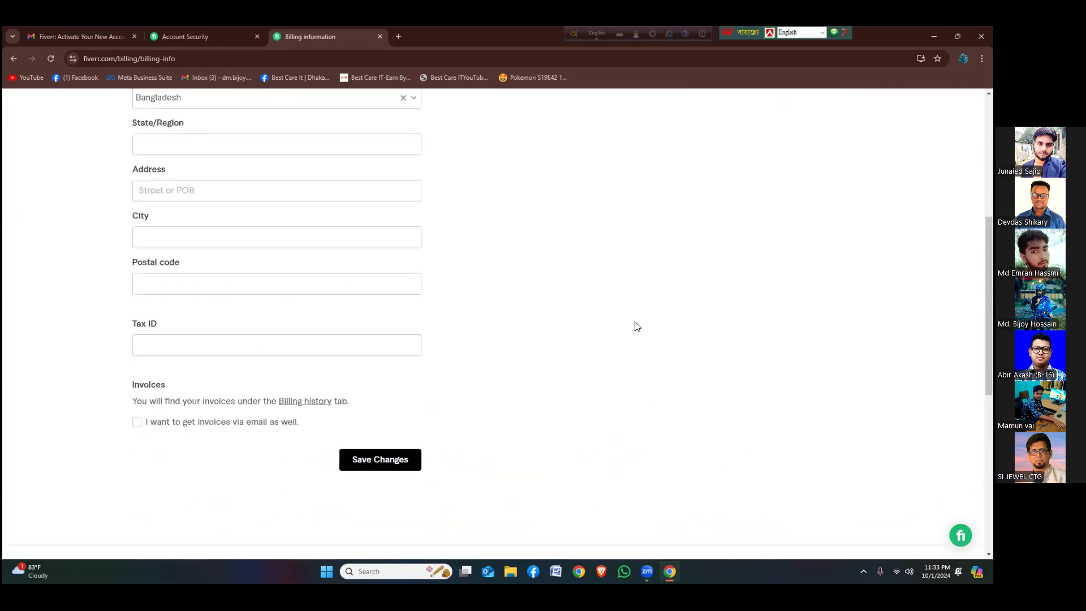
scroll(750, 217, "up", 5)
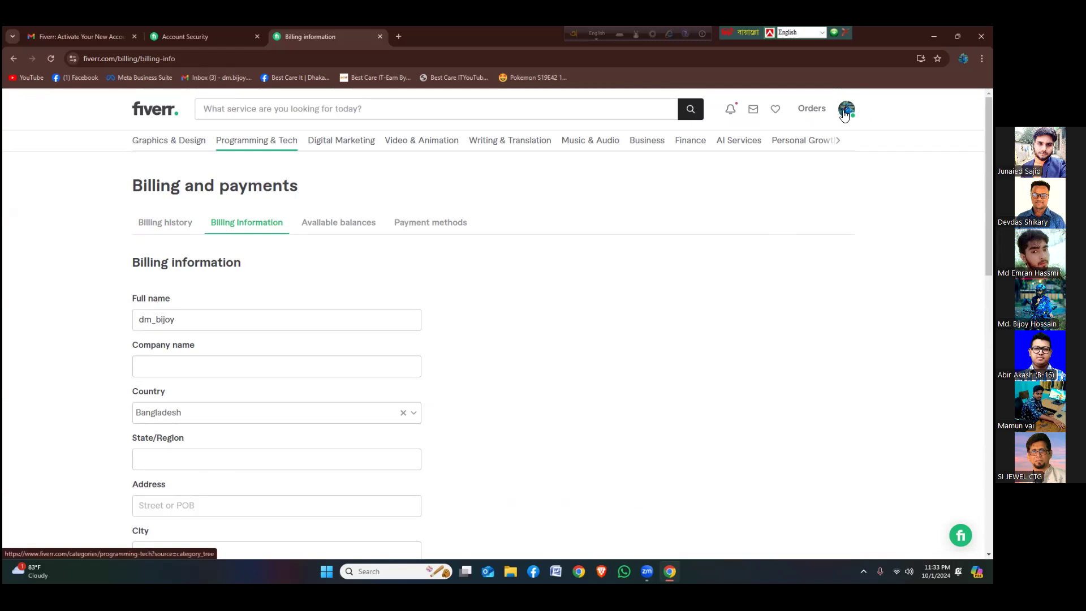
Open the buyer profile page and switch to the seller-mode profile via Explore Fiverr
left_click(845, 113)
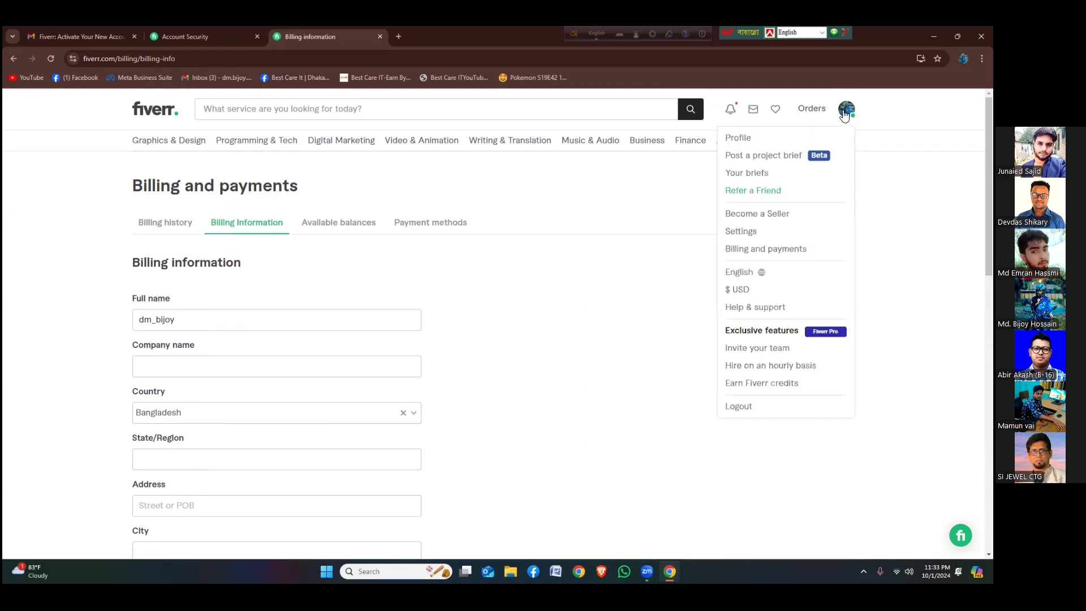
left_click(741, 139)
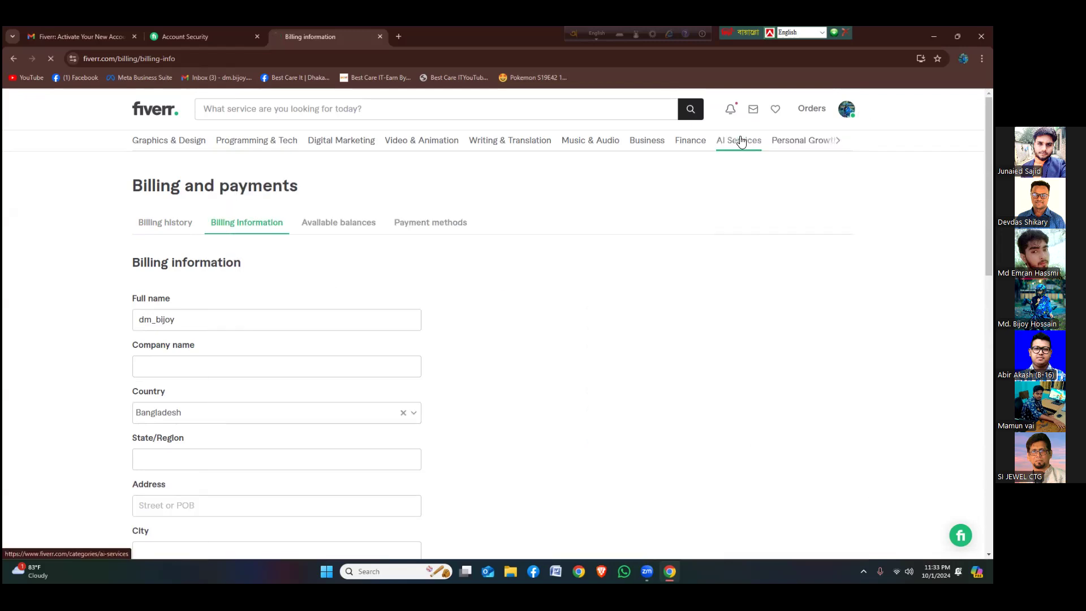
mouse_move(741, 141)
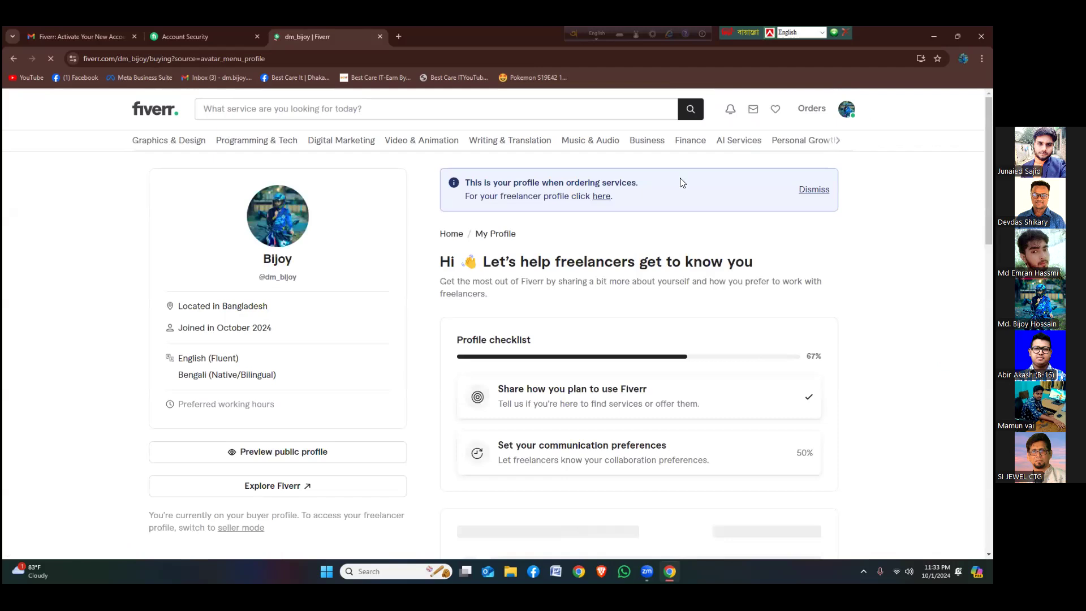
scroll(249, 495, "down", 2)
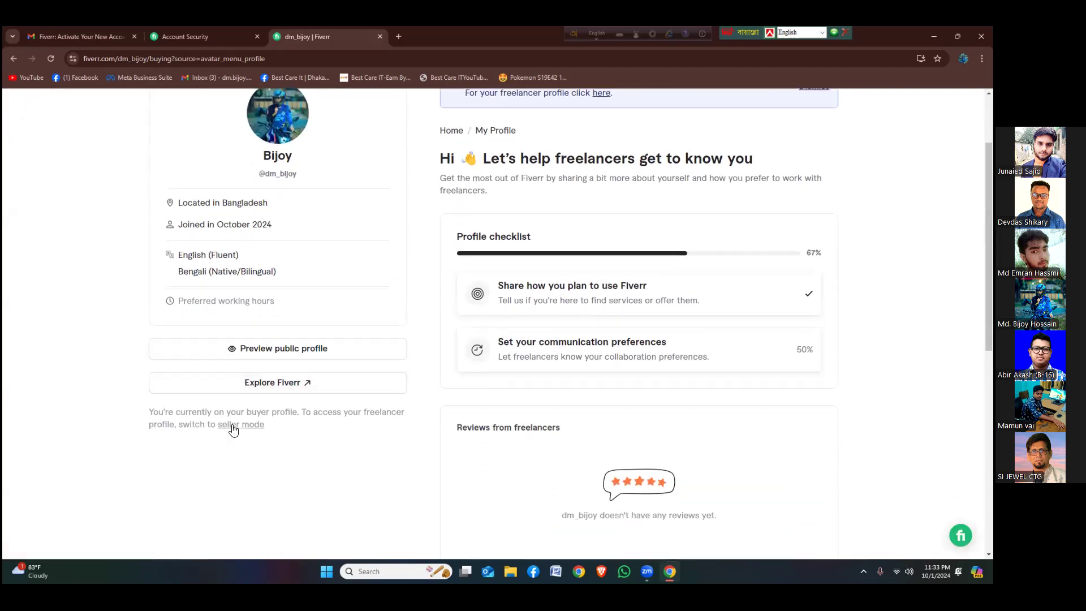
left_click(233, 425)
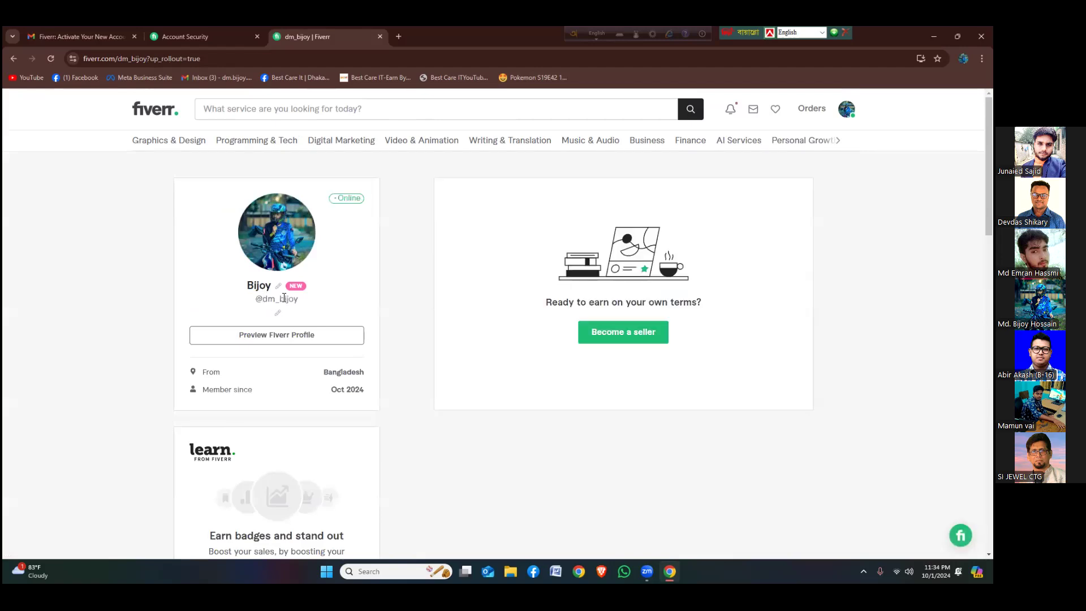
Mark the one unread notification as read so the bell count drops to zero
left_click_drag(297, 298, 267, 298)
left_click(312, 303)
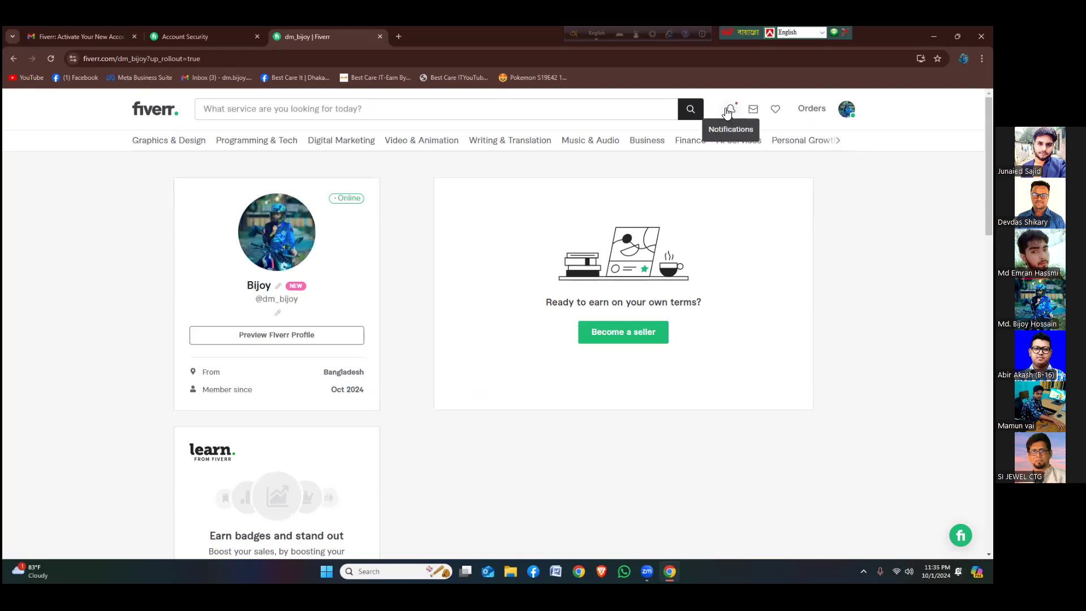
left_click(730, 110)
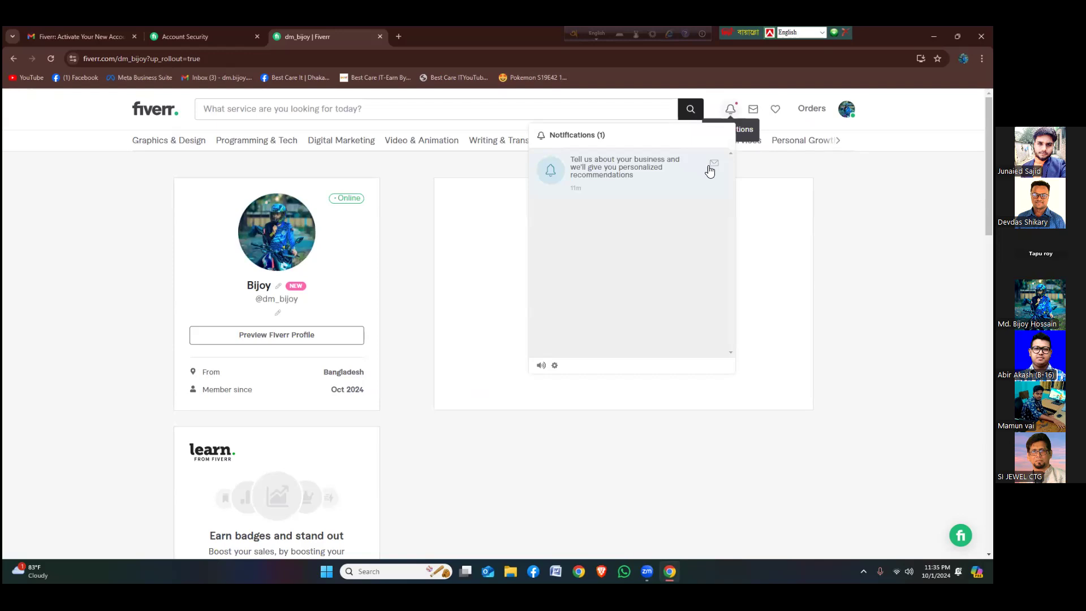
left_click(715, 163)
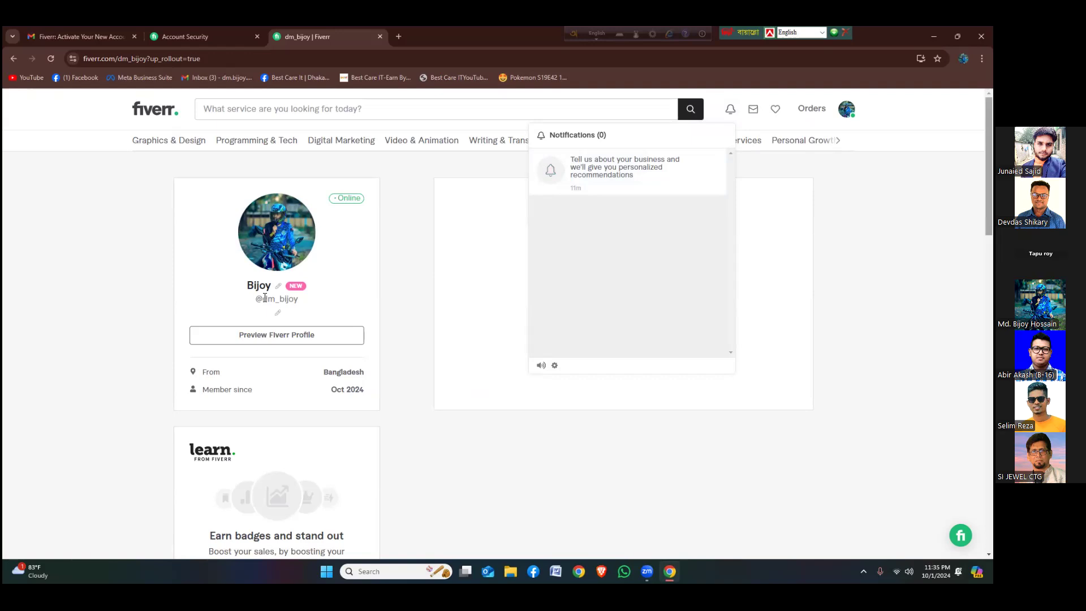
left_click_drag(264, 298, 298, 299)
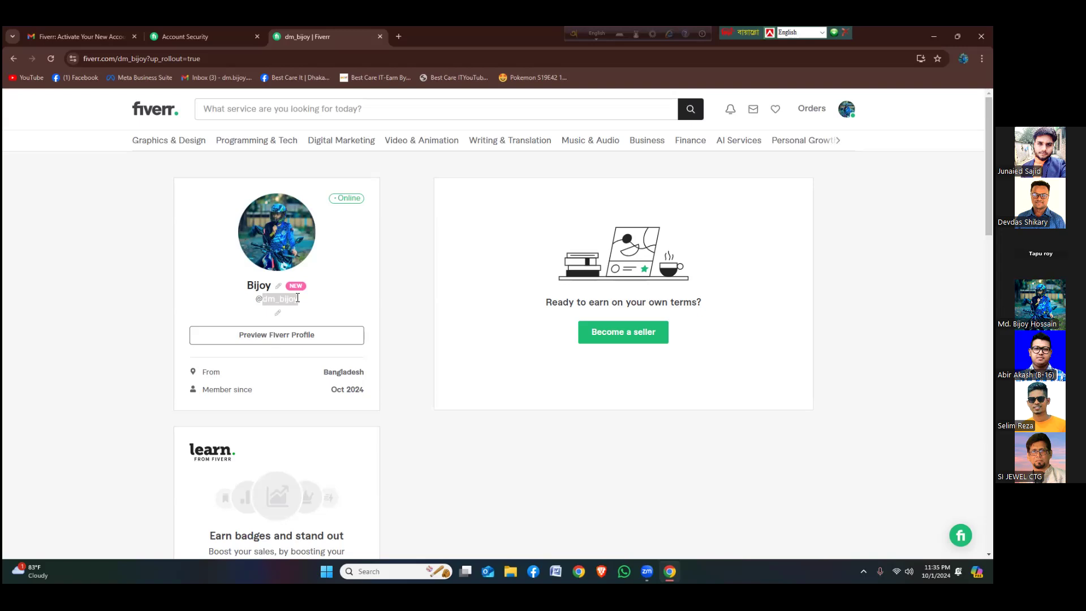
left_click(330, 111)
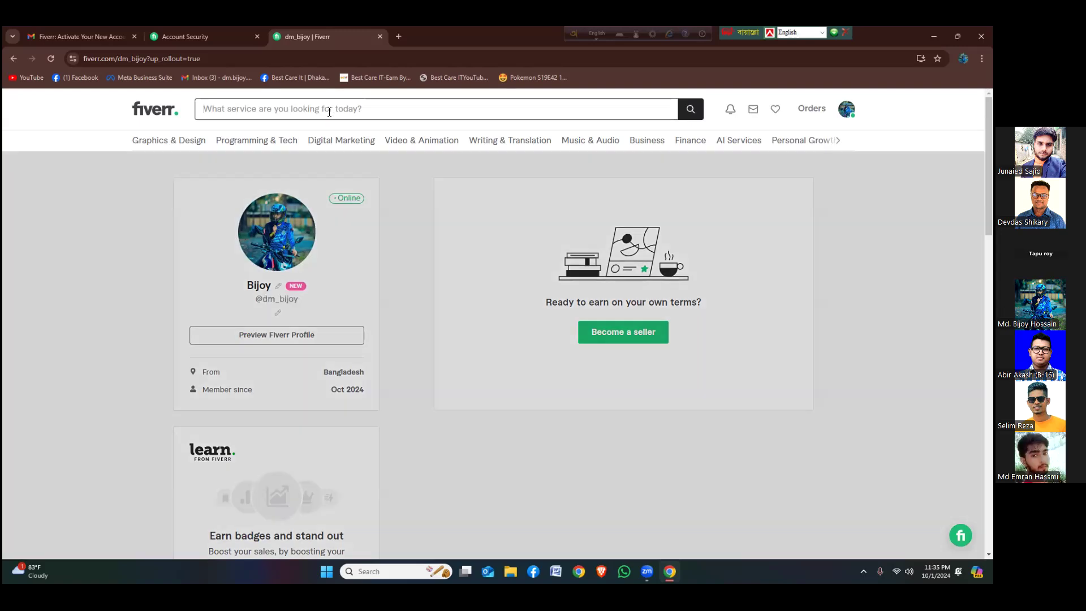
Search 'facebook ads campaign' and browse the 90,000+ gig results with ratings and prices
type("face")
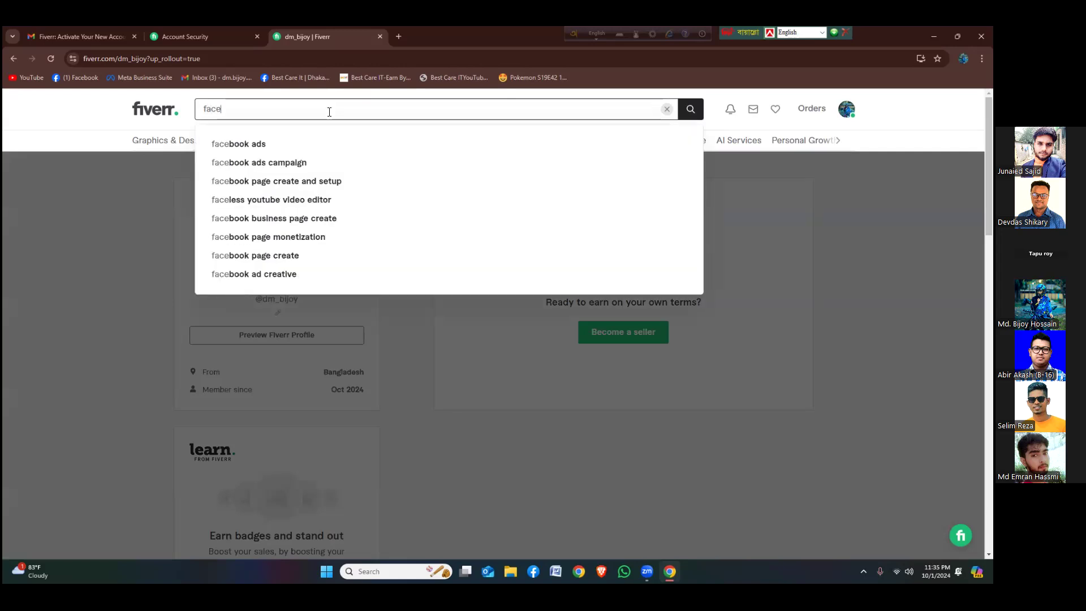
left_click(262, 164)
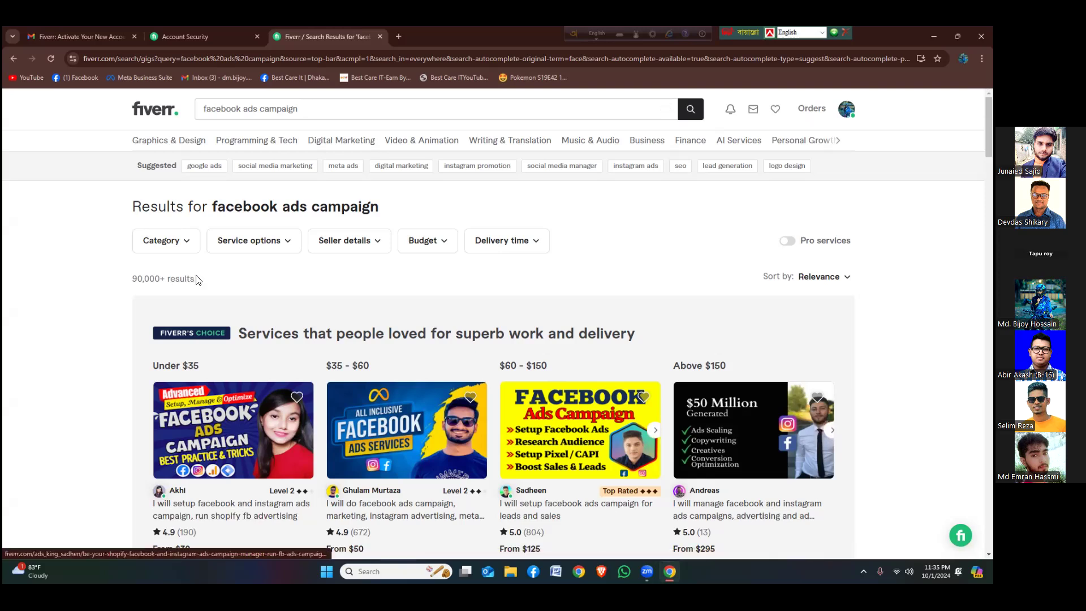
triple_click(229, 278)
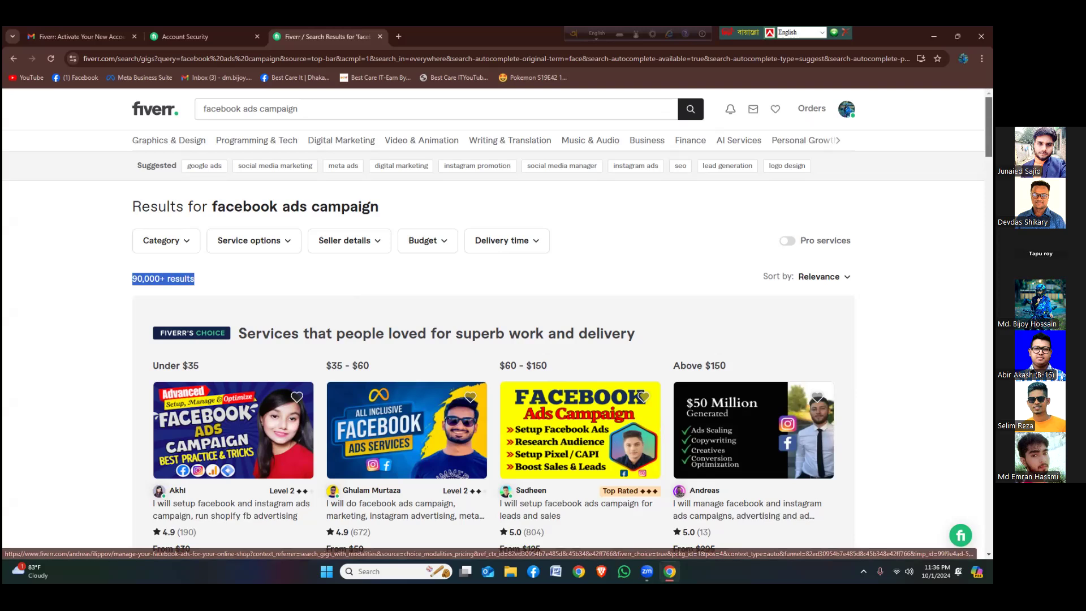
scroll(498, 323, "down", 1)
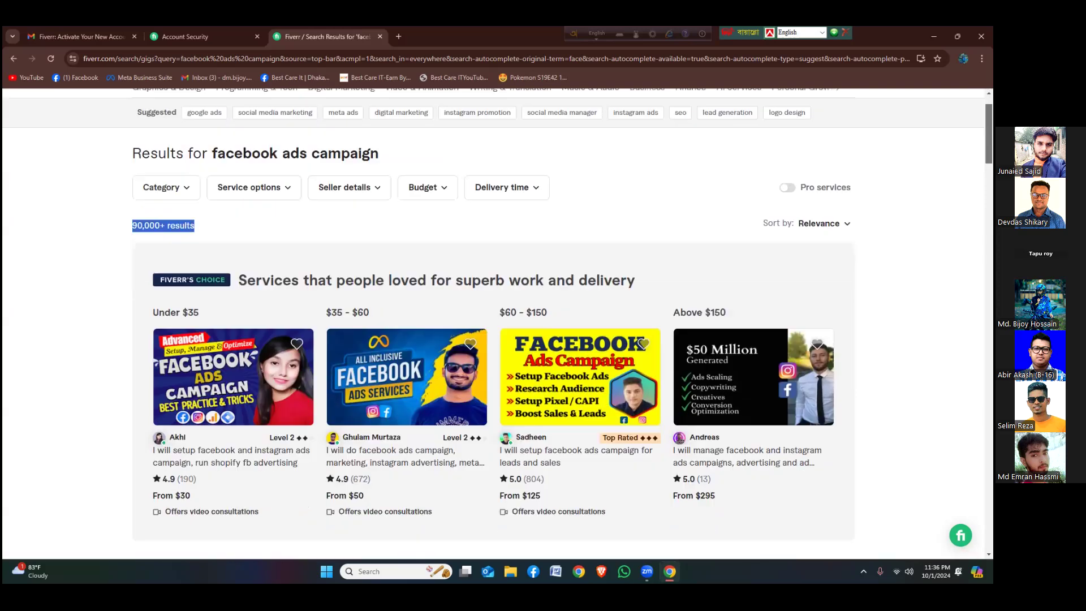
scroll(497, 323, "down", 1)
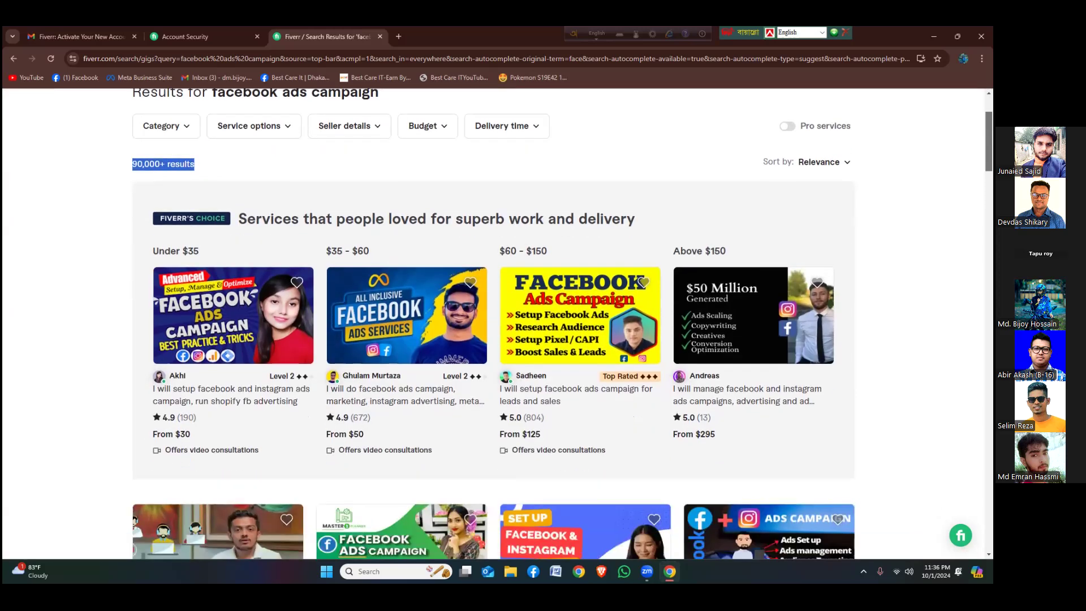
scroll(736, 341, "down", 1)
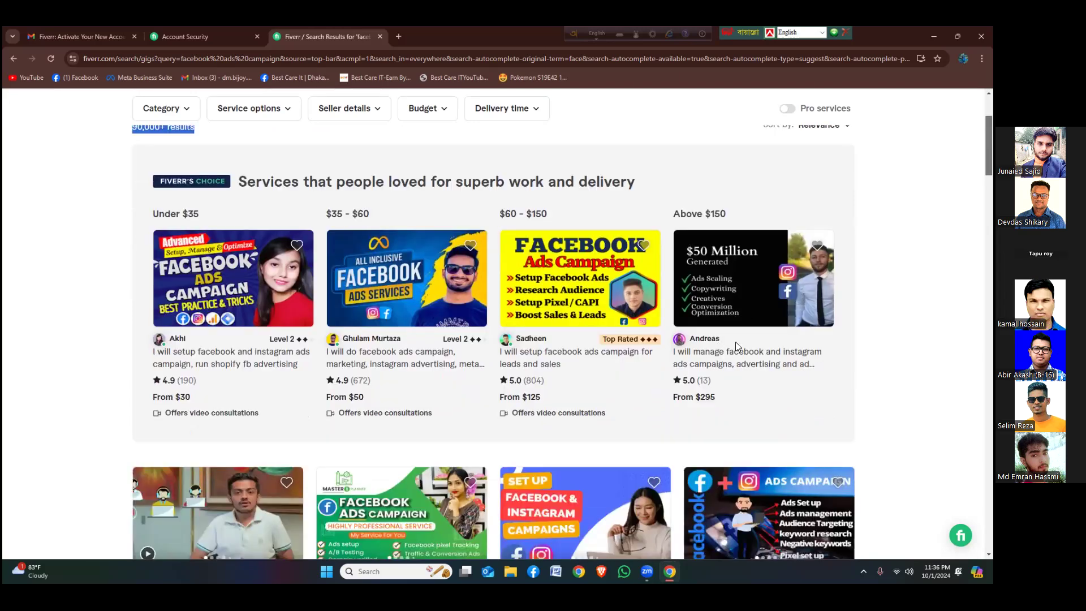
scroll(754, 347, "down", 1)
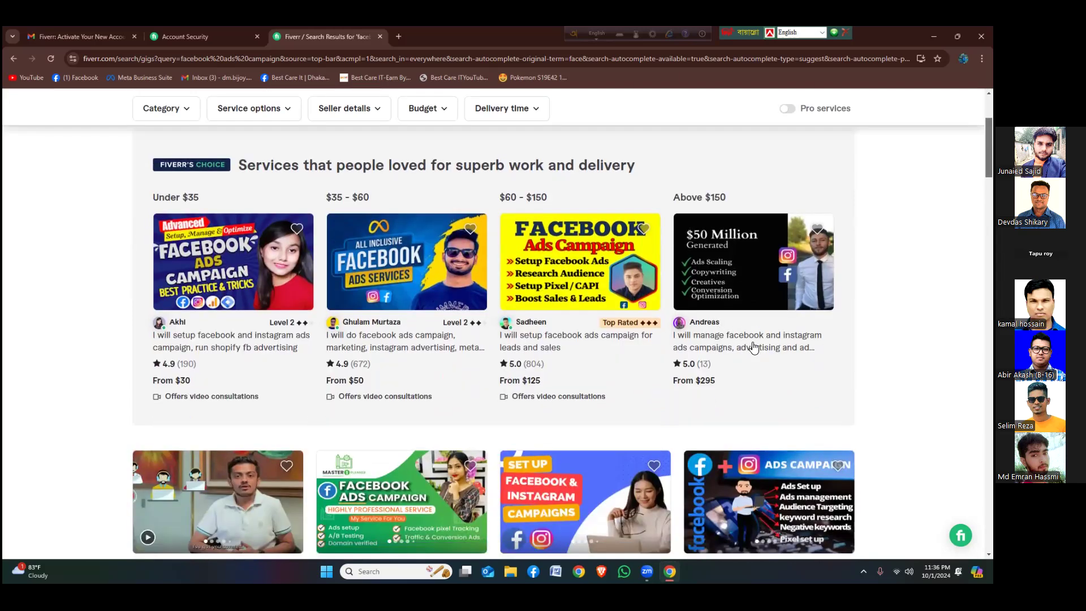
scroll(755, 346, "down", 1)
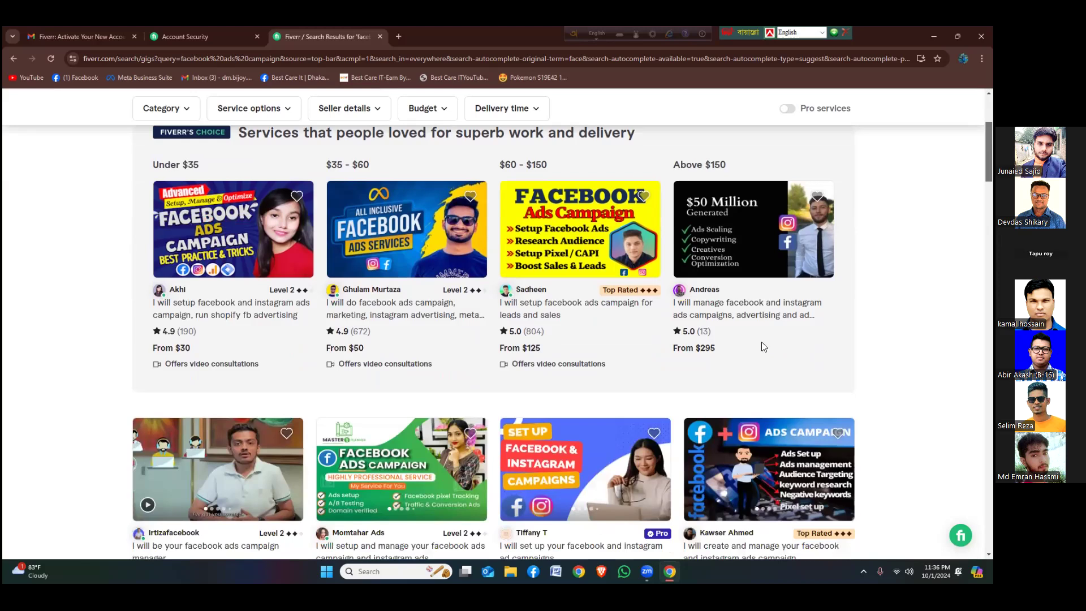
scroll(815, 345, "down", 5)
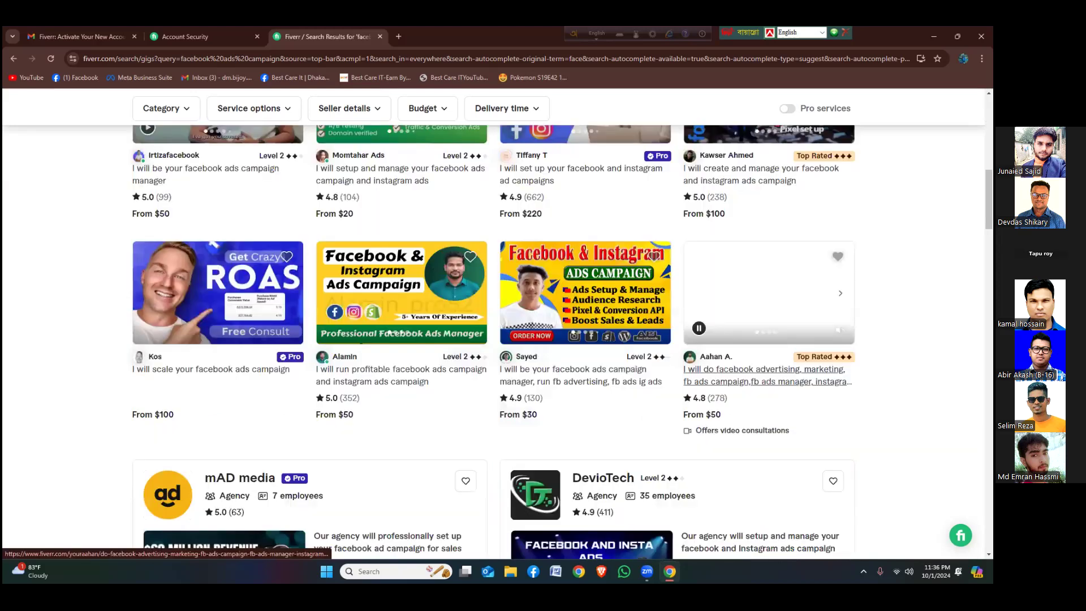
scroll(579, 290, "down", 3)
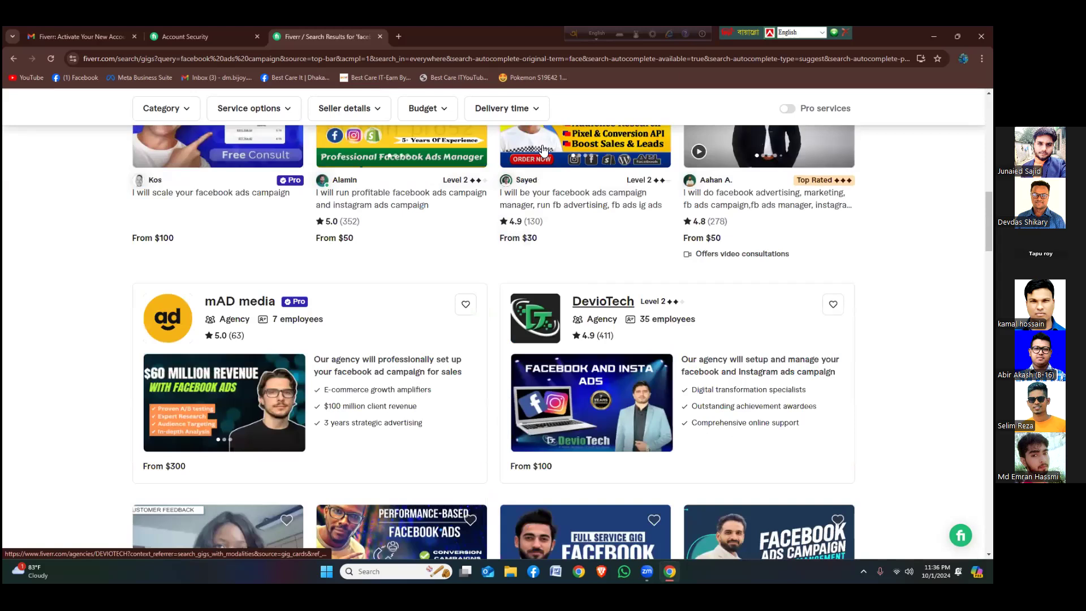
scroll(542, 148, "down", 5)
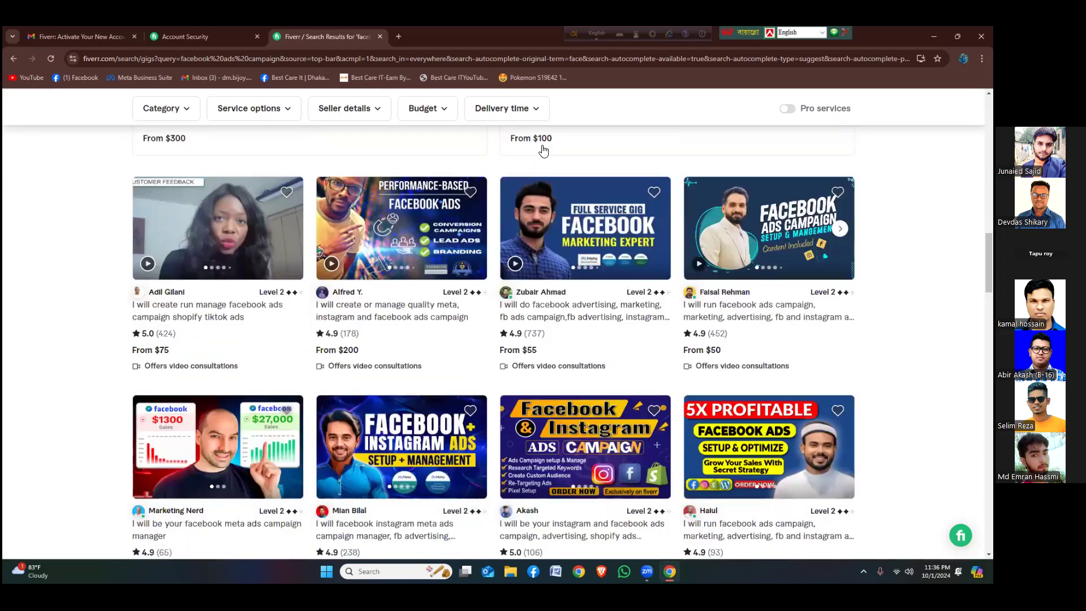
Open the DevioTech agency card and the Instagram and Facebook ads campaign gig ($30 Basic)
left_click(543, 150)
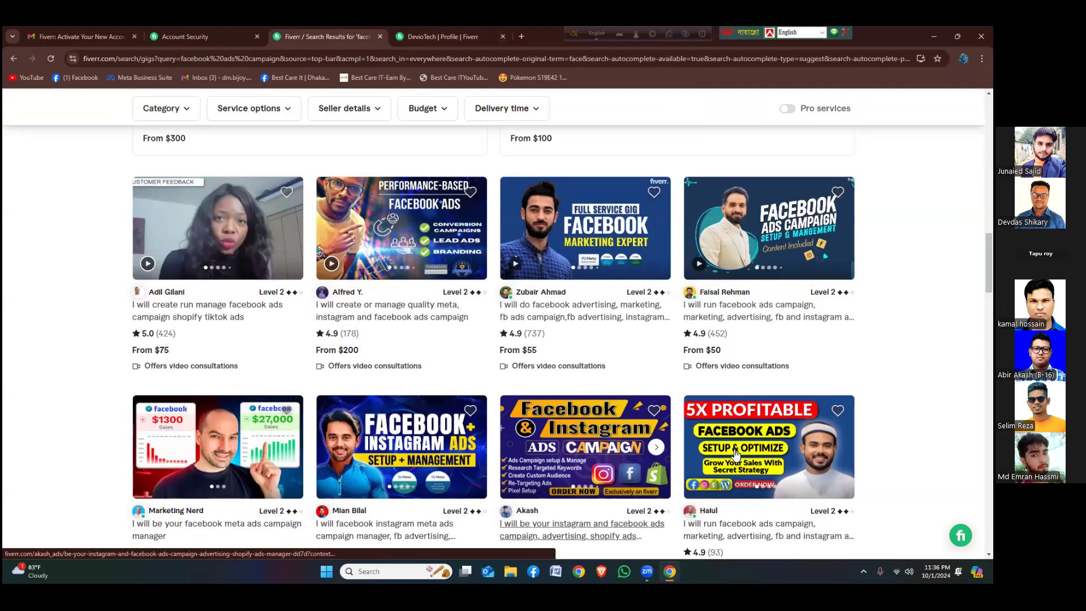
left_click(525, 456)
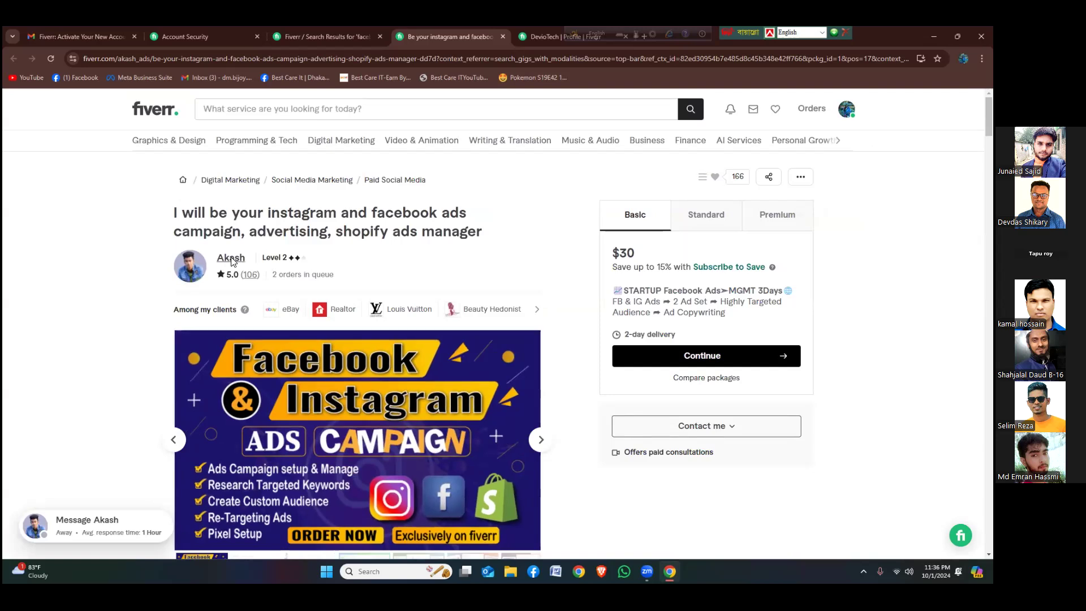
Open the gig seller's full profile, rated 5.0 from 118 reviews at Level 2
left_click(231, 258)
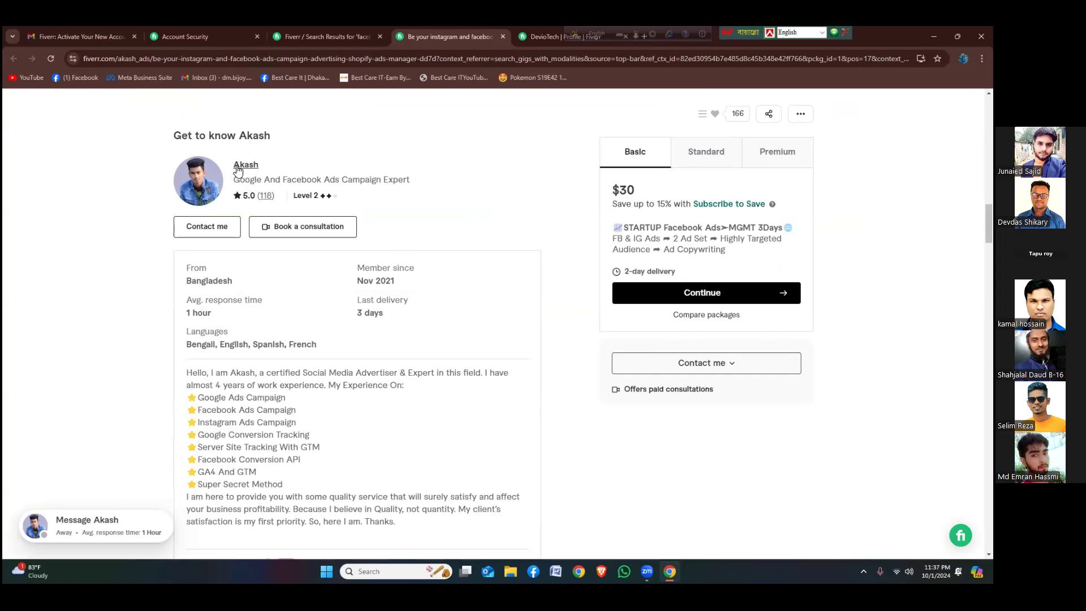
left_click(238, 169)
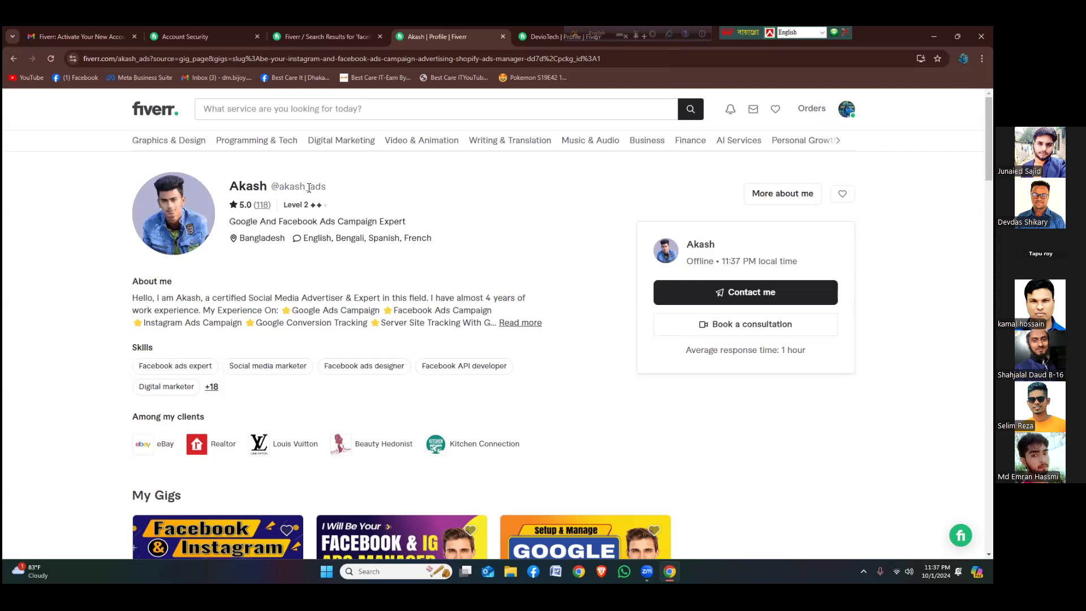
left_click_drag(330, 188, 281, 184)
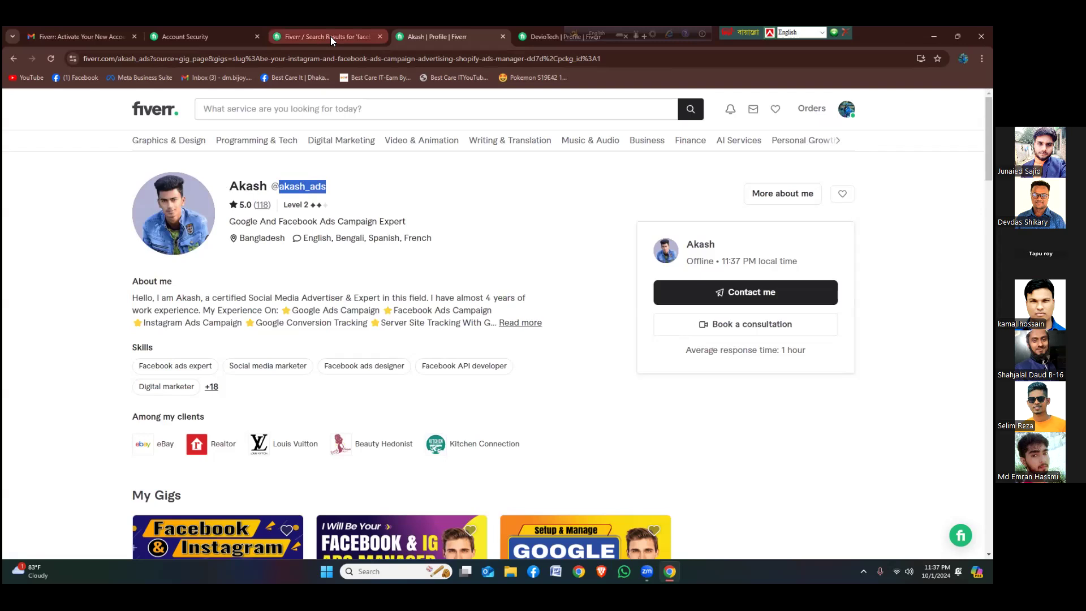
left_click(330, 36)
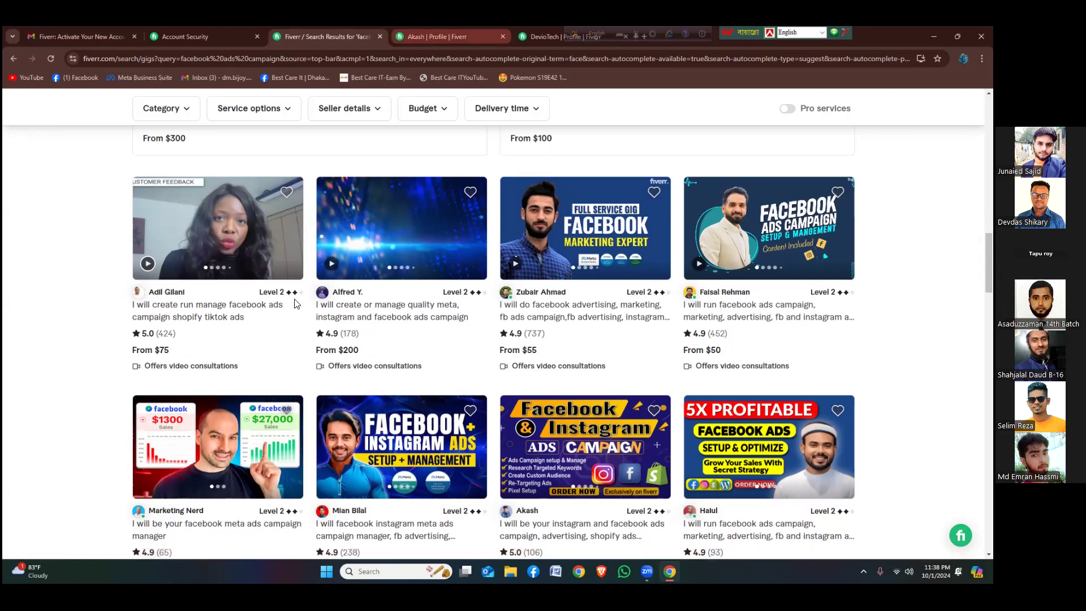
key("ctrl+Tab")
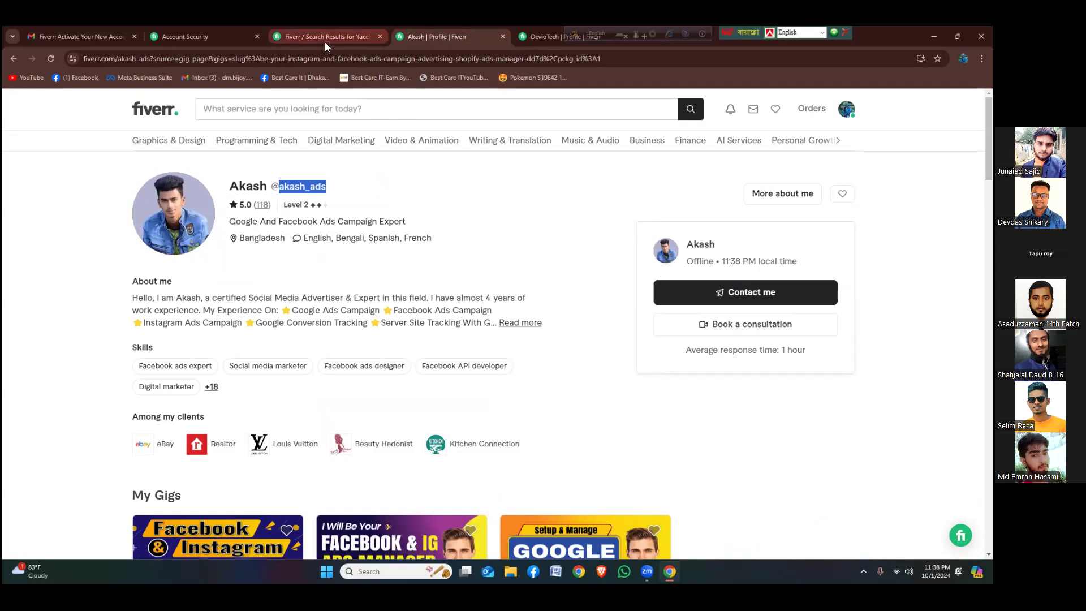
mouse_move(325, 41)
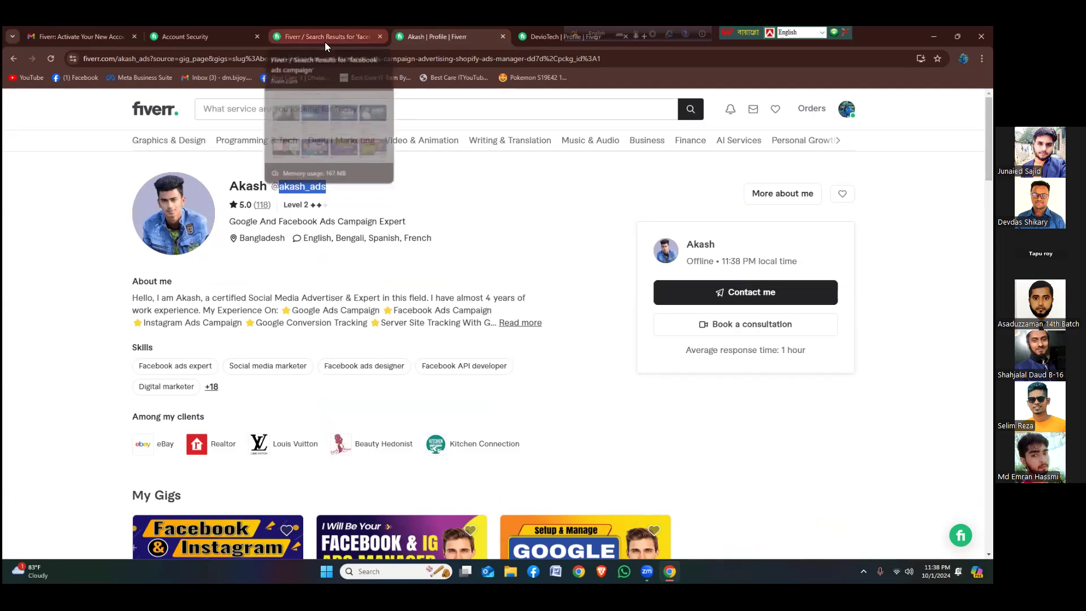